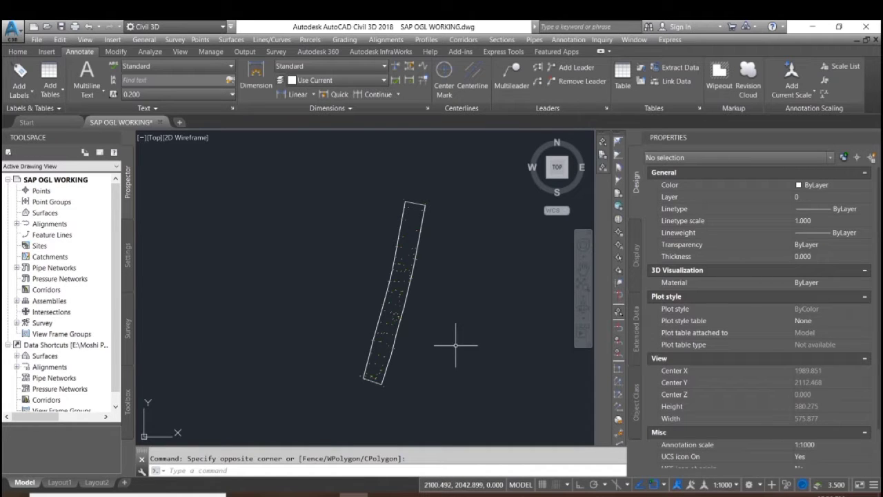
# Set the drawing's point style to a circle with an X through it, sized in absolute units
pyautogui.moveTo(466, 352); pyautogui.dragTo(416, 355, button='middle')
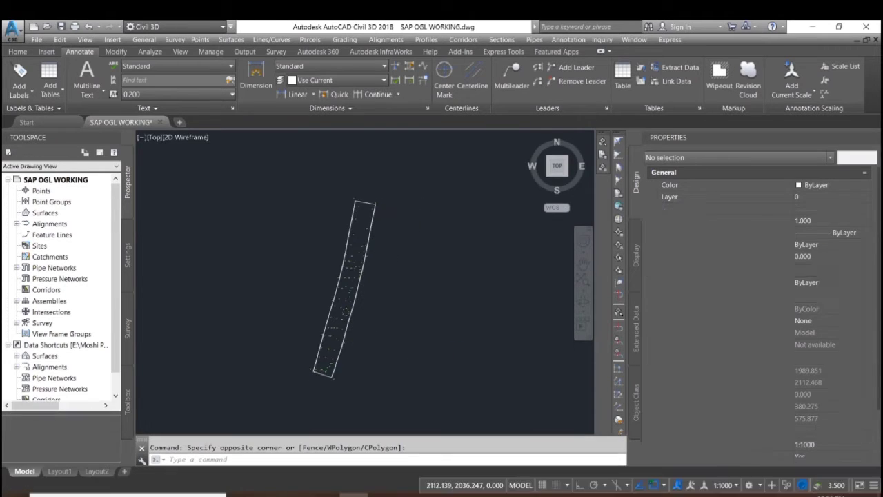
pyautogui.scroll(8, 375, 279)
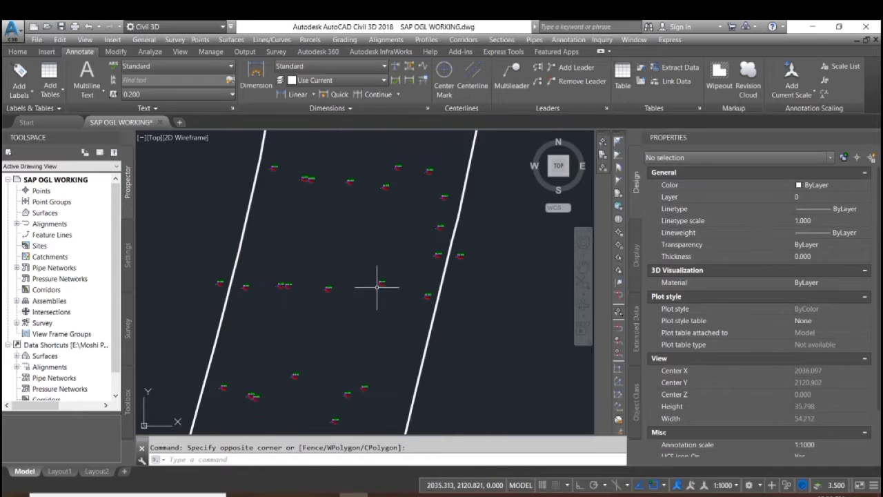
pyautogui.scroll(5, 377, 287)
pyautogui.scroll(-1, 397, 318)
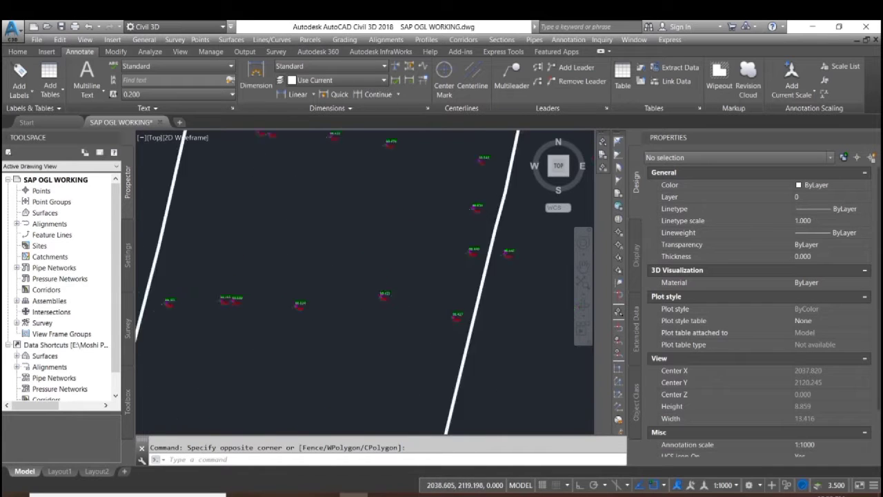
pyautogui.scroll(-2, 390, 256)
pyautogui.moveTo(391, 256); pyautogui.dragTo(389, 336, button='middle')
pyautogui.scroll(3, 403, 303)
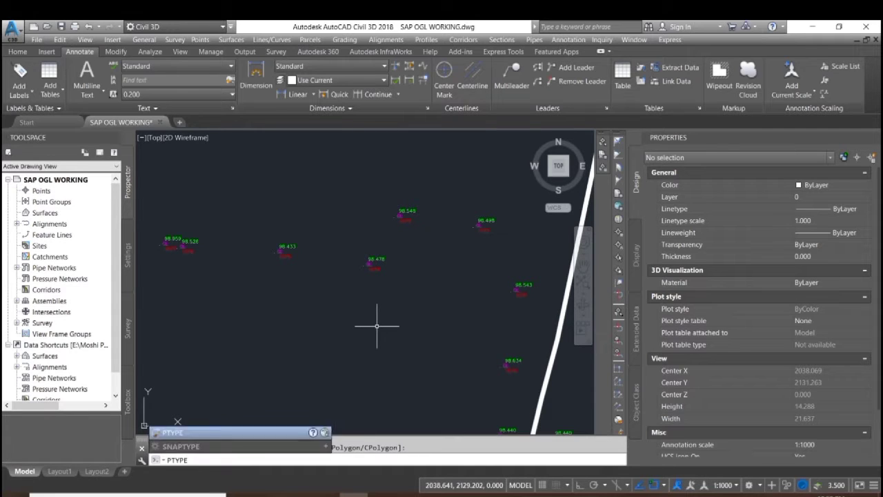
pyautogui.press('Return')
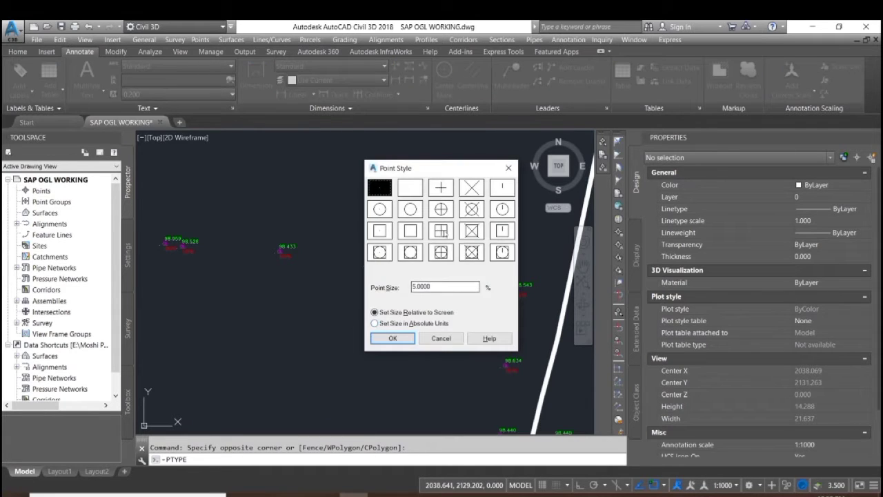
pyautogui.click(472, 209)
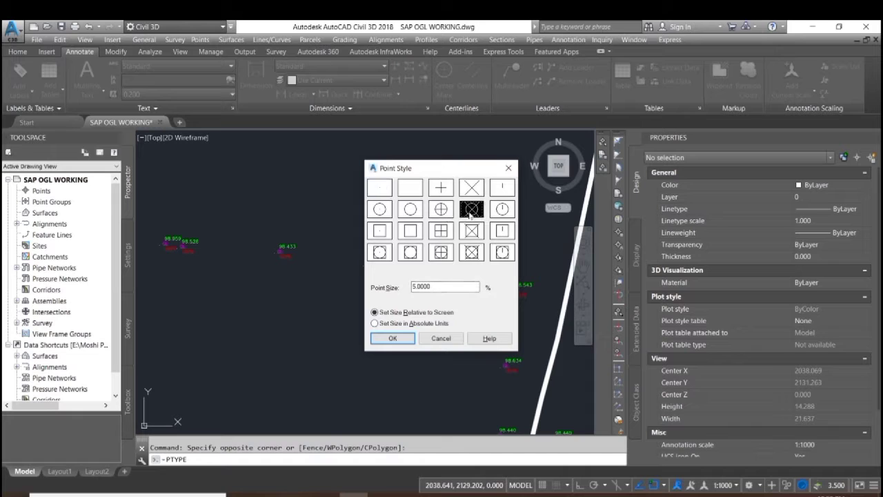
pyautogui.click(412, 323)
pyautogui.doubleClick(424, 287)
pyautogui.click(391, 338)
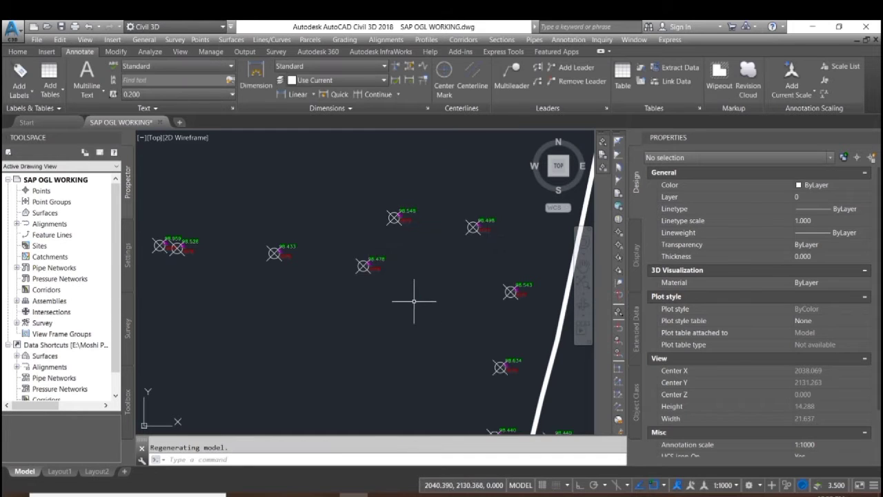
# Create a TIN surface named "ogl 01" with the Contours 2m and 10m (Background) style
pyautogui.scroll(-5, 409, 308)
pyautogui.scroll(6, 374, 338)
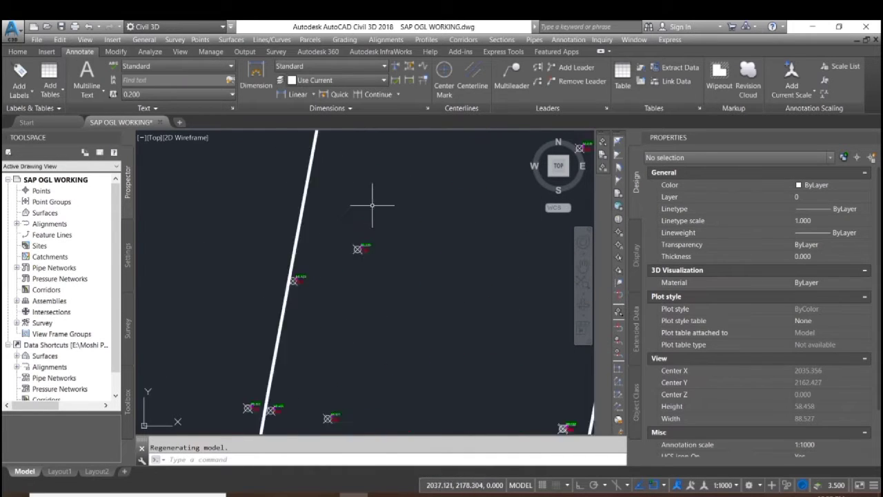
pyautogui.scroll(-4, 405, 266)
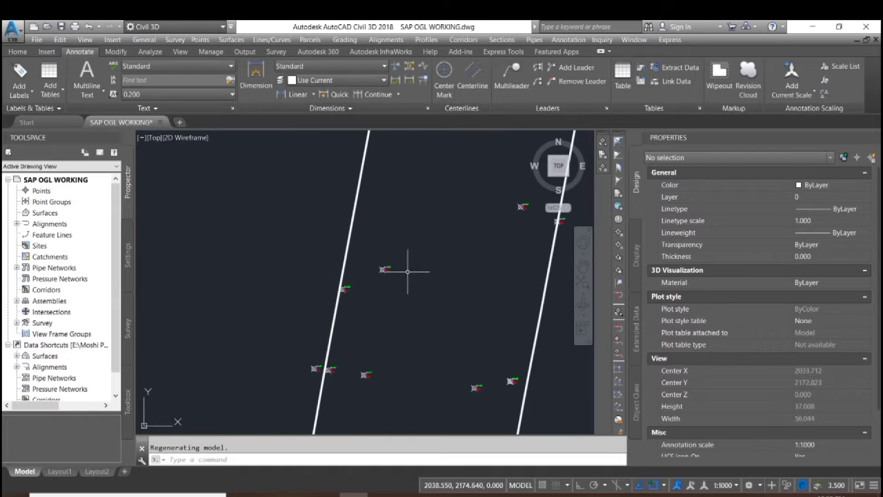
pyautogui.moveTo(405, 269); pyautogui.dragTo(377, 262, button='middle')
pyautogui.scroll(-8, 405, 270)
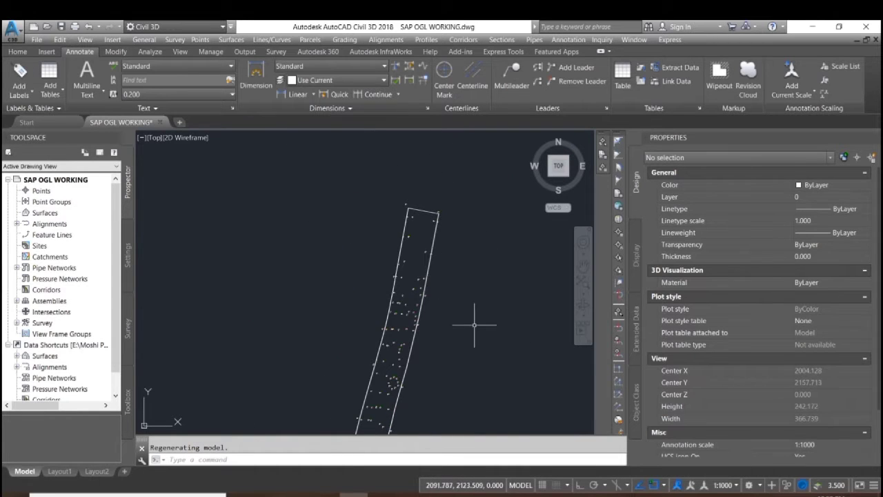
pyautogui.scroll(-2, 451, 251)
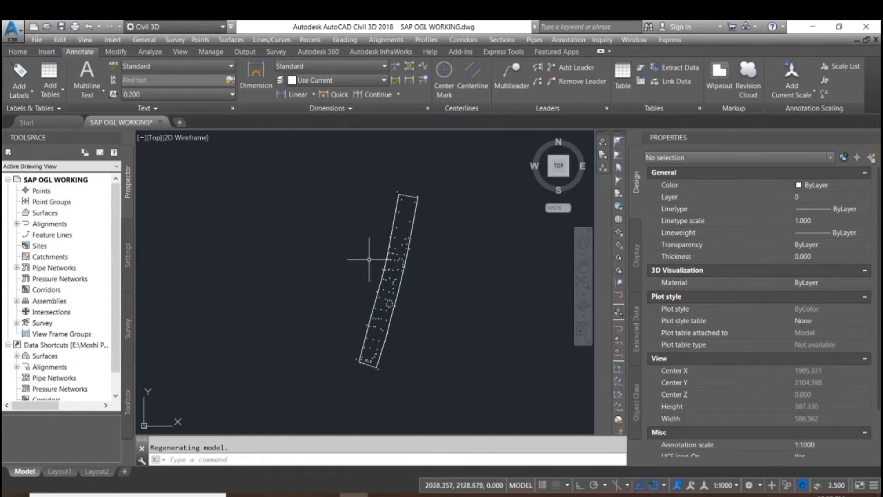
pyautogui.click(49, 216)
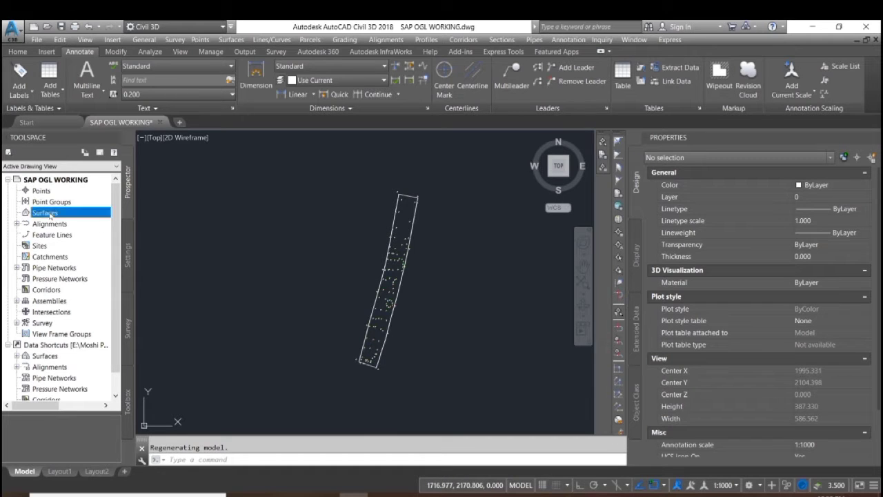
pyautogui.rightClick(49, 216)
pyautogui.click(73, 218)
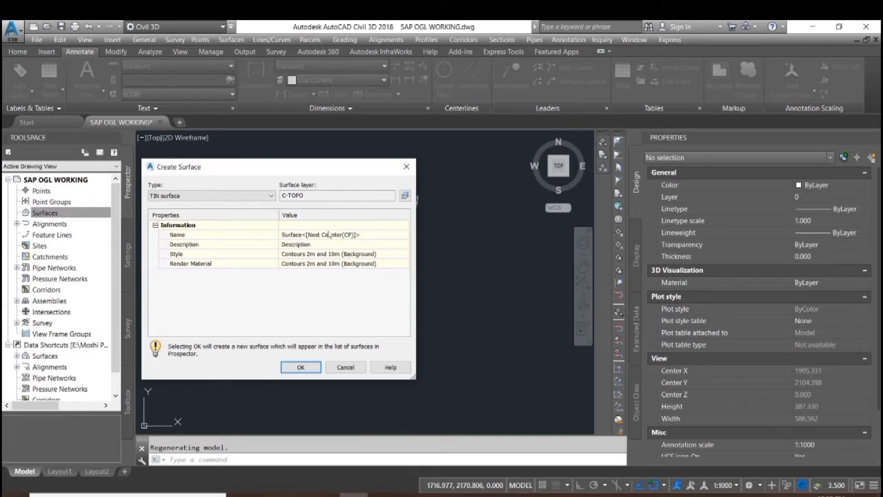
pyautogui.click(337, 236)
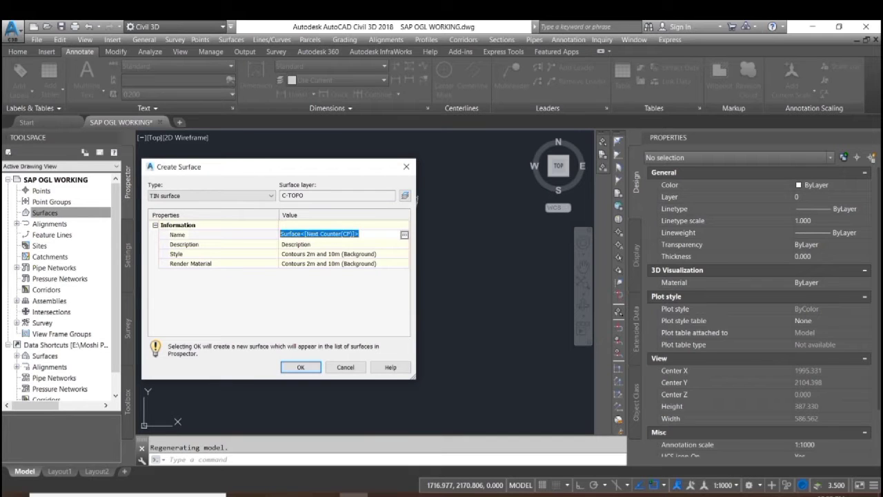
pyautogui.write('ogl 01')
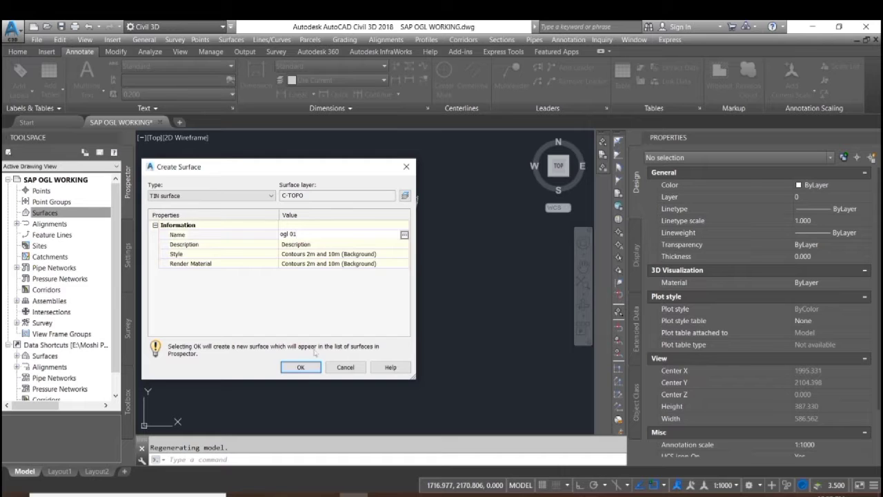
pyautogui.click(301, 367)
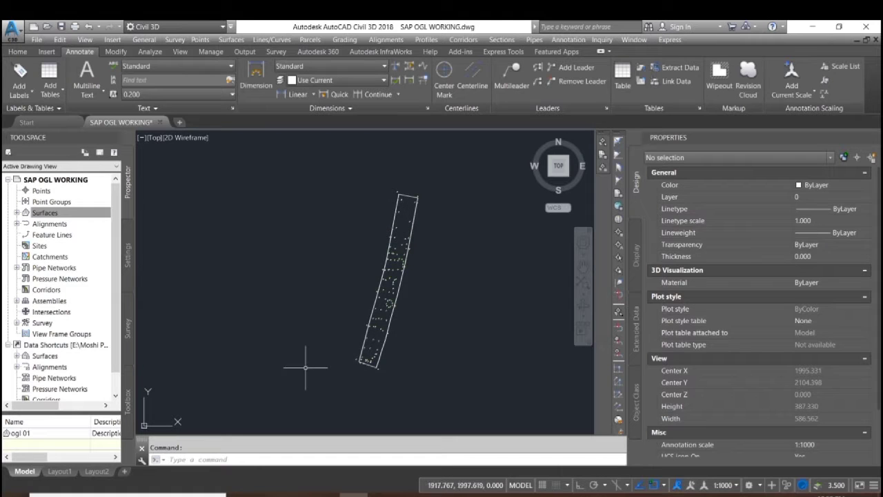
# Add all the survey points in the strip to the ogl 01 surface definition as drawing objects of type Points
pyautogui.click(17, 213)
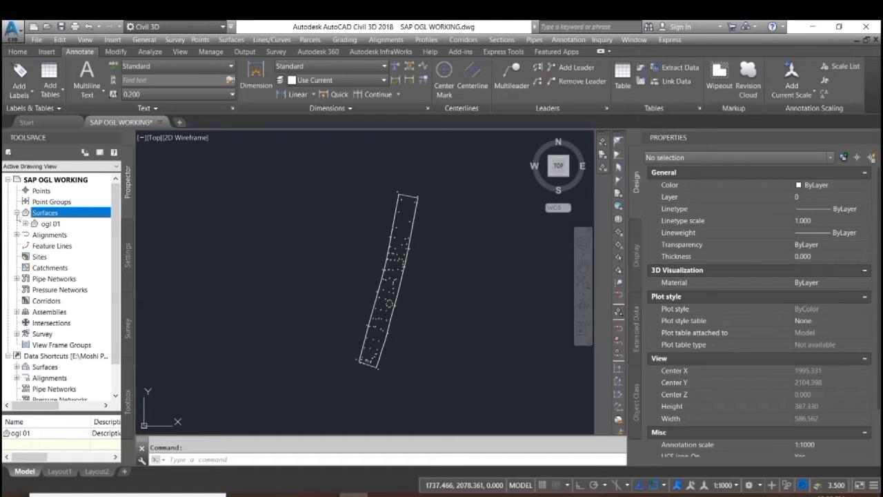
pyautogui.click(26, 224)
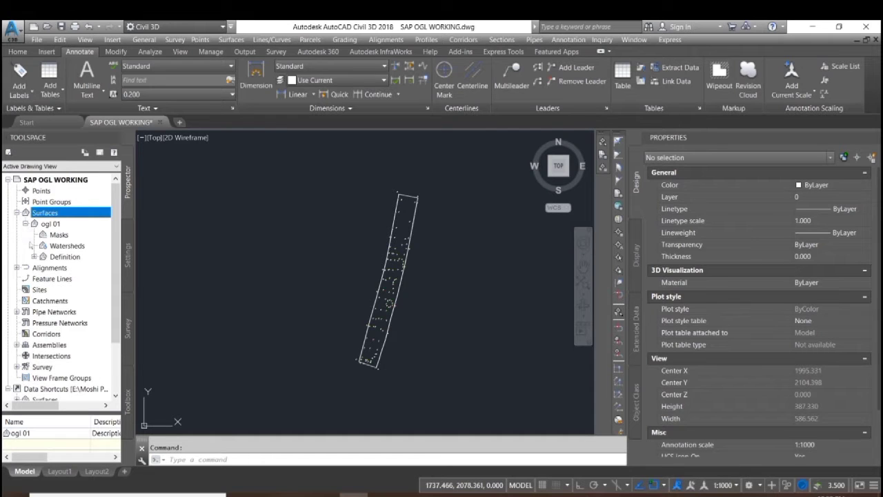
pyautogui.click(34, 257)
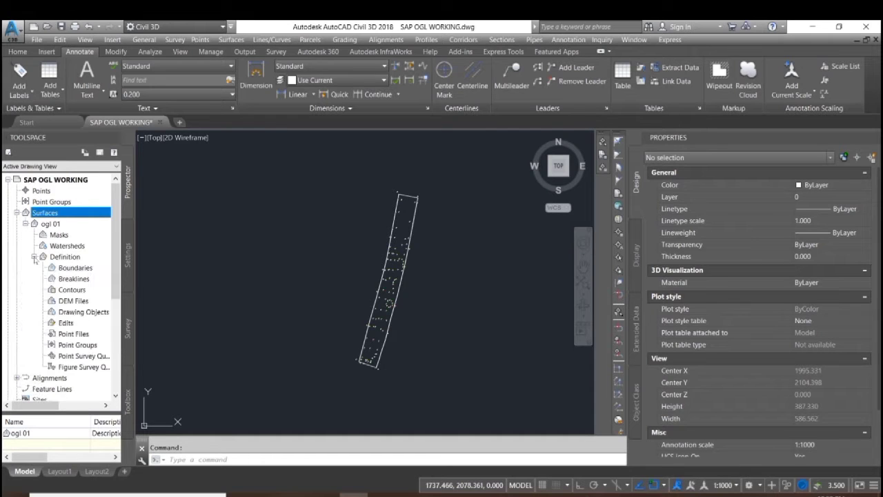
pyautogui.click(73, 314)
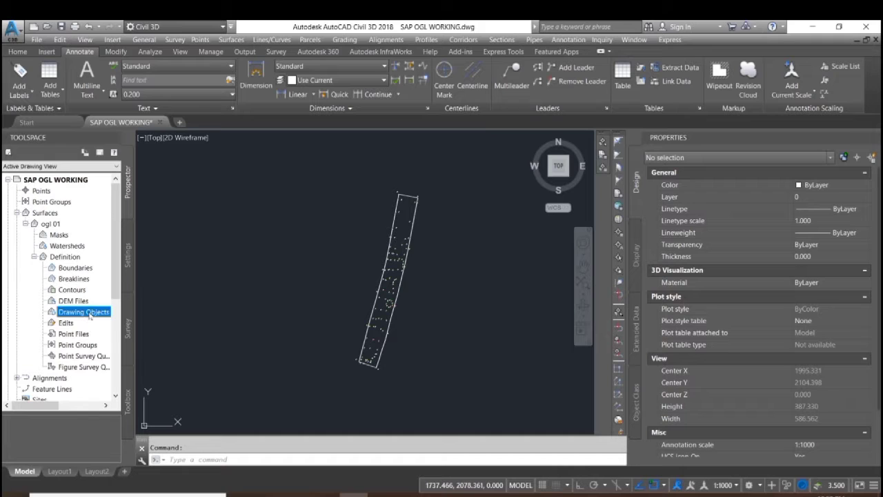
pyautogui.rightClick(102, 313)
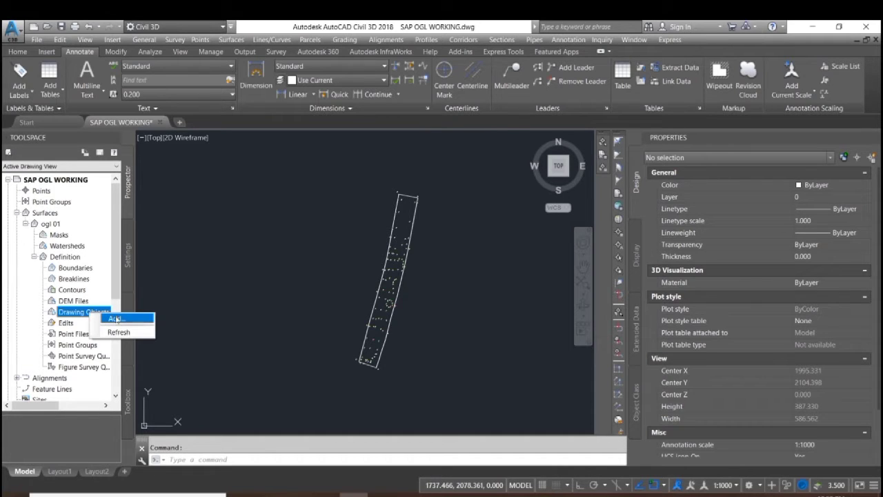
pyautogui.click(116, 318)
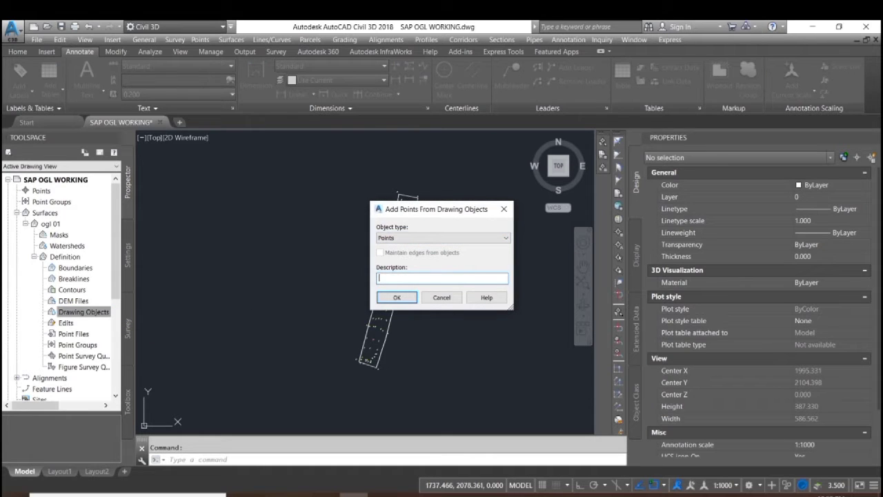
pyautogui.click(396, 298)
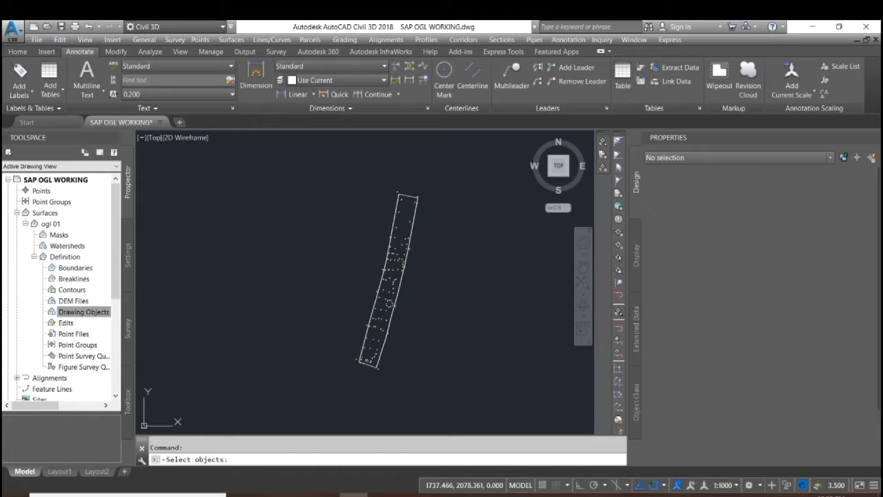
pyautogui.click(531, 406)
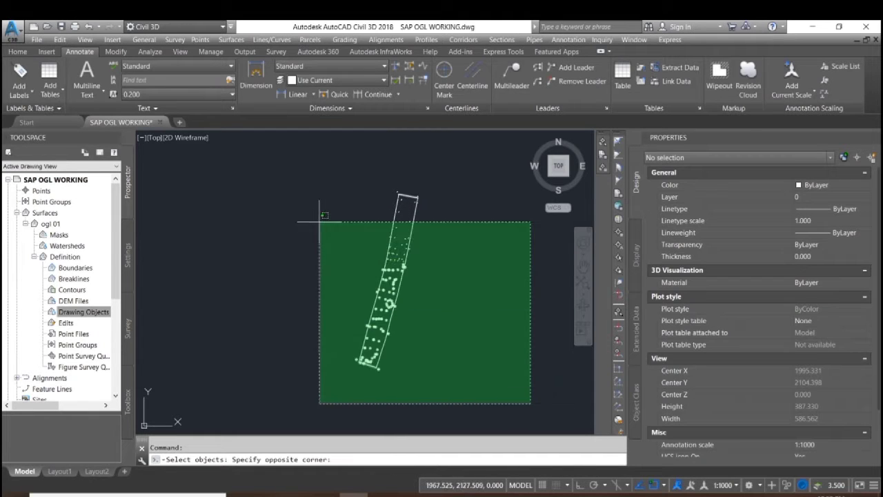
pyautogui.click(261, 158)
pyautogui.press('Return')
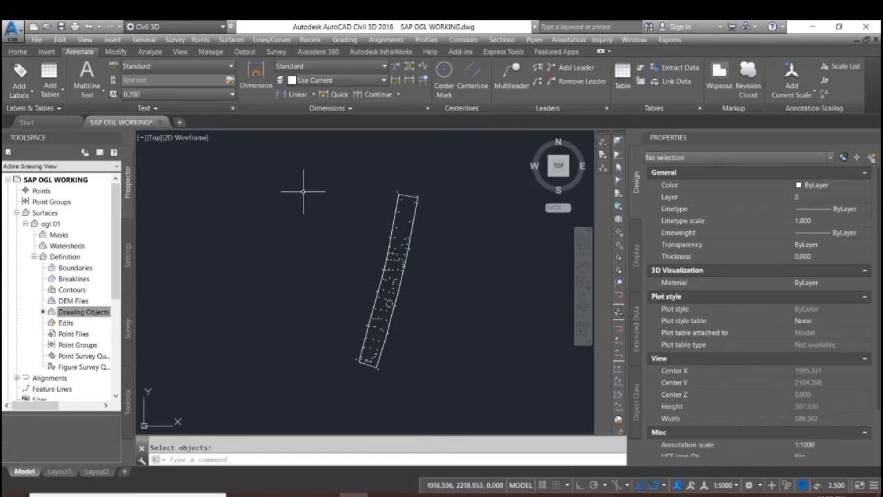
# Add an outer boundary "OGL BR" to ogl 01 from the white strip outline, with non-destructive breakline and 0.200 m mid-ordinate distance
pyautogui.scroll(3, 382, 343)
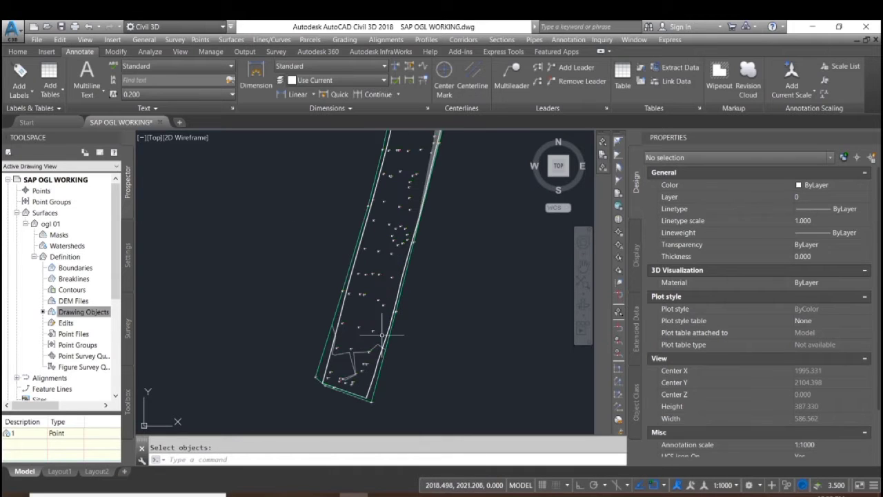
pyautogui.scroll(-3, 345, 292)
pyautogui.scroll(5, 405, 201)
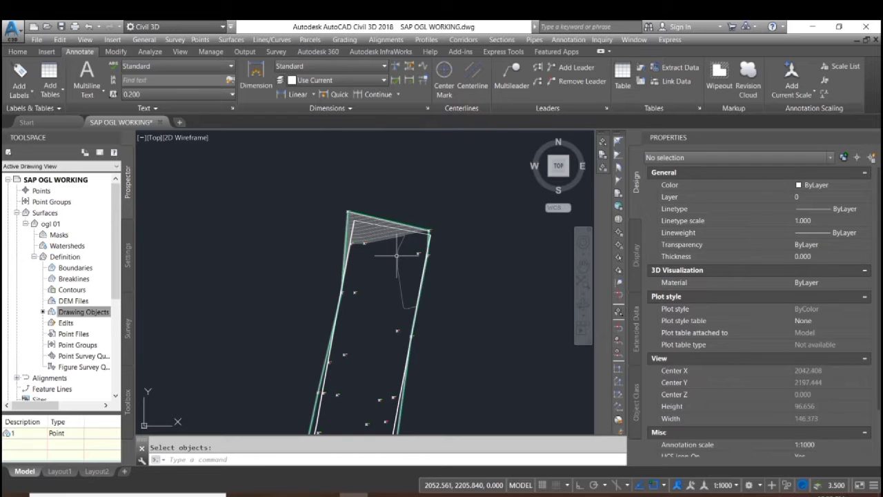
pyautogui.click(397, 255)
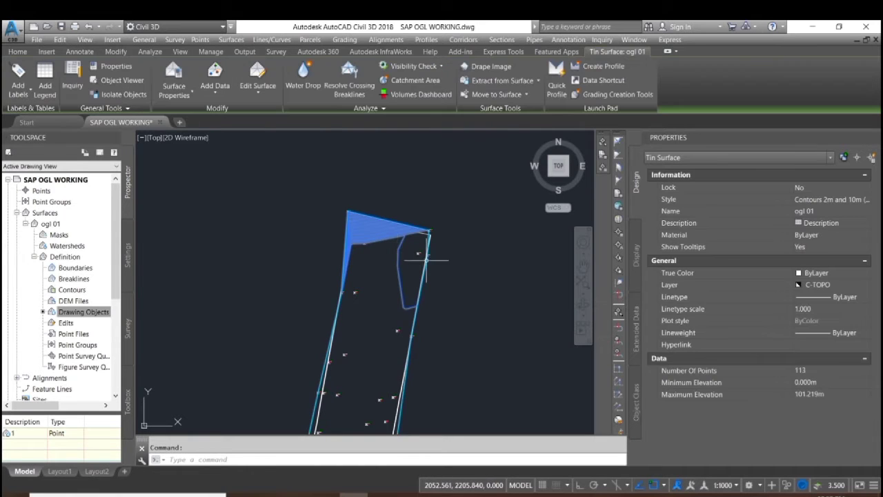
pyautogui.moveTo(458, 246); pyautogui.dragTo(400, 270, button='middle')
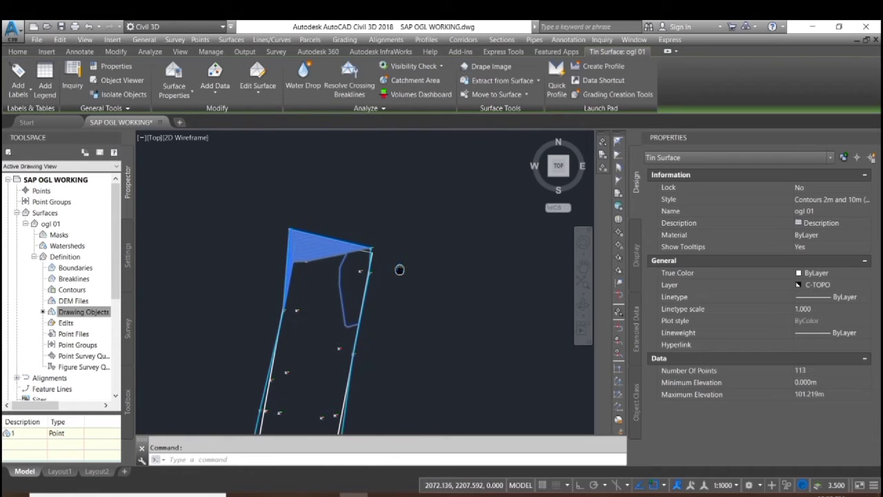
pyautogui.click(215, 80)
pyautogui.click(233, 112)
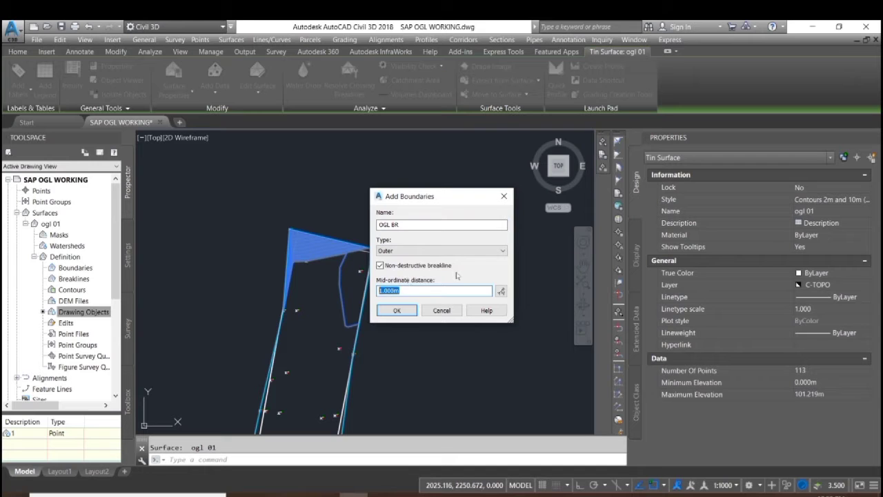
pyautogui.click(384, 315)
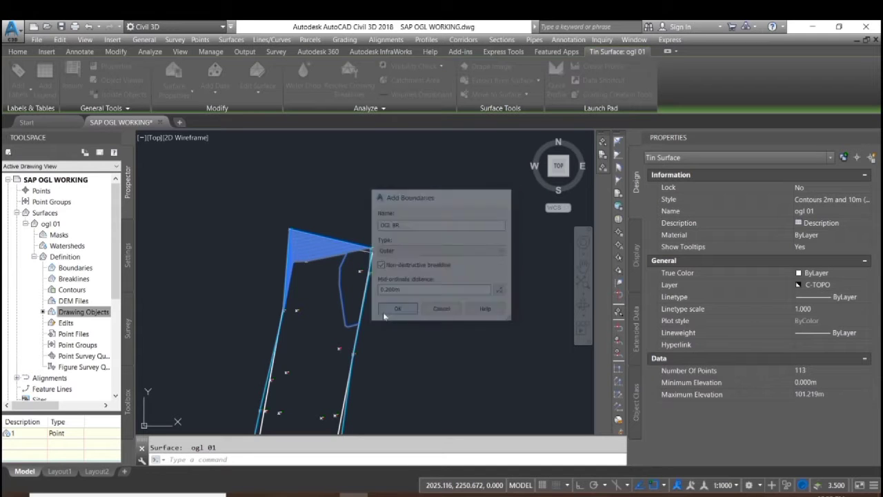
pyautogui.scroll(5, 373, 266)
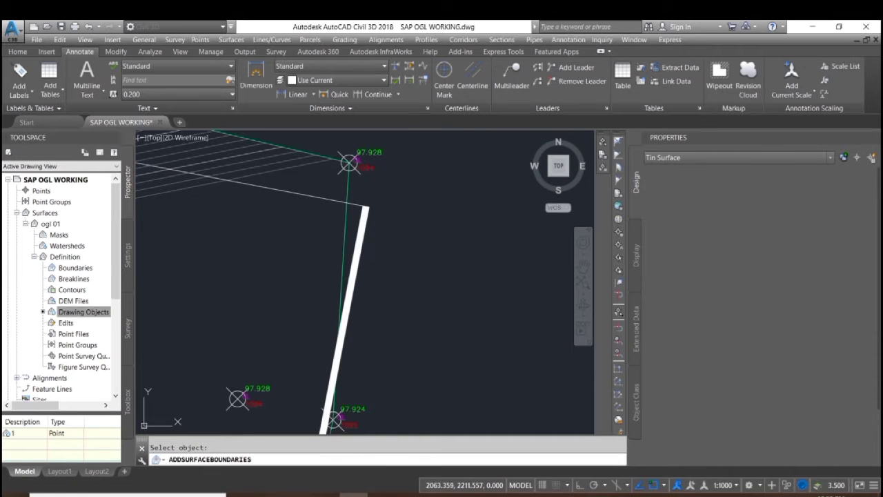
pyautogui.click(360, 238)
pyautogui.scroll(-3, 417, 239)
pyautogui.scroll(-3, 428, 256)
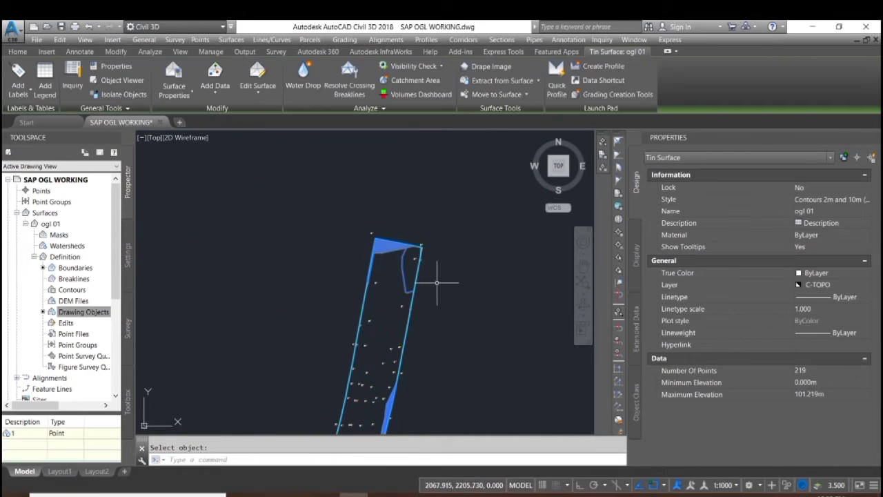
pyautogui.scroll(2, 414, 250)
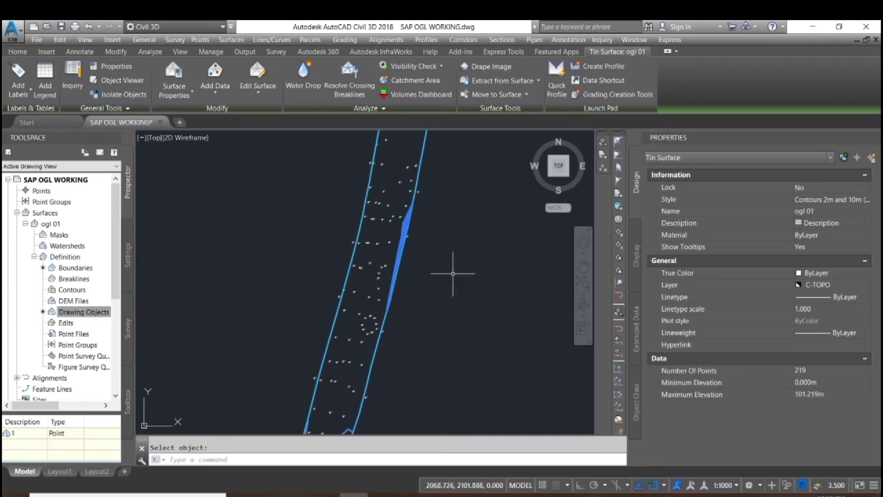
pyautogui.scroll(-2, 458, 272)
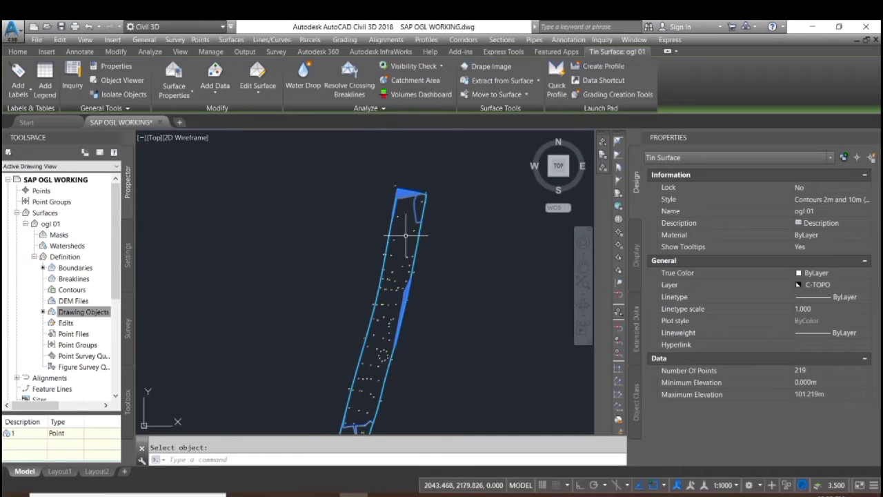
# Examine the ogl 01 surface in 3D in the Object Viewer, and from the left side in the drawing, for triangles off ground level
pyautogui.moveTo(454, 270); pyautogui.dragTo(457, 213, button='middle')
pyautogui.rightClick(442, 218)
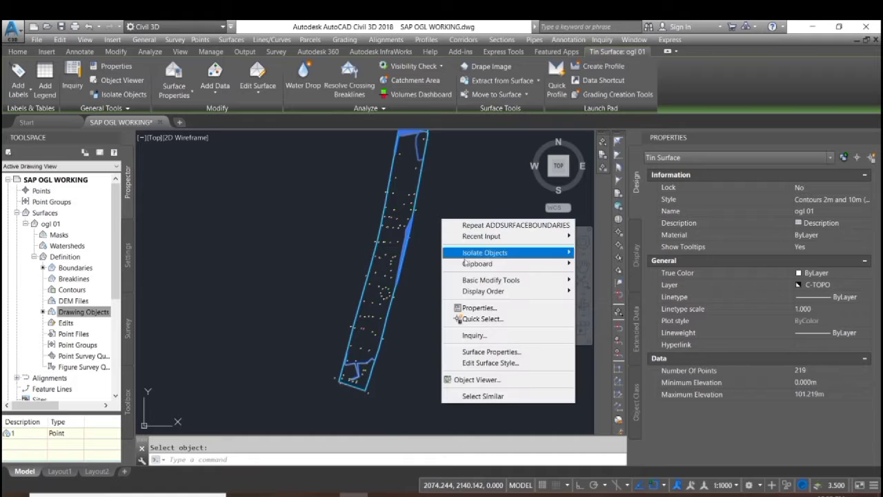
pyautogui.click(488, 375)
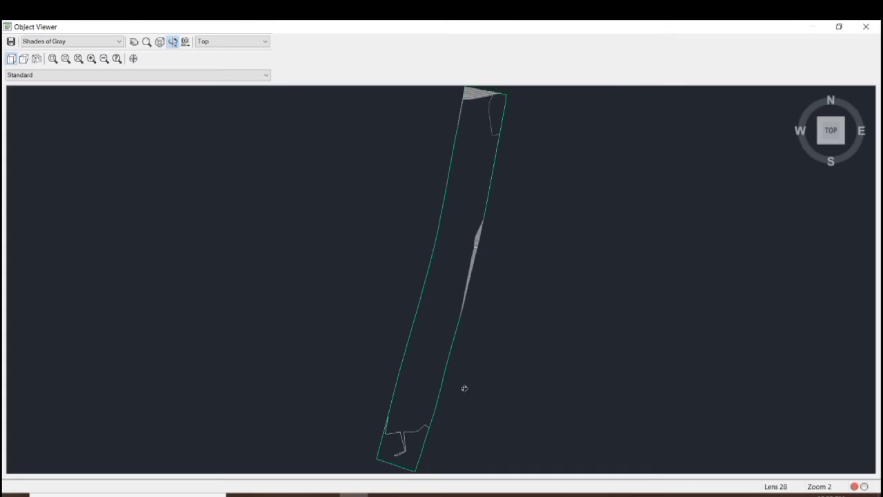
pyautogui.moveTo(463, 386)
pyautogui.mouseDown()
pyautogui.moveTo(513, 214)
pyautogui.moveTo(479, 241)
pyautogui.moveTo(471, 202)
pyautogui.moveTo(546, 186)
pyautogui.moveTo(562, 207)
pyautogui.mouseUp()
pyautogui.moveTo(381, 202)
pyautogui.mouseDown()
pyautogui.moveTo(381, 235)
pyautogui.moveTo(436, 276)
pyautogui.moveTo(386, 272)
pyautogui.moveTo(495, 285)
pyautogui.moveTo(462, 276)
pyautogui.mouseUp()
pyautogui.scroll(2, 462, 276)
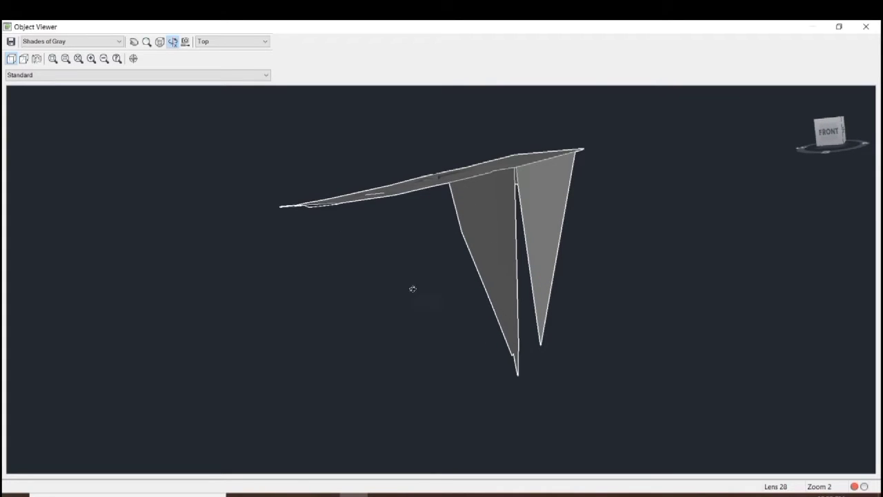
pyautogui.moveTo(413, 289); pyautogui.dragTo(473, 295)
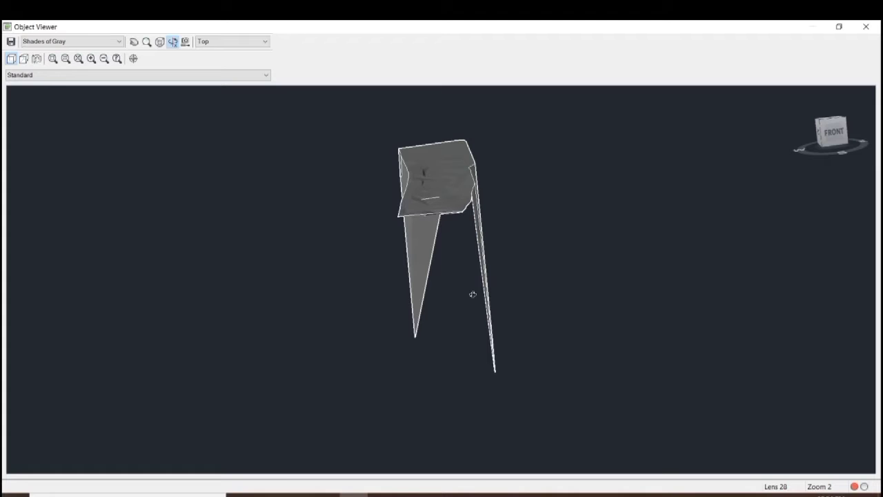
pyautogui.click(865, 27)
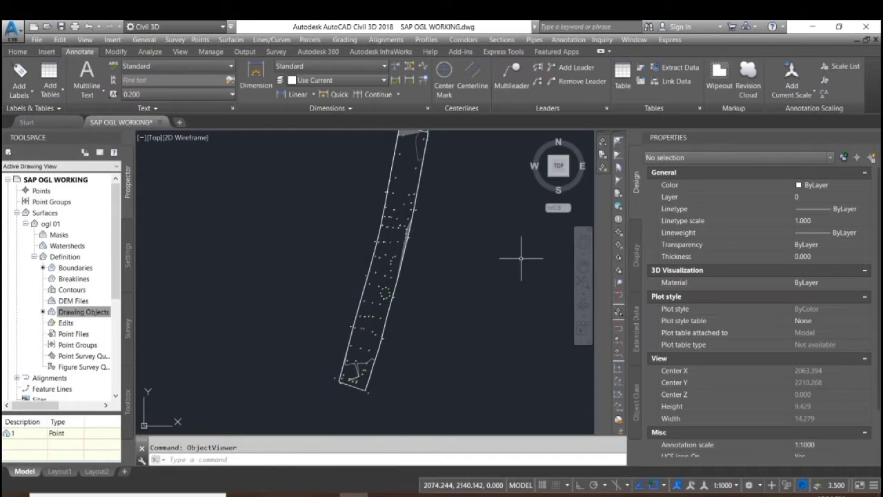
pyautogui.moveTo(417, 330); pyautogui.dragTo(449, 339, button='middle')
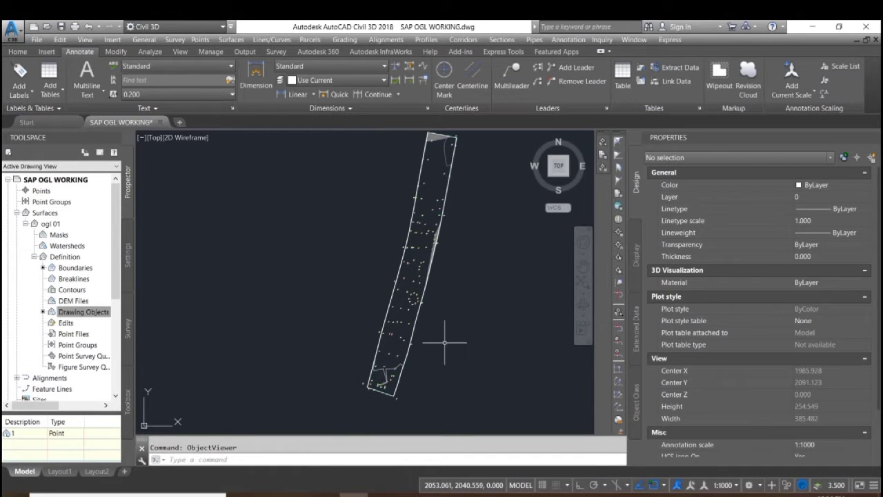
pyautogui.scroll(-2, 444, 342)
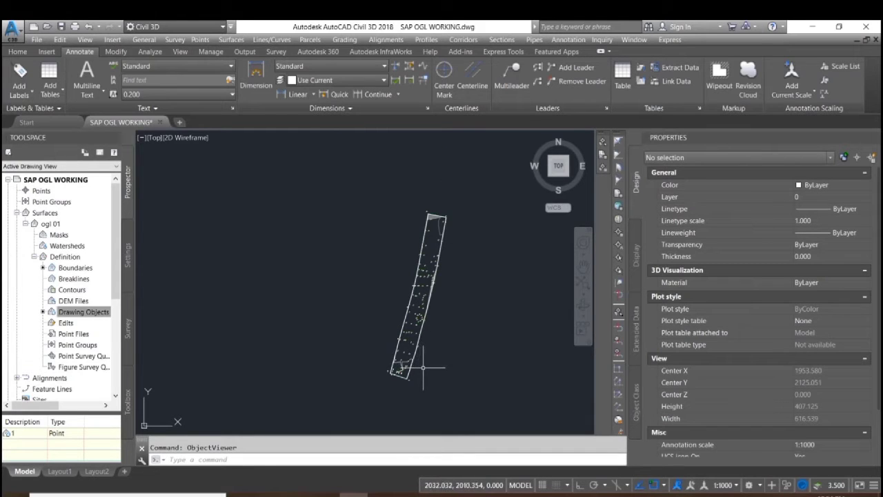
pyautogui.keyDown('shift'); pyautogui.moveTo(400, 364); pyautogui.dragTo(410, 301, button='middle'); pyautogui.keyUp('shift')
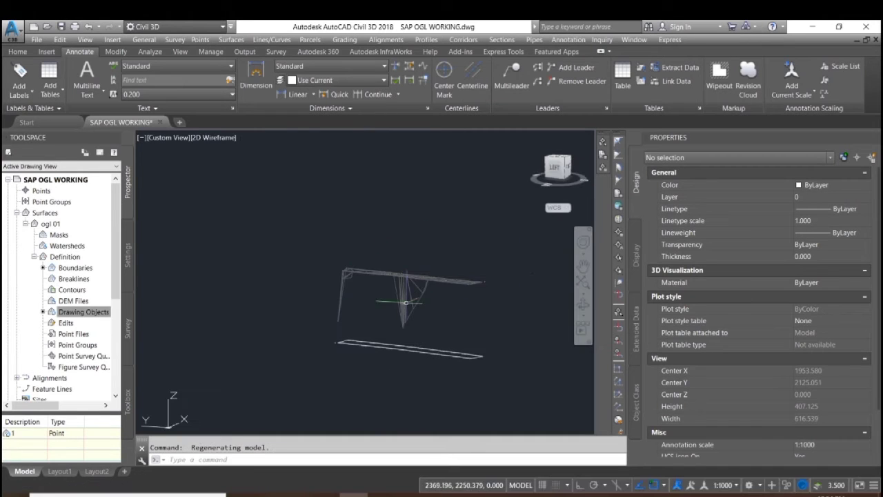
pyautogui.scroll(3, 408, 301)
pyautogui.keyDown('shift'); pyautogui.moveTo(346, 313); pyautogui.dragTo(376, 318, button='middle'); pyautogui.keyUp('shift')
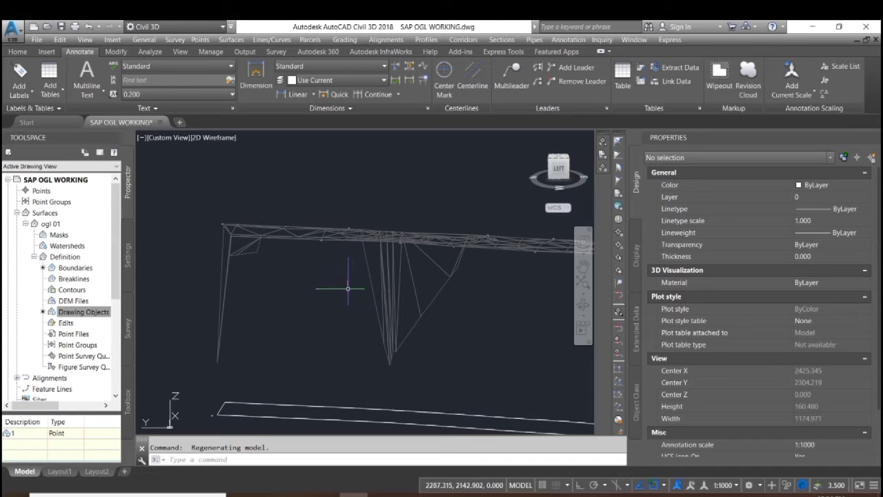
# Try to start the Delete Line surface edit on ogl 01
pyautogui.click(396, 287)
pyautogui.click(307, 209)
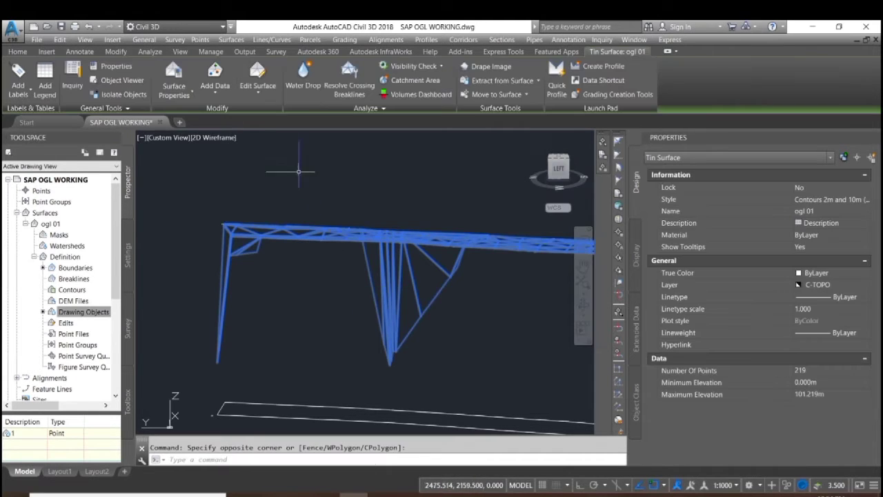
pyautogui.click(257, 79)
pyautogui.click(285, 136)
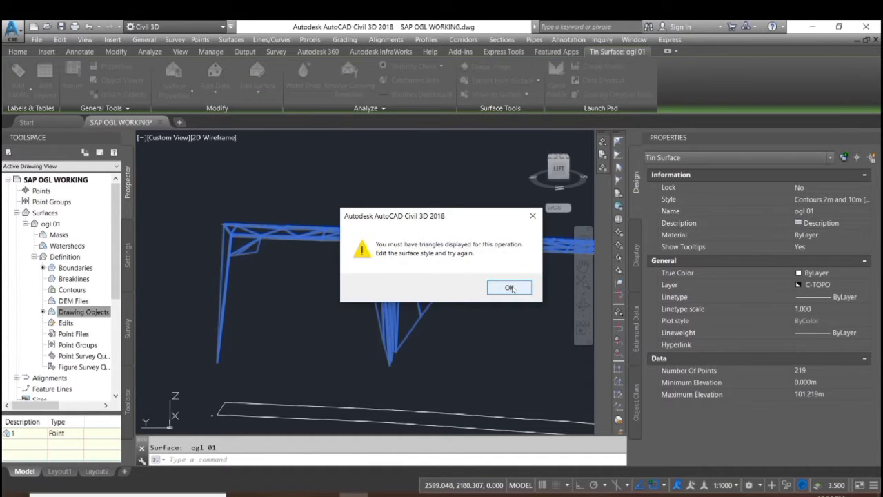
pyautogui.click(509, 287)
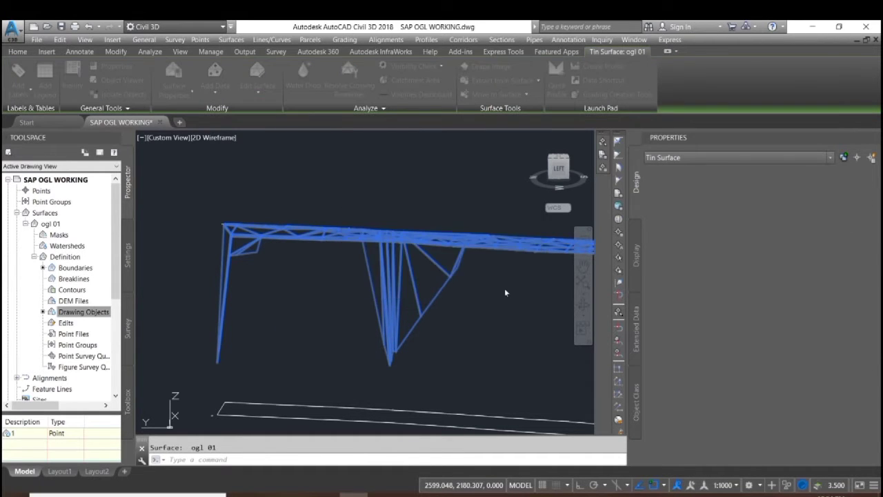
# Check the component visibility of ogl 01's surface style for the Model view direction
pyautogui.rightClick(333, 280)
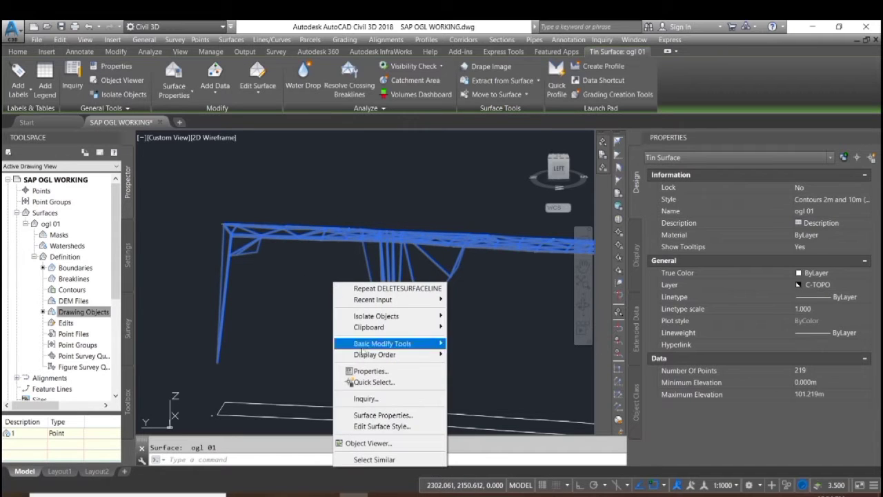
pyautogui.click(390, 427)
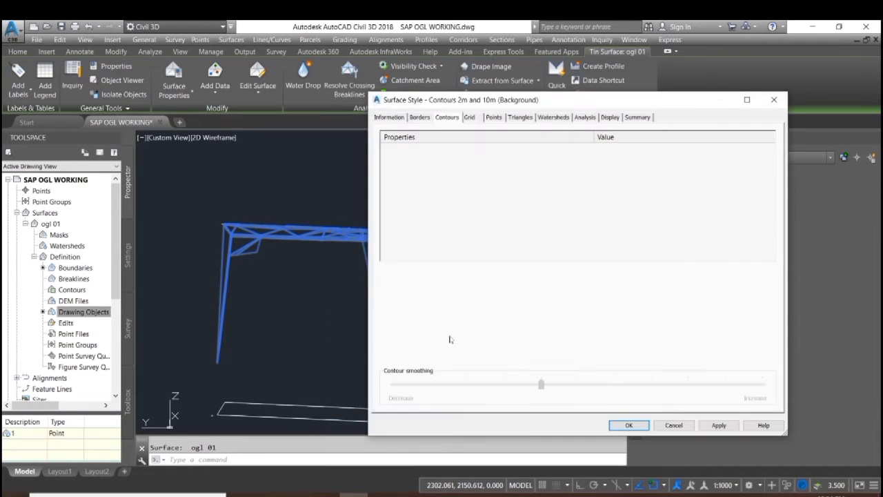
pyautogui.click(610, 118)
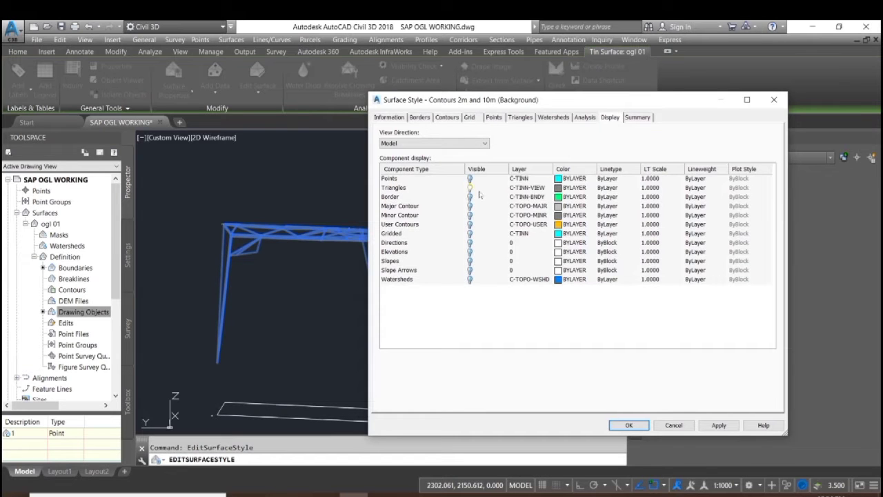
pyautogui.click(718, 425)
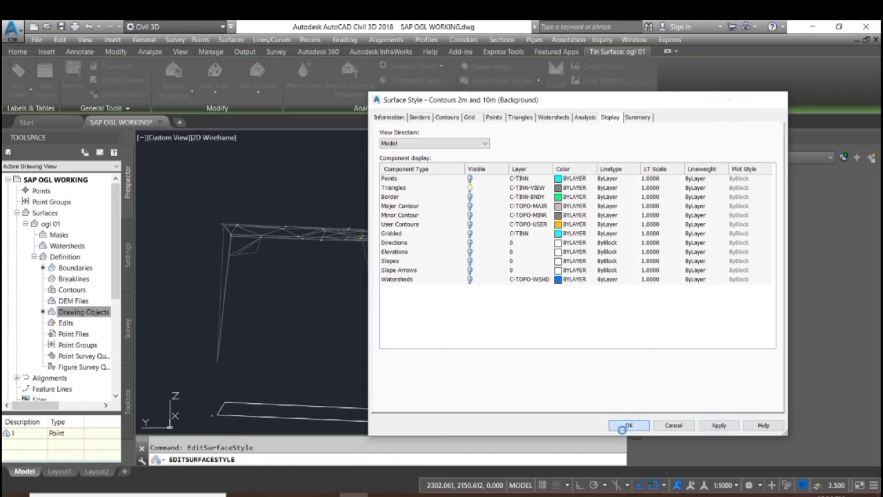
pyautogui.click(625, 425)
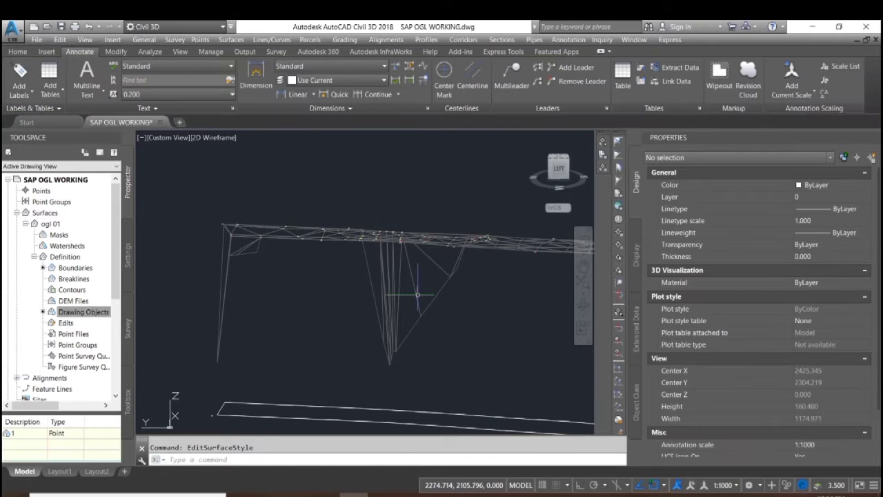
# Retry the Delete Line surface edit on ogl 01 after the style check
pyautogui.click(417, 295)
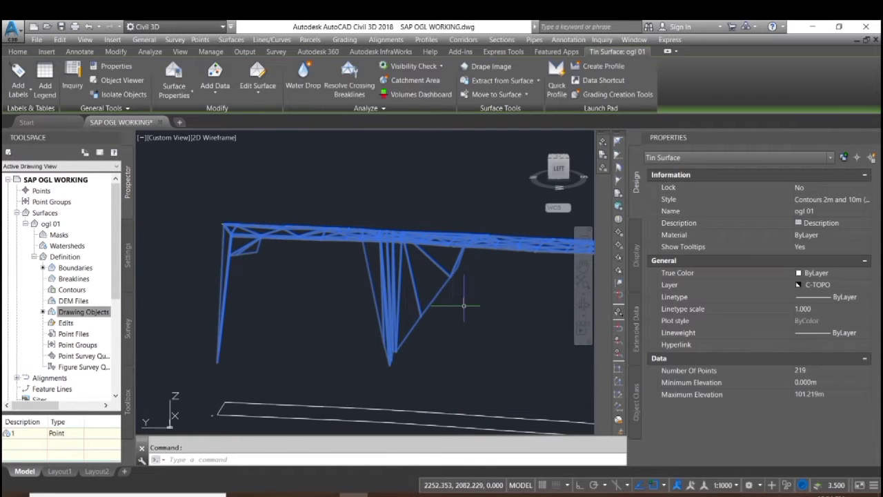
pyautogui.click(266, 88)
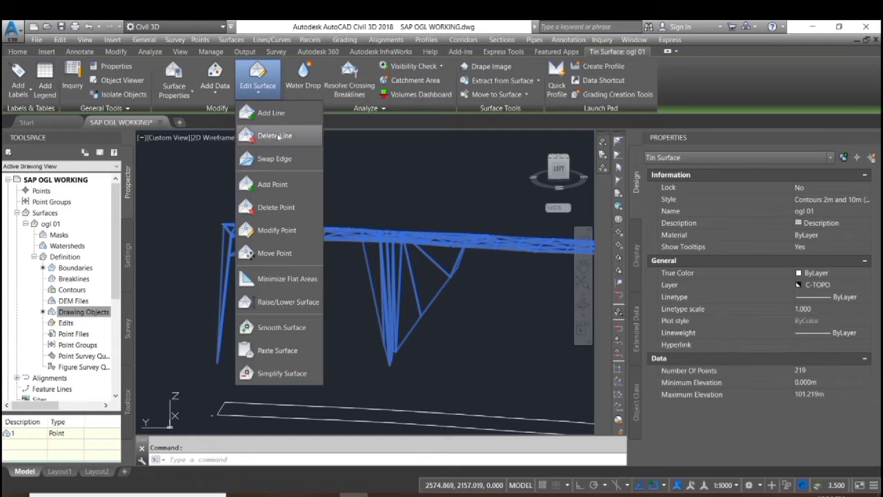
pyautogui.click(277, 136)
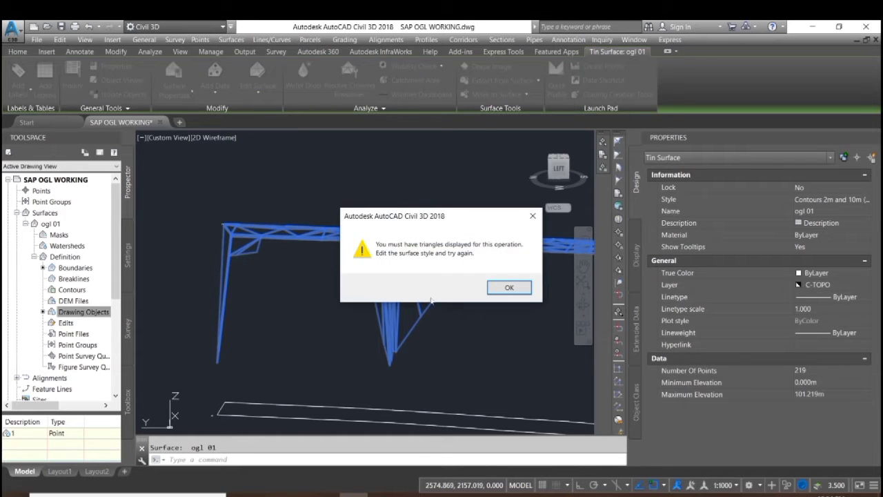
pyautogui.click(510, 288)
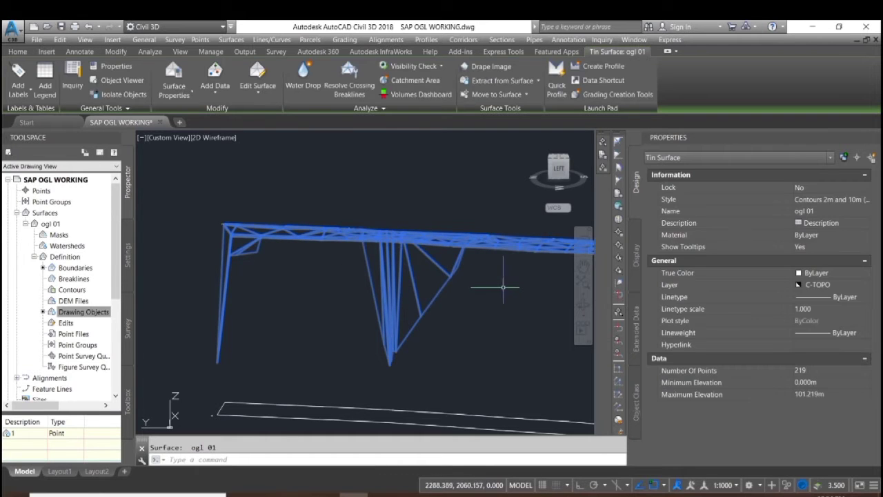
# In ogl 01's surface style, make Border and Points visible for the Model view direction and Triangles visible for Plan
pyautogui.rightClick(350, 191)
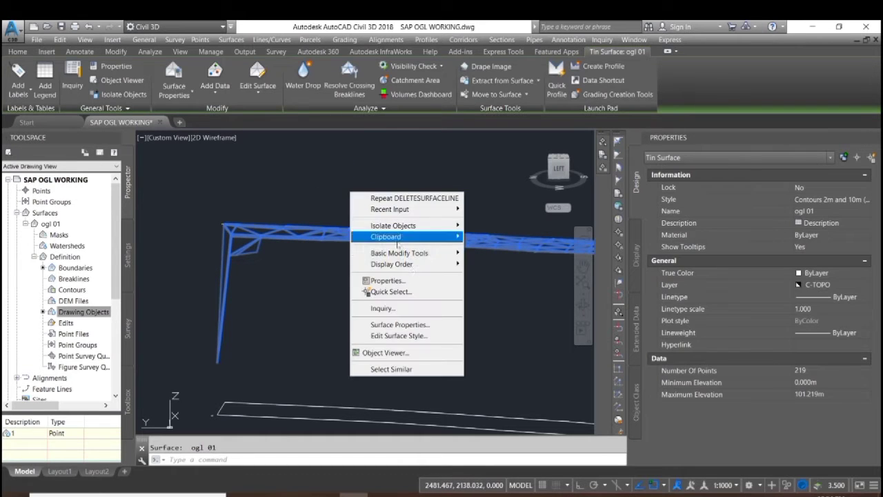
pyautogui.click(428, 337)
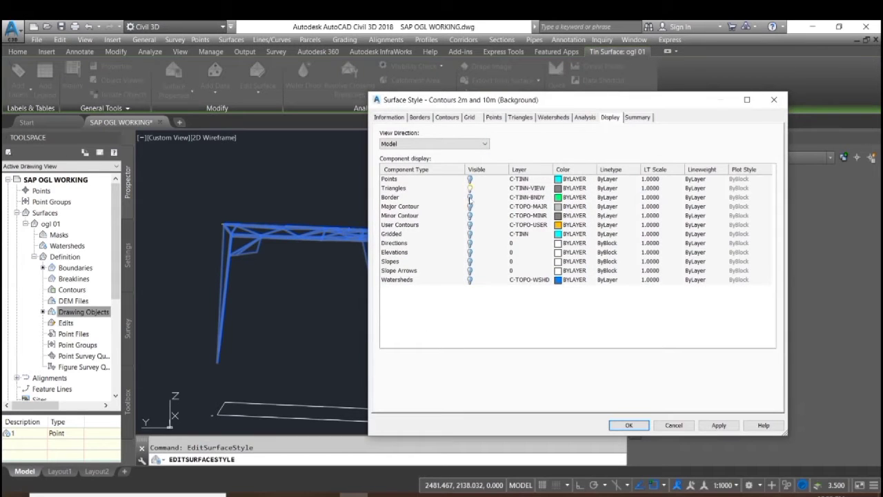
pyautogui.click(470, 199)
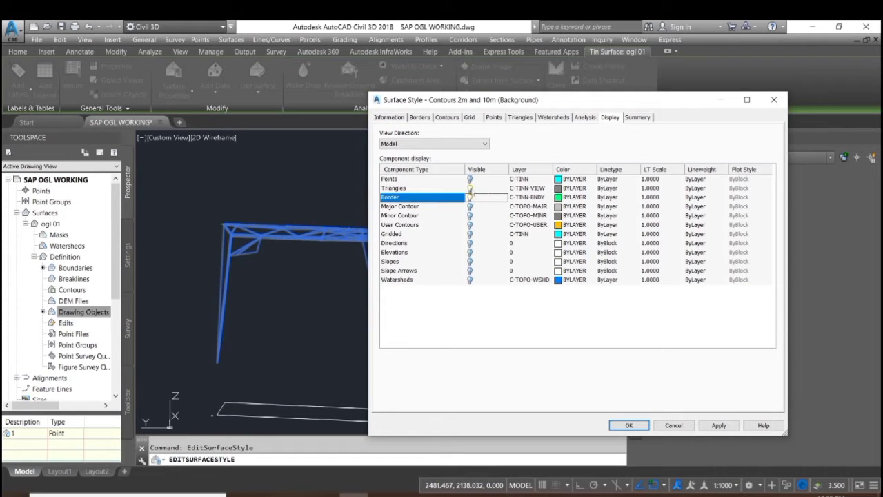
pyautogui.click(470, 180)
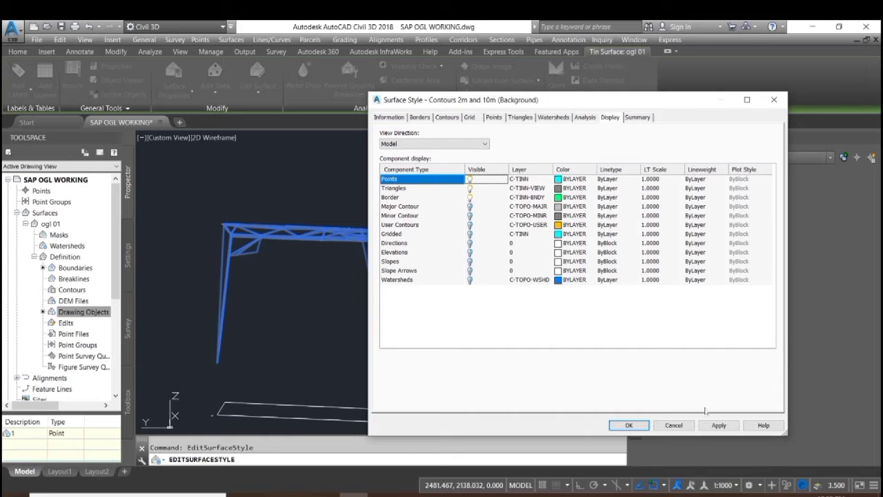
pyautogui.click(485, 144)
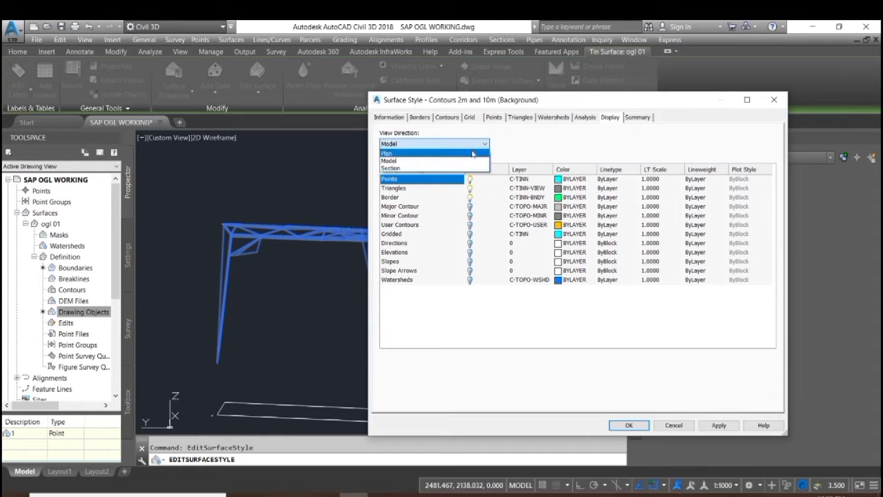
pyautogui.click(475, 153)
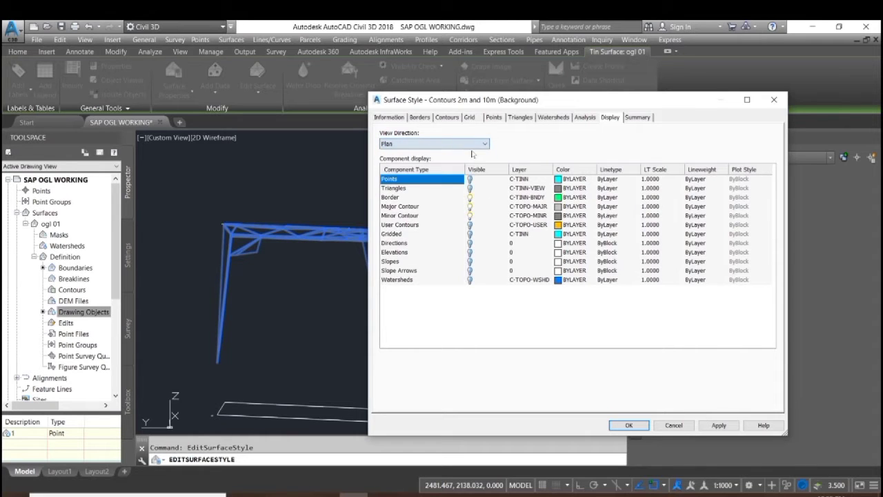
pyautogui.click(471, 188)
pyautogui.click(728, 430)
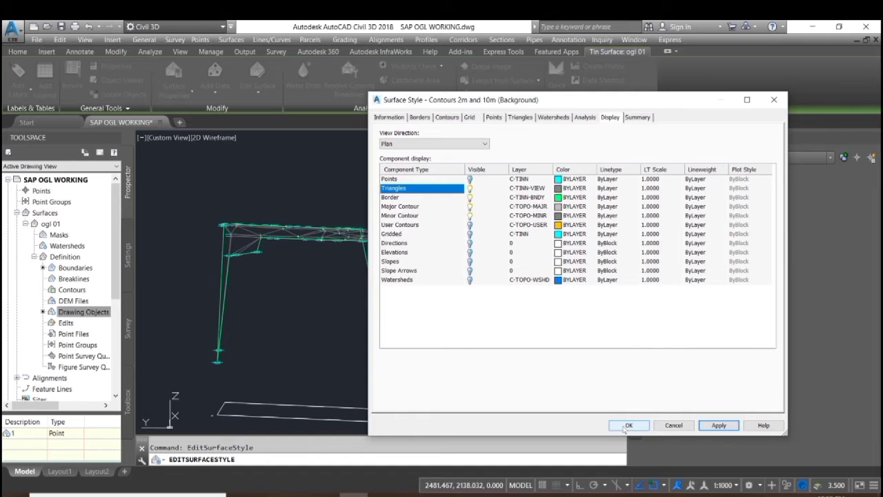
pyautogui.click(627, 426)
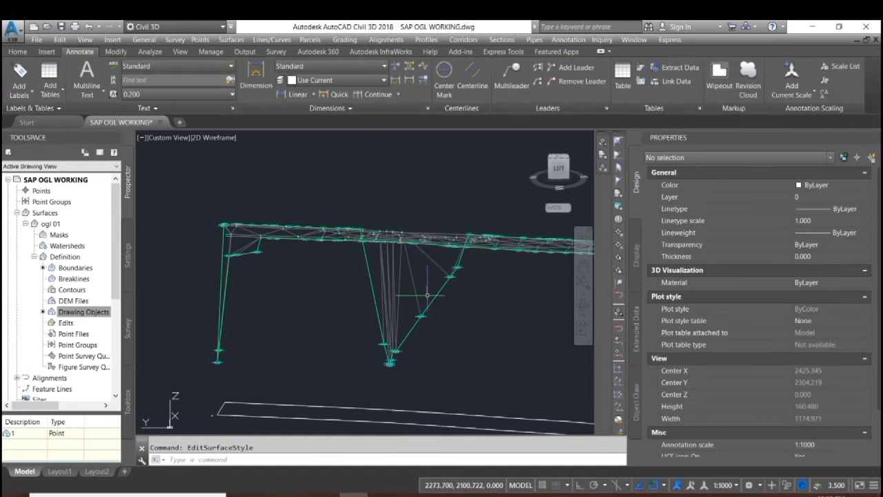
# Delete the steep triangle lines forming the middle spike of surface ogl 01 with the Delete Line edit
pyautogui.scroll(4, 427, 295)
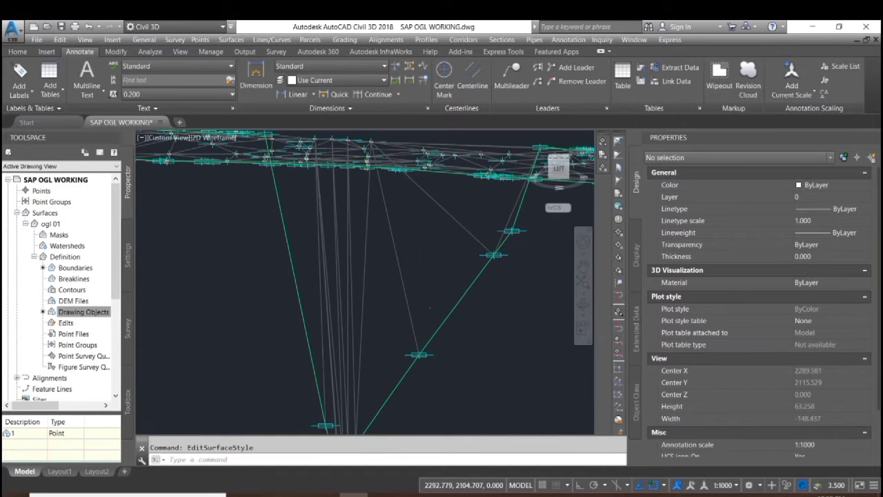
pyautogui.scroll(-2, 411, 284)
pyautogui.click(408, 281)
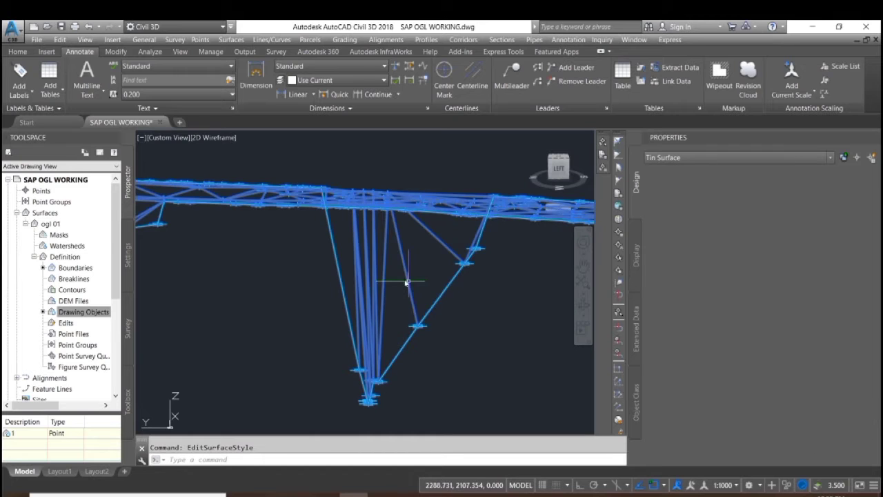
pyautogui.keyDown('shift'); pyautogui.moveTo(306, 270); pyautogui.dragTo(292, 250, button='middle'); pyautogui.keyUp('shift')
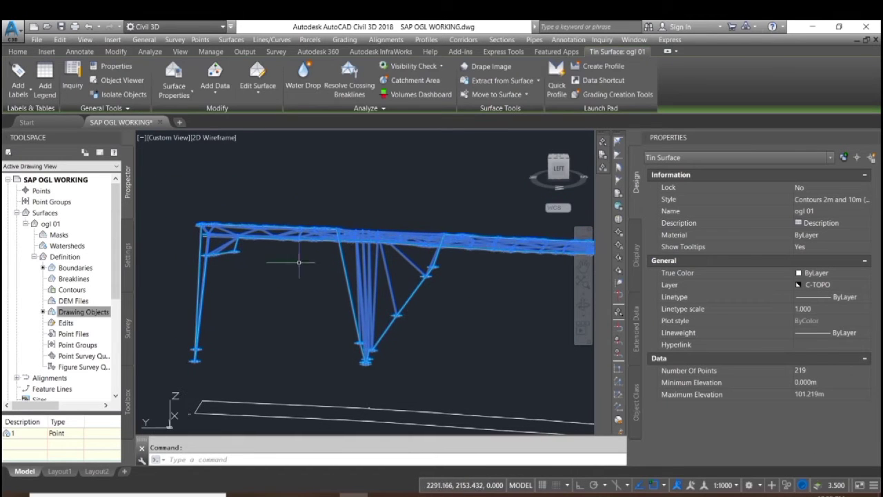
pyautogui.click(257, 77)
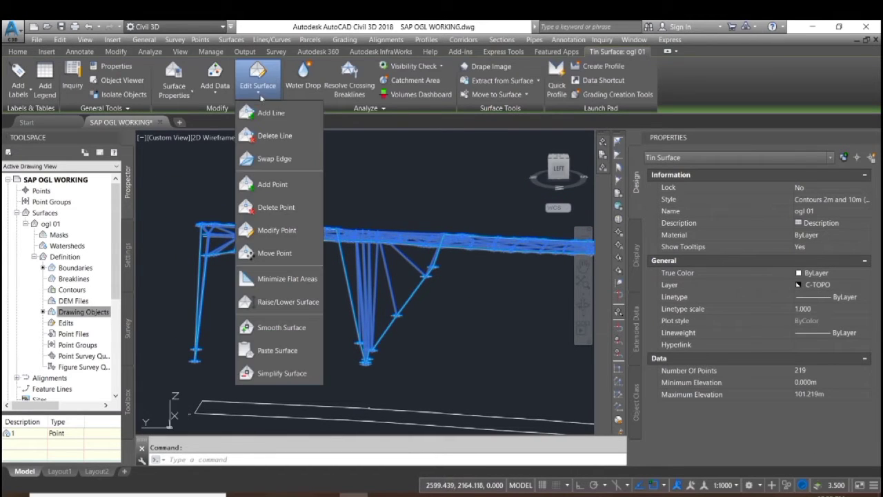
pyautogui.click(276, 136)
pyautogui.scroll(4, 401, 288)
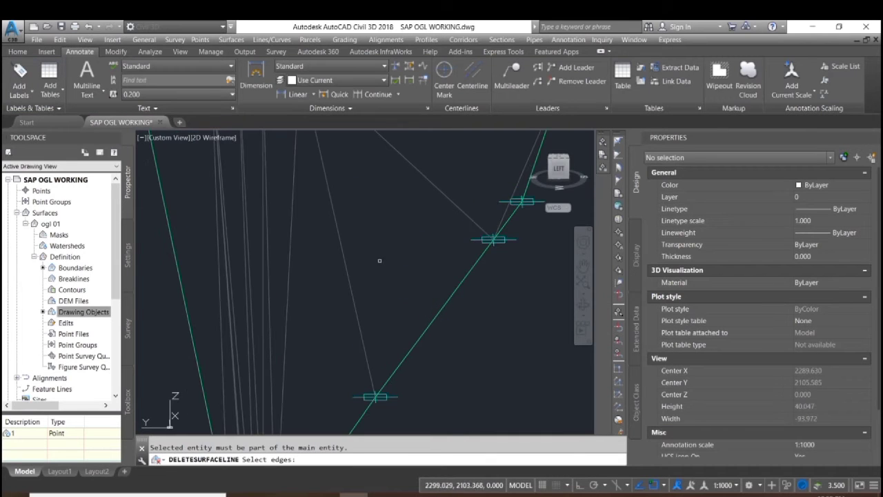
pyautogui.moveTo(379, 261); pyautogui.dragTo(437, 305, button='middle')
pyautogui.click(447, 279)
pyautogui.click(222, 215)
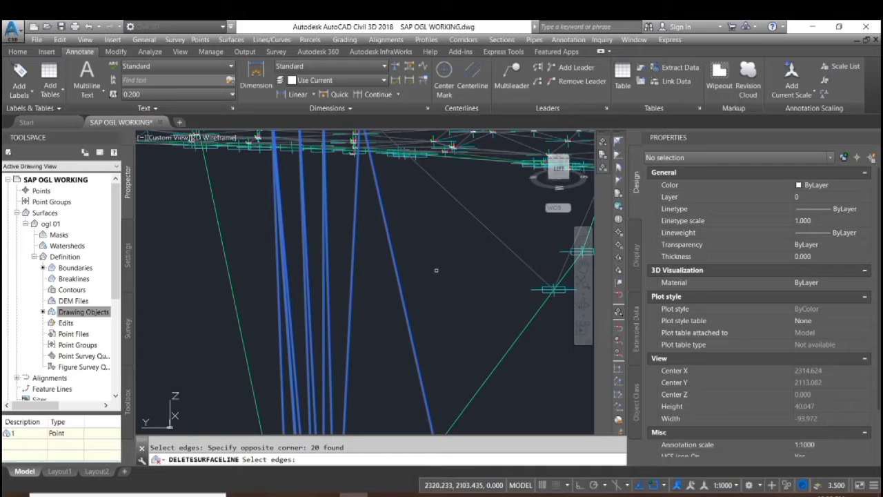
pyautogui.press('Return')
# Delete the leftover steep triangle edges beside the removed middle spike of ogl 01
pyautogui.keyDown('shift'); pyautogui.moveTo(435, 265); pyautogui.dragTo(331, 290, button='middle'); pyautogui.keyUp('shift')
pyautogui.click(497, 276)
pyautogui.press('Return')
# Delete the steep triangle lines dropping from the far end of the surface, including those reaching the low points beside it
pyautogui.scroll(2, 331, 290)
pyautogui.scroll(2, 332, 243)
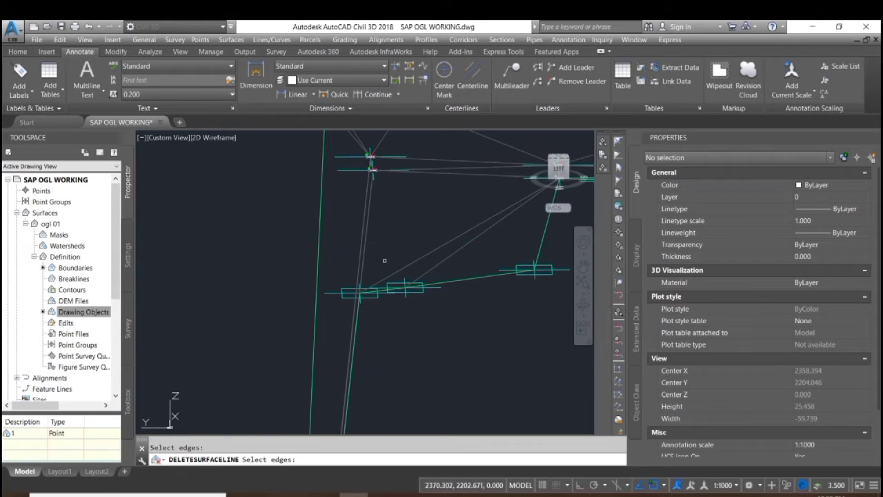
pyautogui.click(356, 320)
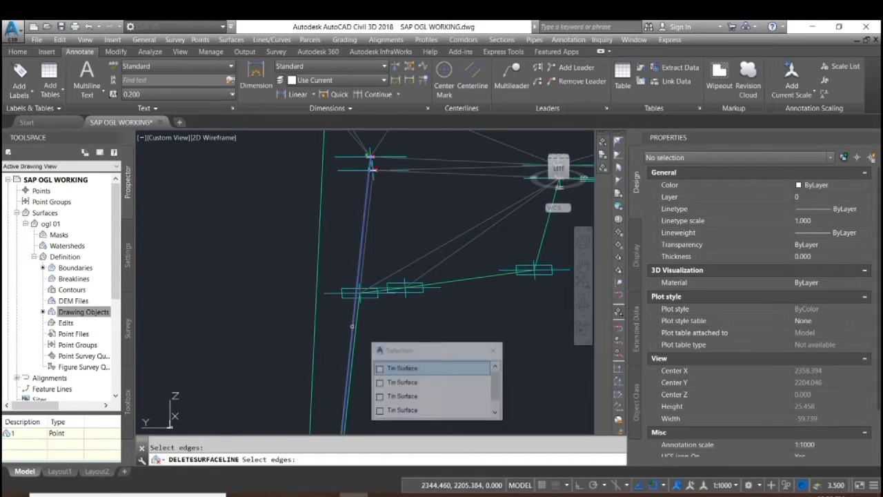
pyautogui.click(434, 366)
pyautogui.press('Return')
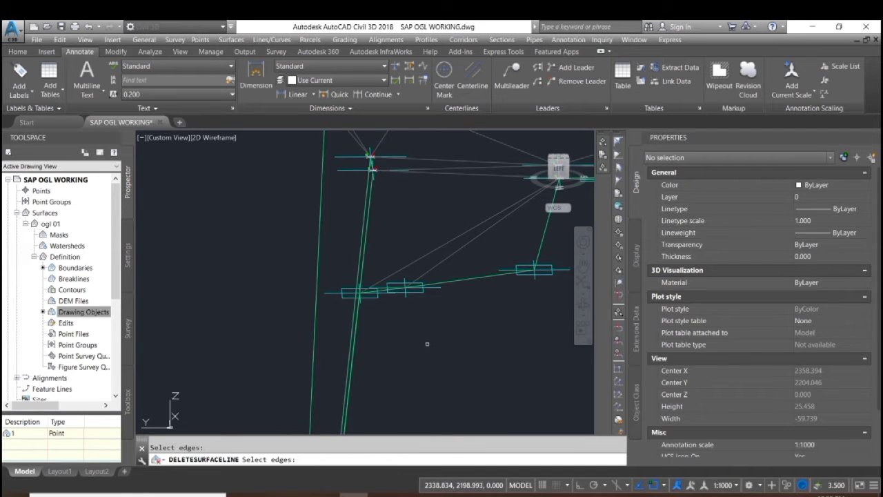
pyautogui.click(434, 274)
pyautogui.click(410, 211)
pyautogui.press('Return')
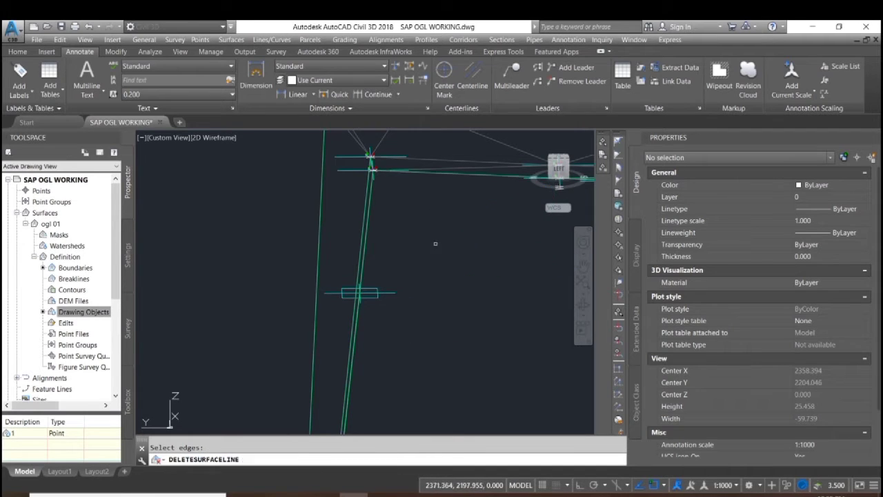
# Finish the Delete Line edit and set the drawing view to Top
pyautogui.keyDown('shift'); pyautogui.moveTo(387, 356); pyautogui.dragTo(443, 339, button='middle'); pyautogui.keyUp('shift')
pyautogui.scroll(-3, 374, 314)
pyautogui.scroll(2, 368, 317)
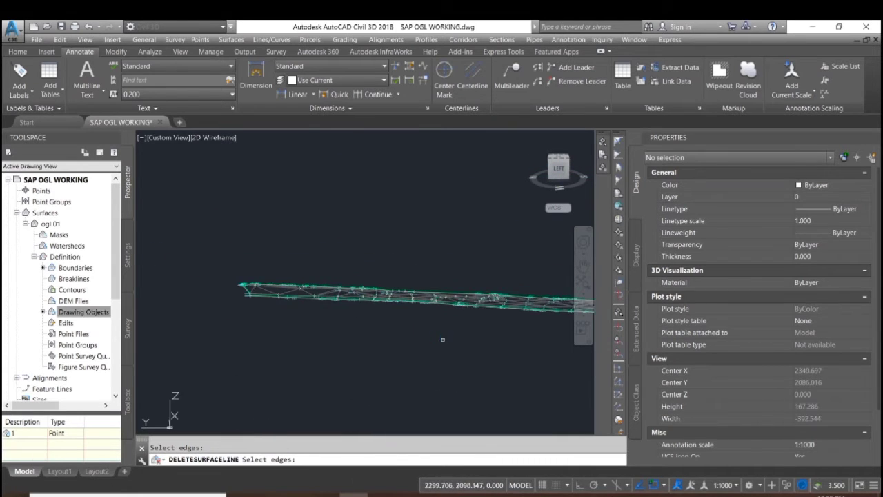
pyautogui.click(376, 322)
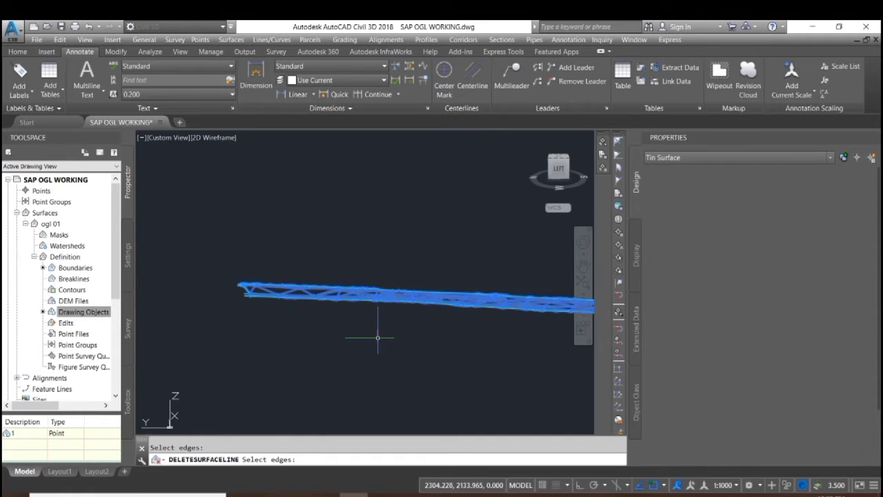
pyautogui.press('Return')
pyautogui.scroll(-1, 393, 349)
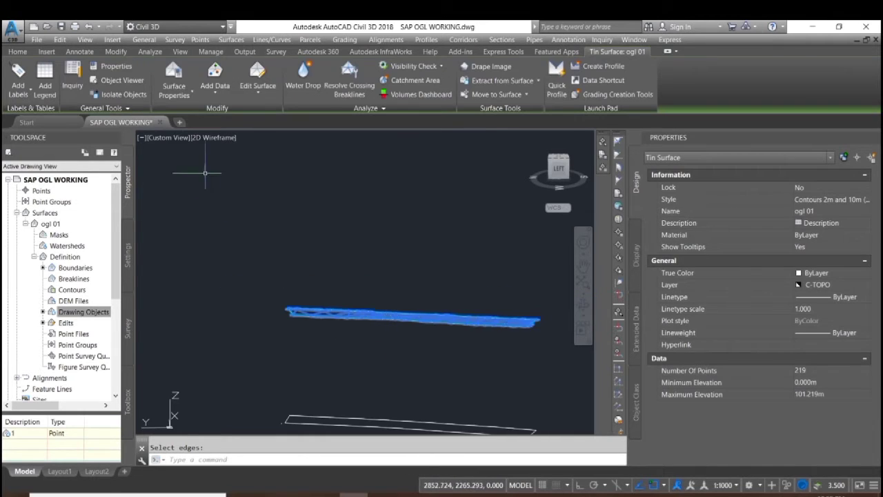
pyautogui.click(169, 139)
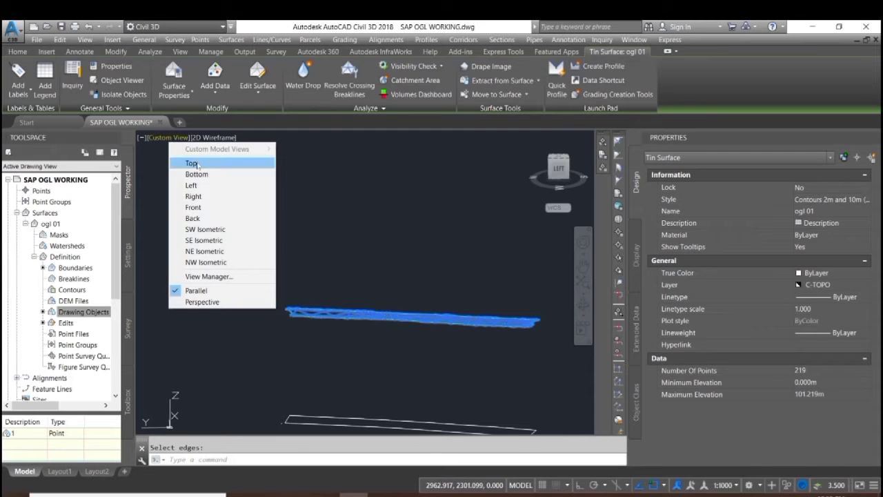
pyautogui.click(191, 163)
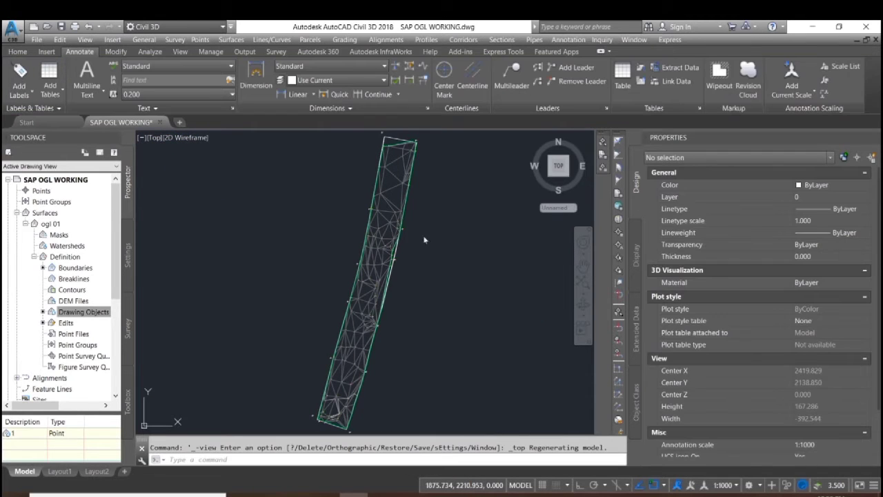
# Inspect the cleaned surface ogl 01 from several angles in the Object Viewer
pyautogui.click(462, 255)
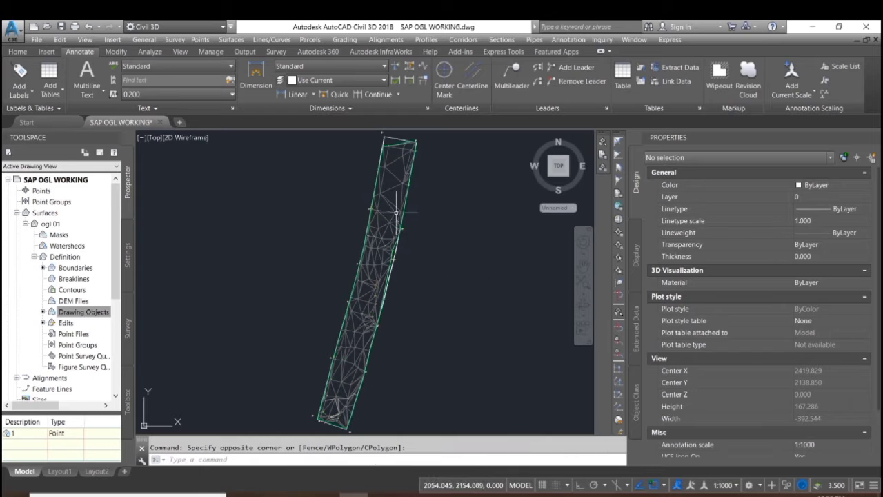
pyautogui.click(397, 212)
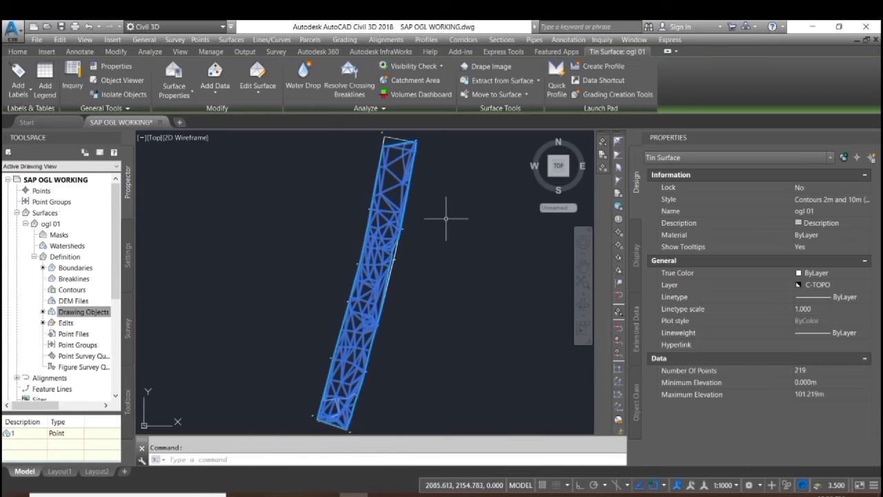
pyautogui.rightClick(446, 219)
pyautogui.click(508, 379)
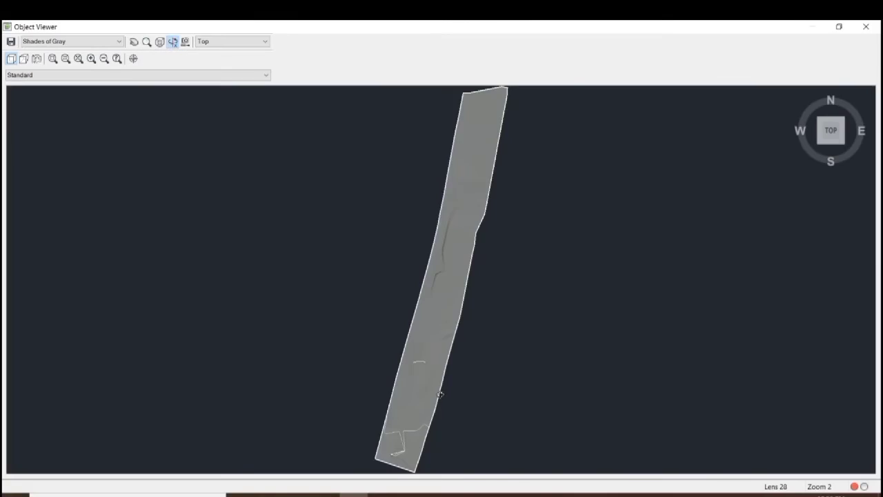
pyautogui.moveTo(440, 394); pyautogui.dragTo(658, 167)
pyautogui.click(866, 28)
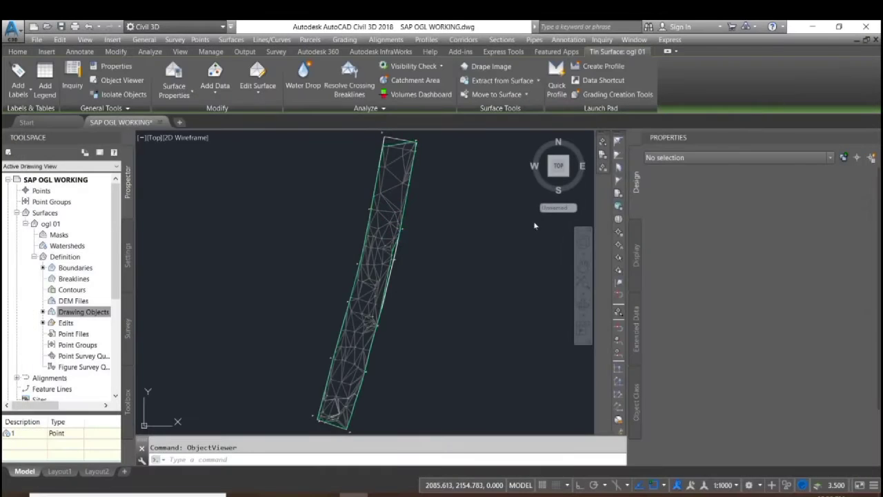
# In ogl 01's surface style, hide the Triangles component for the Plan view direction and apply the change
pyautogui.scroll(5, 402, 311)
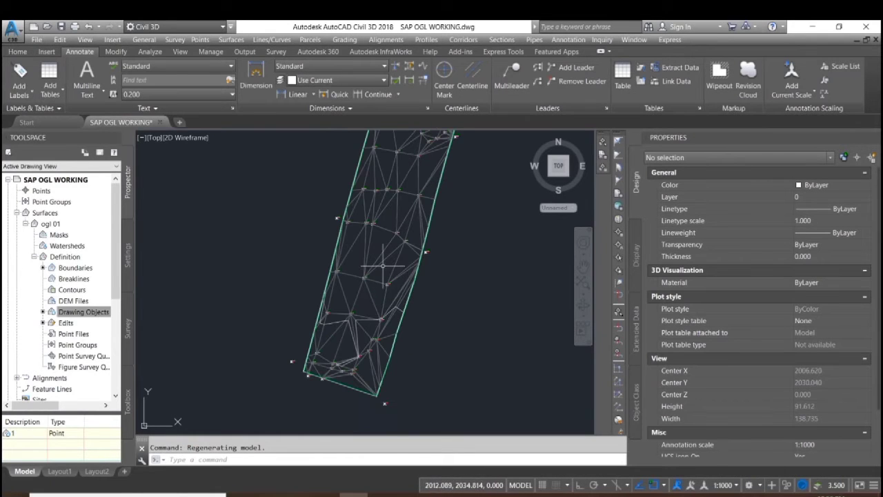
pyautogui.click(380, 263)
pyautogui.scroll(-3, 410, 280)
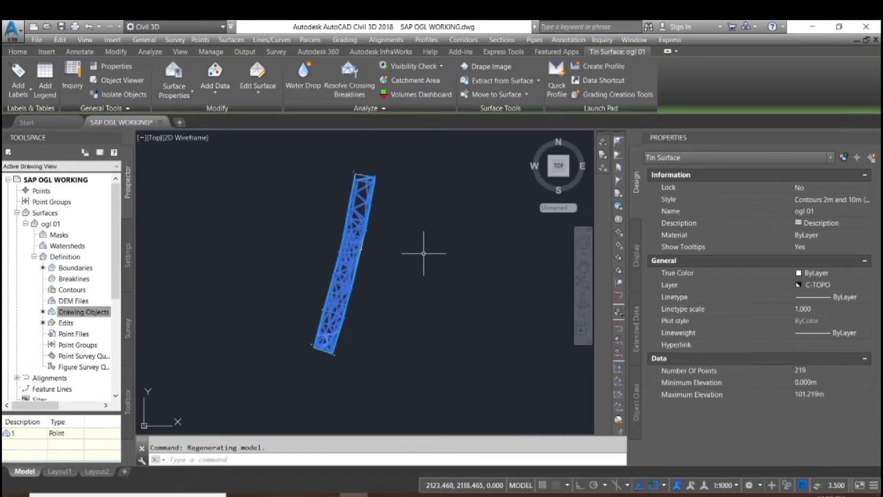
pyautogui.rightClick(424, 254)
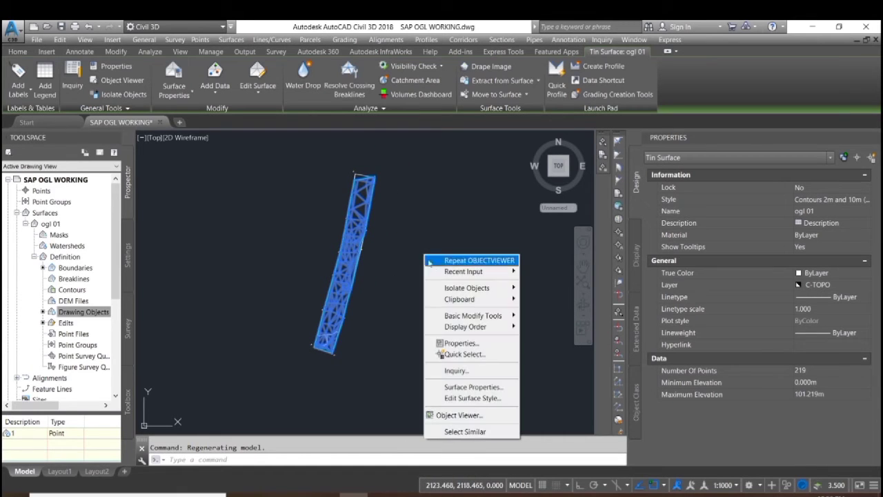
pyautogui.click(473, 398)
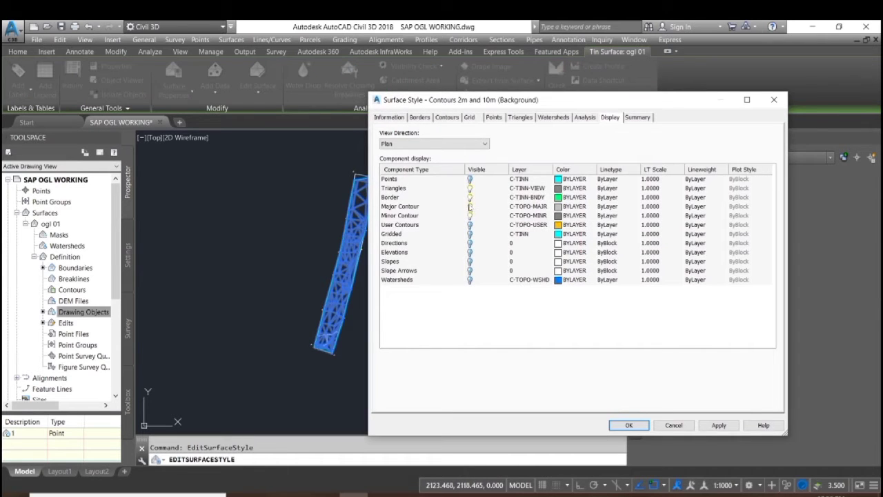
pyautogui.click(470, 188)
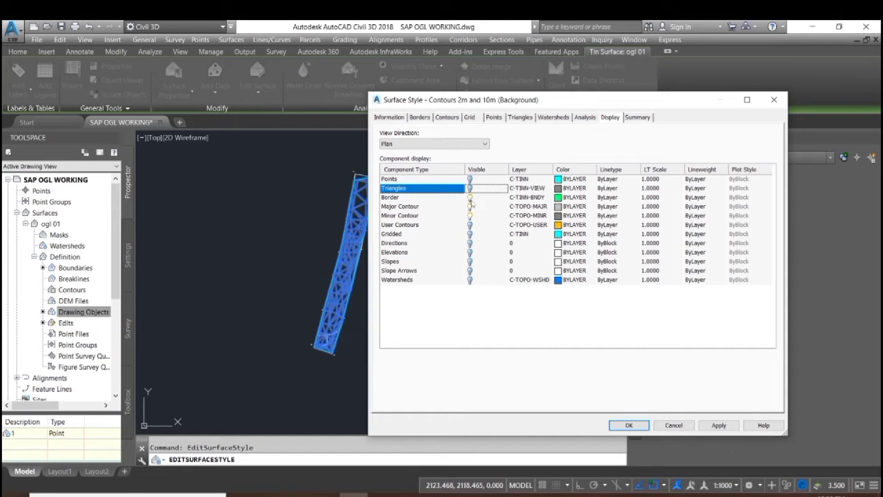
pyautogui.click(720, 426)
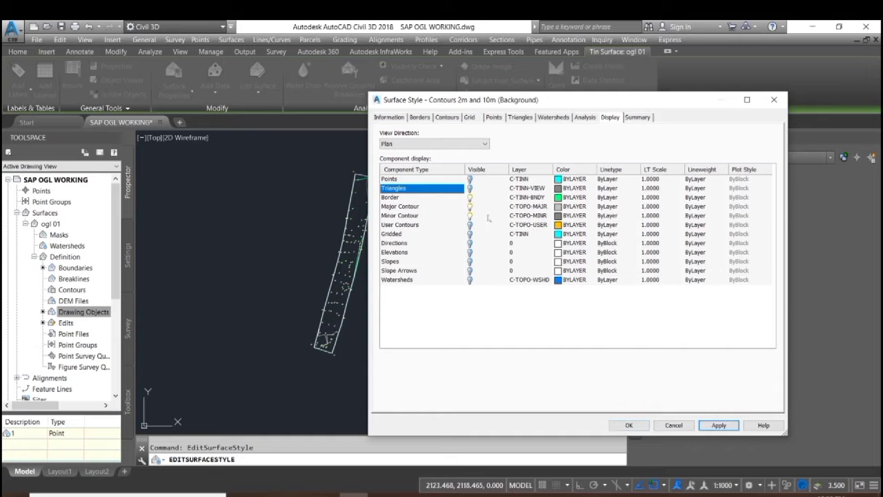
# Set the surface style's contour intervals to 0.200 m minor and 1.000 m major
pyautogui.click(447, 117)
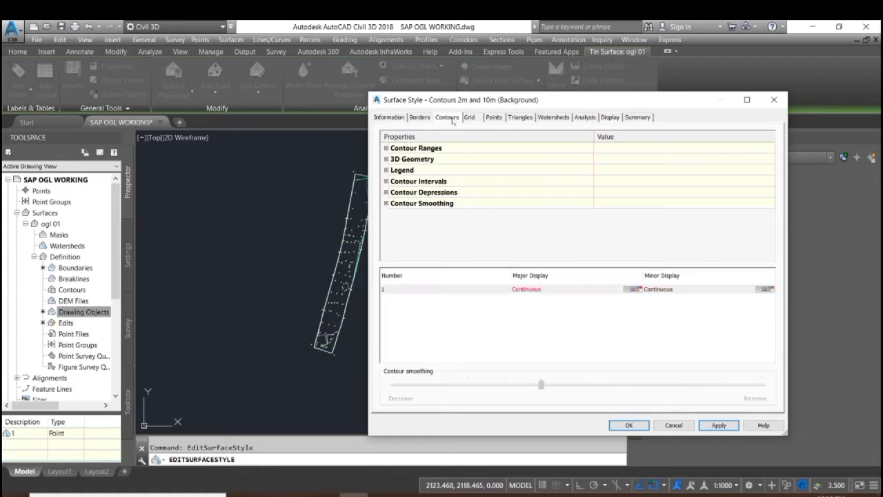
pyautogui.click(386, 181)
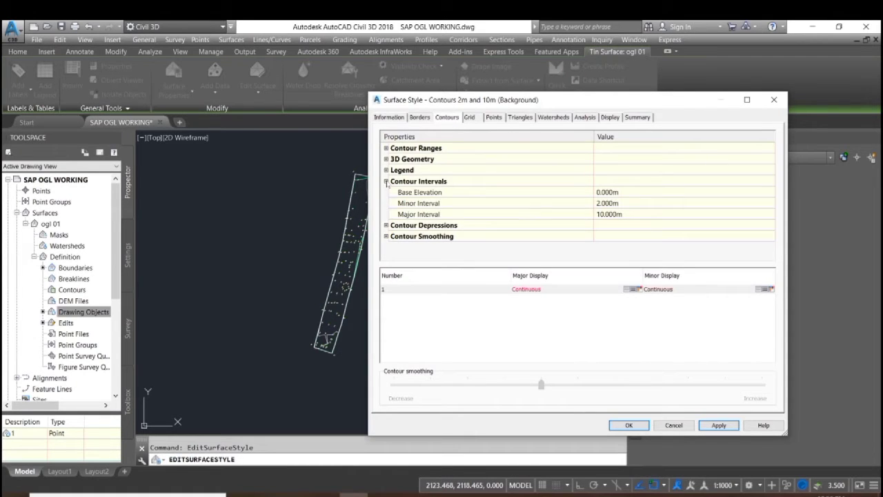
pyautogui.click(631, 195)
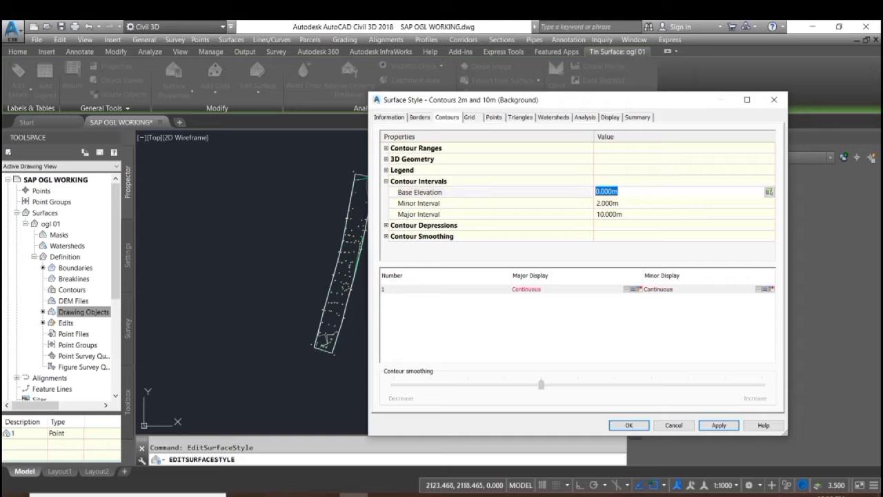
pyautogui.click(630, 203)
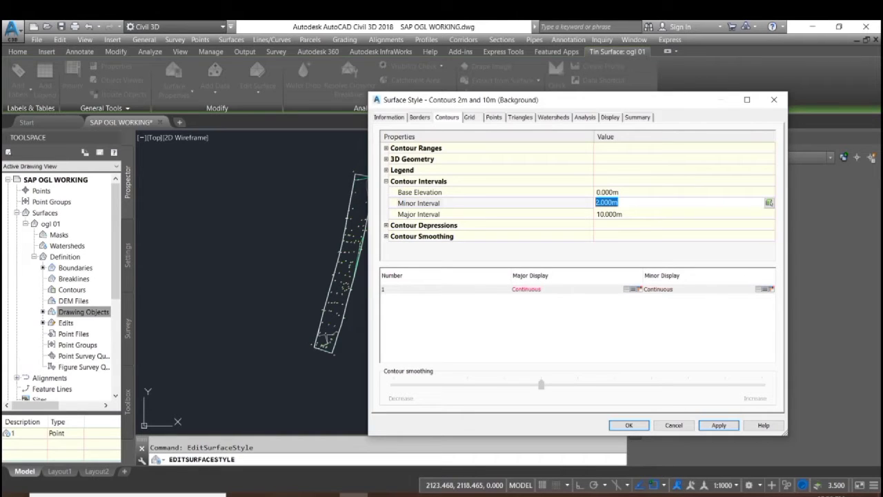
pyautogui.press('BackSpace')
pyautogui.click(643, 230)
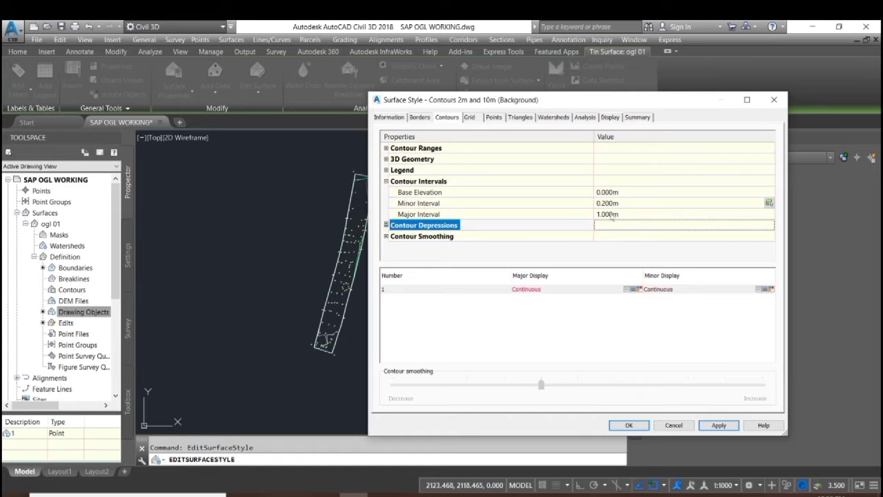
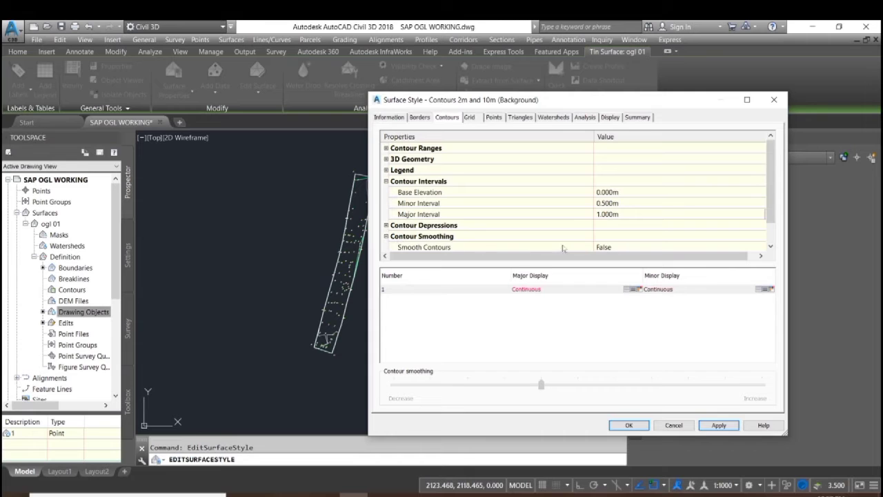
# Set Smooth Contours to True with the Add vertices smoothing type, increase the contour smoothing amount, and apply the style
pyautogui.click(630, 247)
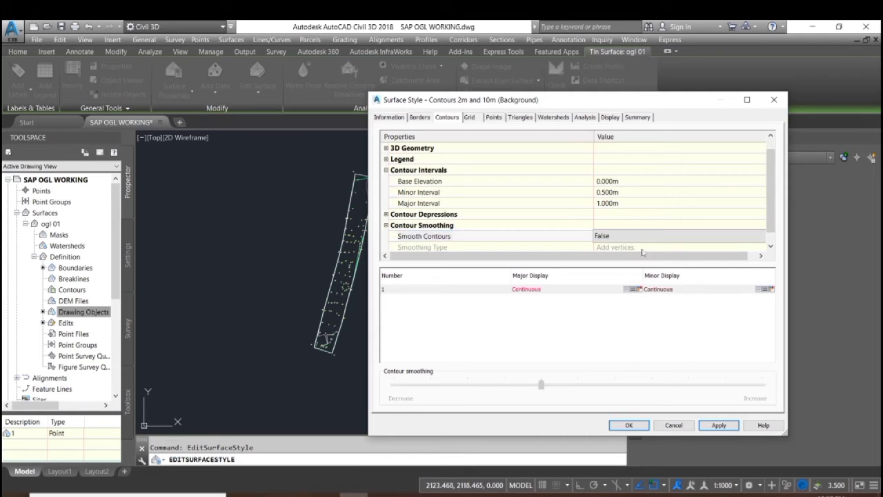
pyautogui.click(771, 247)
pyautogui.click(673, 225)
pyautogui.click(673, 225)
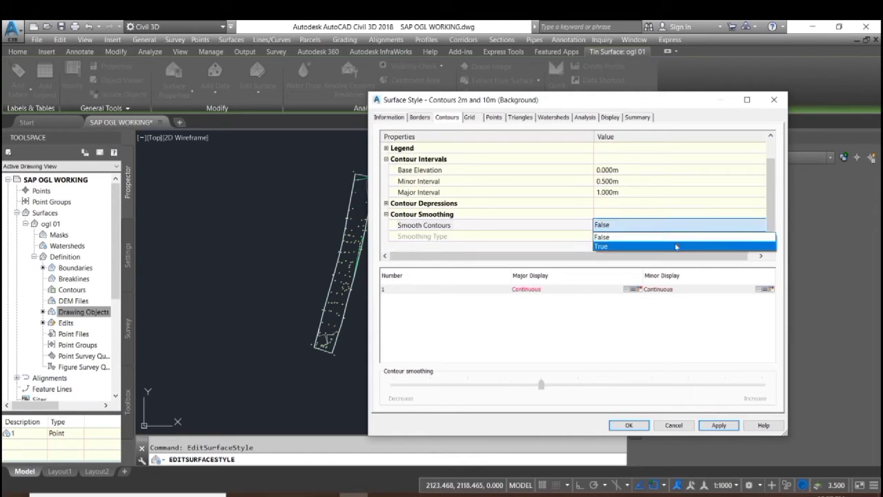
pyautogui.click(677, 246)
pyautogui.moveTo(542, 389); pyautogui.dragTo(579, 392)
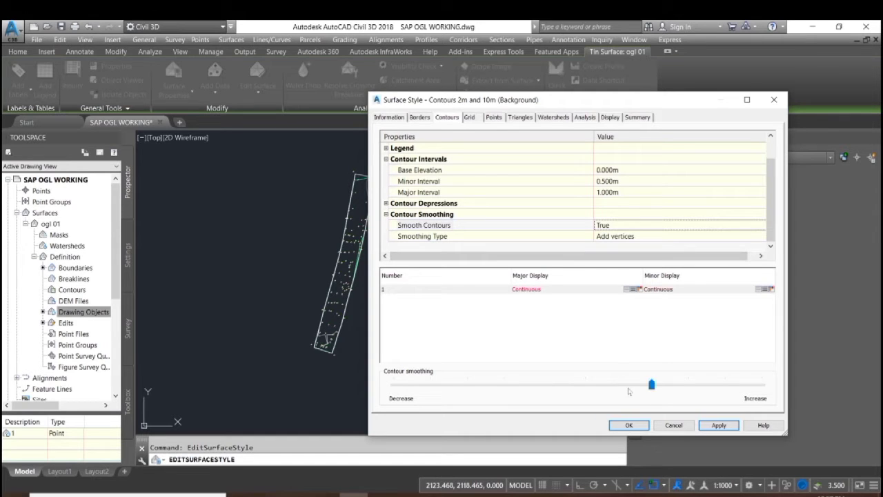
pyautogui.click(720, 426)
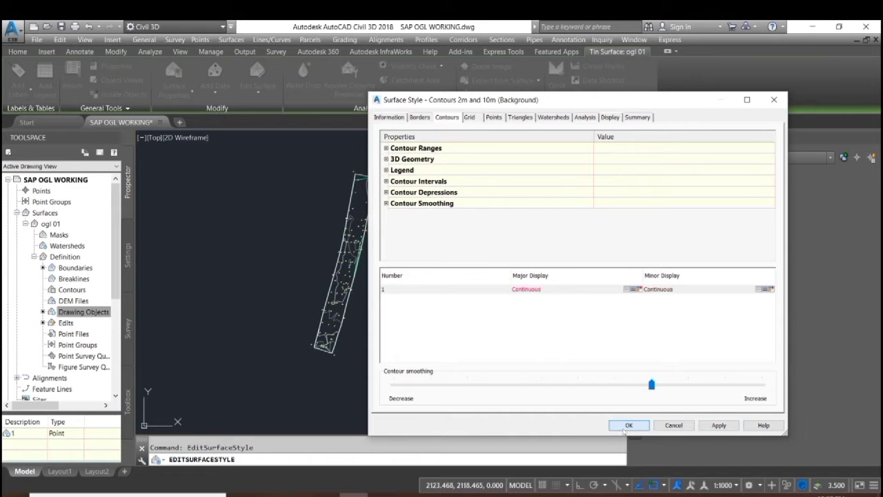
# Accept the edited surface style and examine the smoothed contours among the survey points in the drawing
pyautogui.click(628, 426)
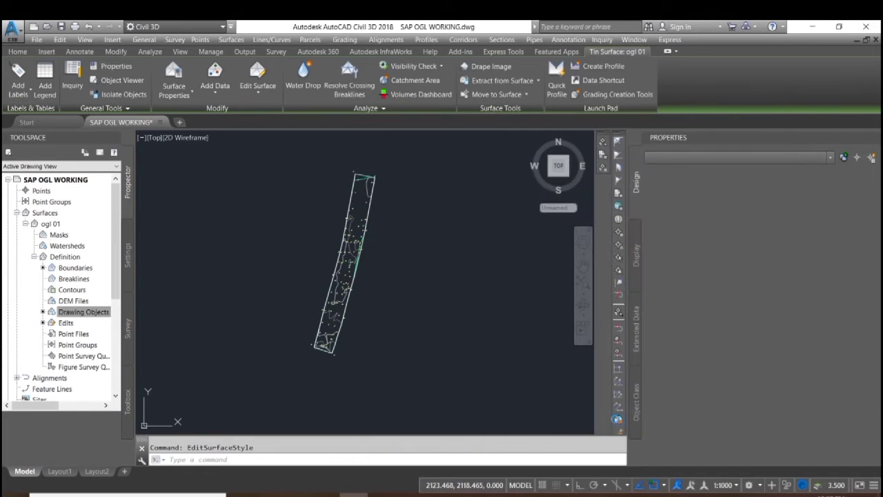
pyautogui.scroll(5, 372, 254)
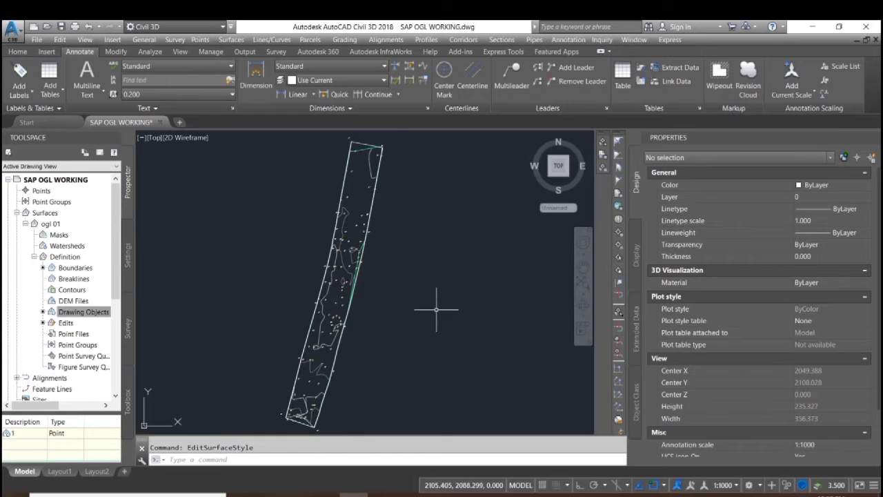
pyautogui.scroll(4, 346, 265)
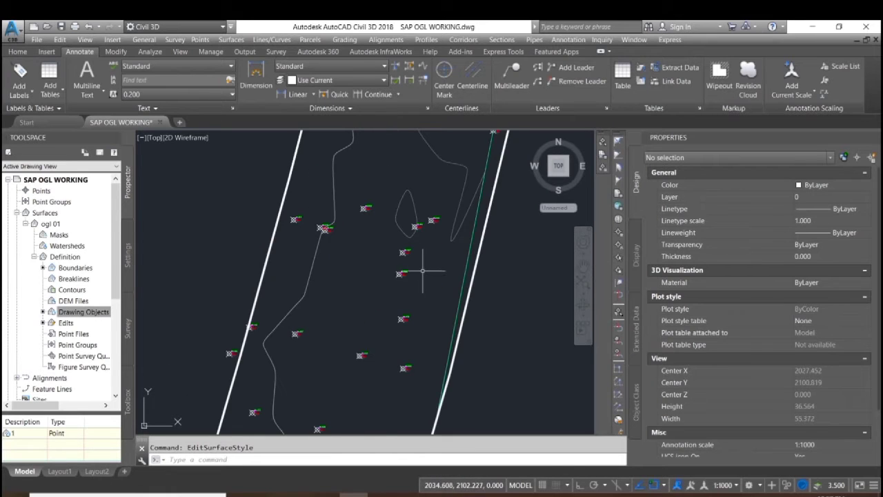
pyautogui.scroll(-4, 420, 262)
pyautogui.scroll(5, 412, 276)
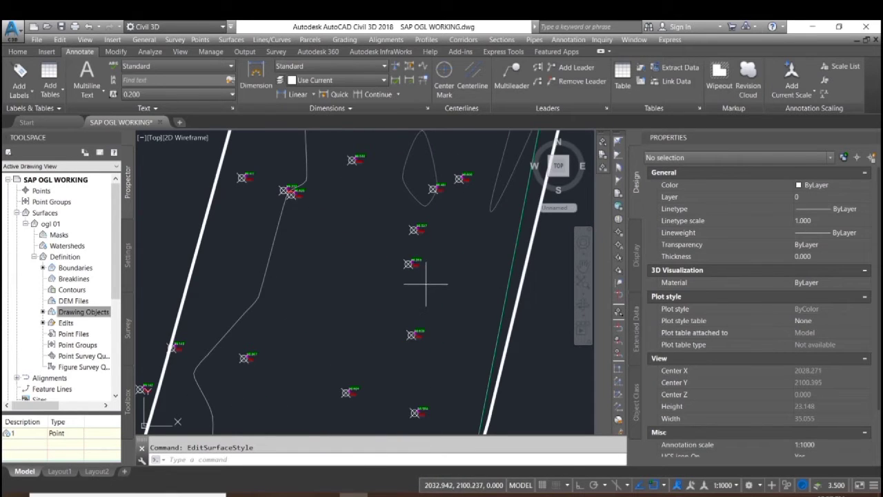
# Select a survey point marker with its labels, extend the selection to all similar objects, and hide them
pyautogui.click(429, 283)
pyautogui.click(390, 247)
pyautogui.rightClick(361, 251)
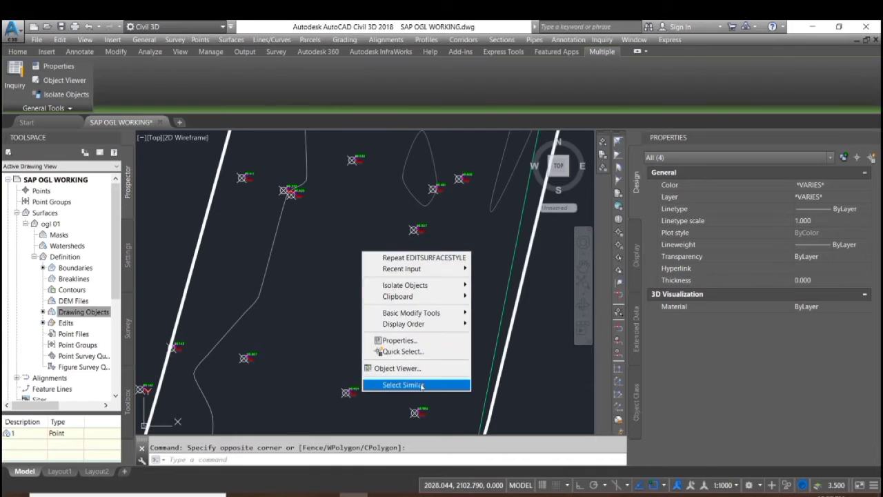
pyautogui.click(407, 384)
pyautogui.scroll(-3, 367, 289)
pyautogui.rightClick(460, 264)
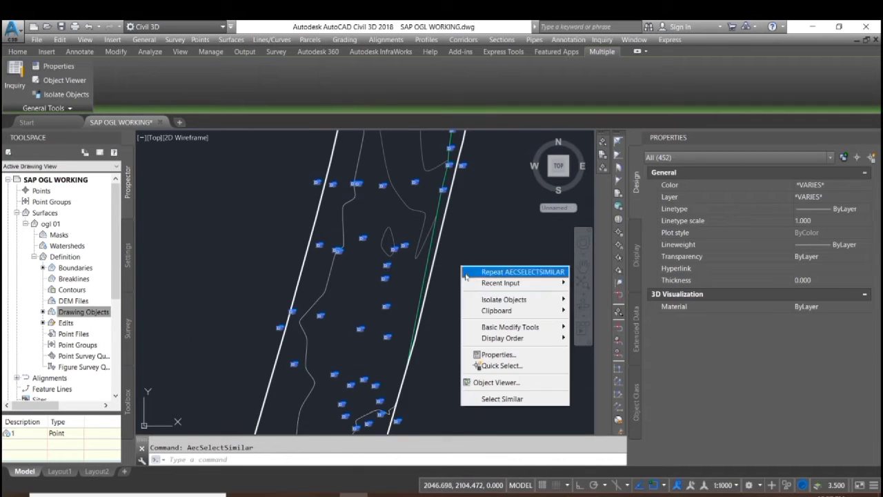
pyautogui.moveTo(503, 302)
pyautogui.click(621, 312)
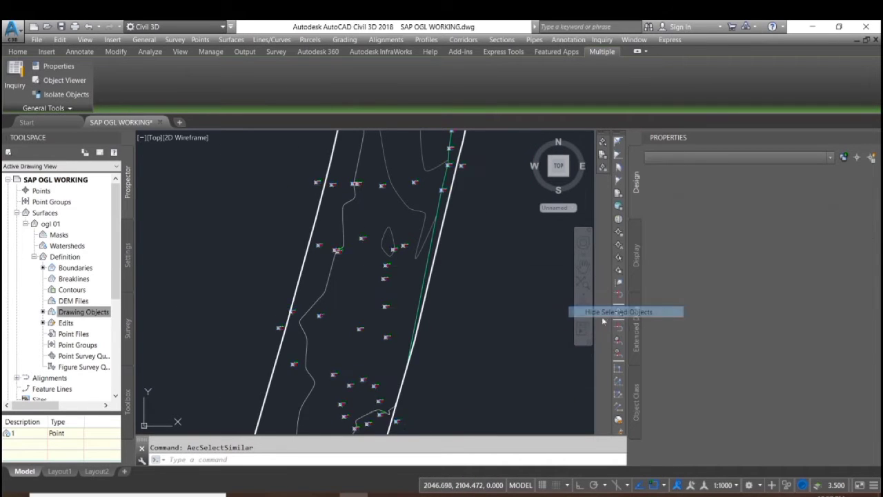
# Examine the contours of surface ogl 01 along the whole strip, both overall and close up
pyautogui.scroll(-4, 441, 281)
pyautogui.scroll(1, 435, 282)
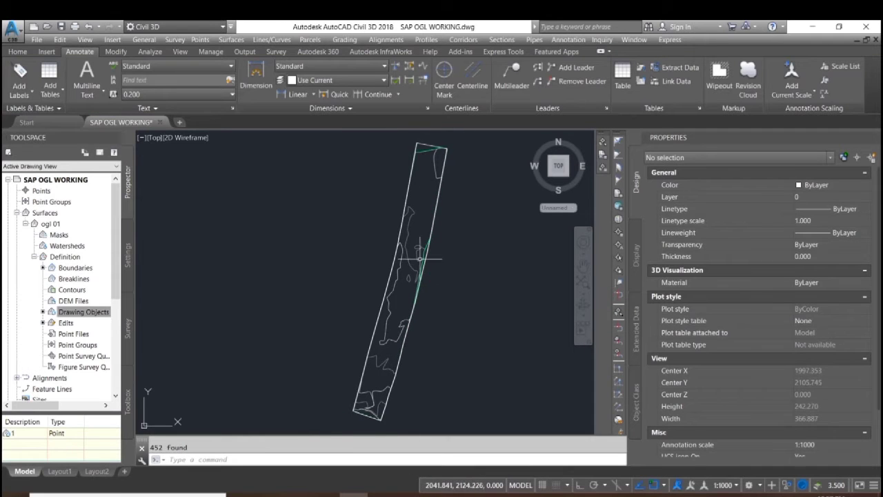
pyautogui.scroll(2, 420, 248)
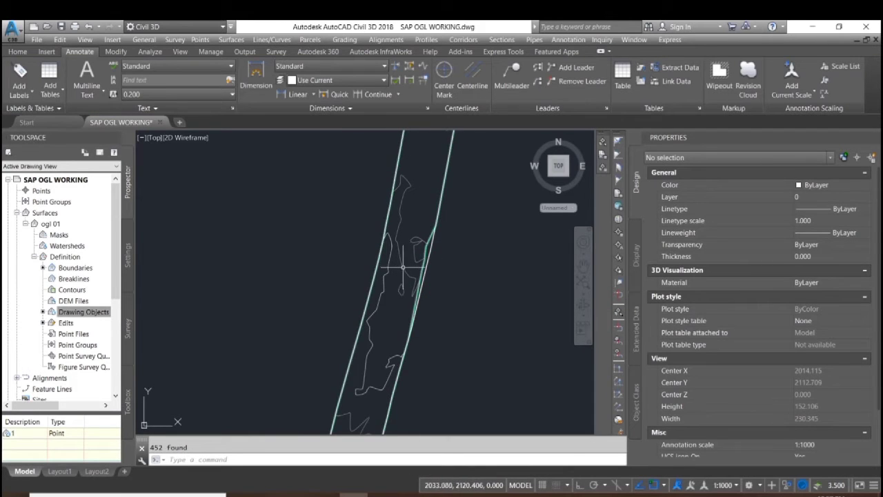
pyautogui.scroll(-2, 408, 266)
pyautogui.scroll(2, 456, 295)
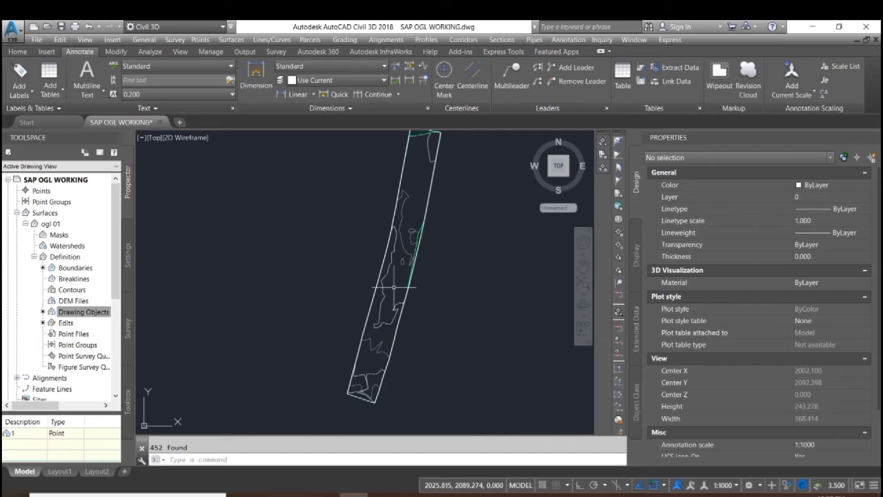
pyautogui.scroll(2, 397, 276)
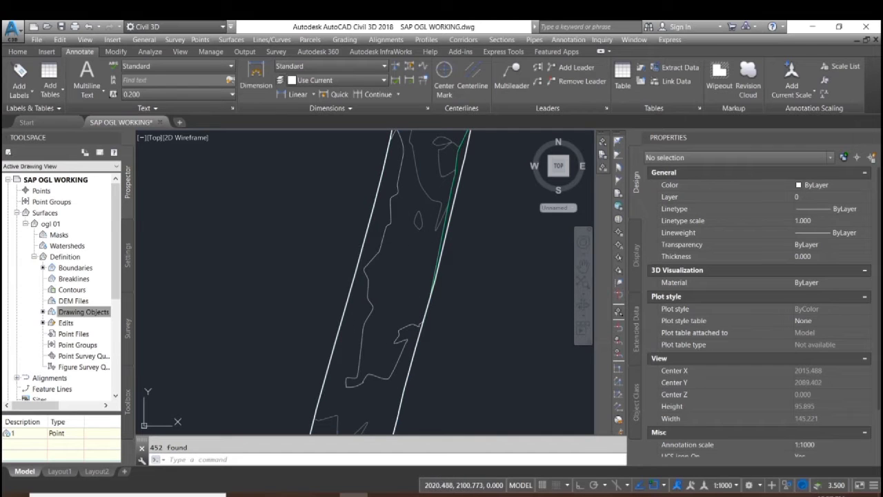
pyautogui.click(381, 245)
pyautogui.scroll(-2, 430, 283)
pyautogui.scroll(-2, 431, 294)
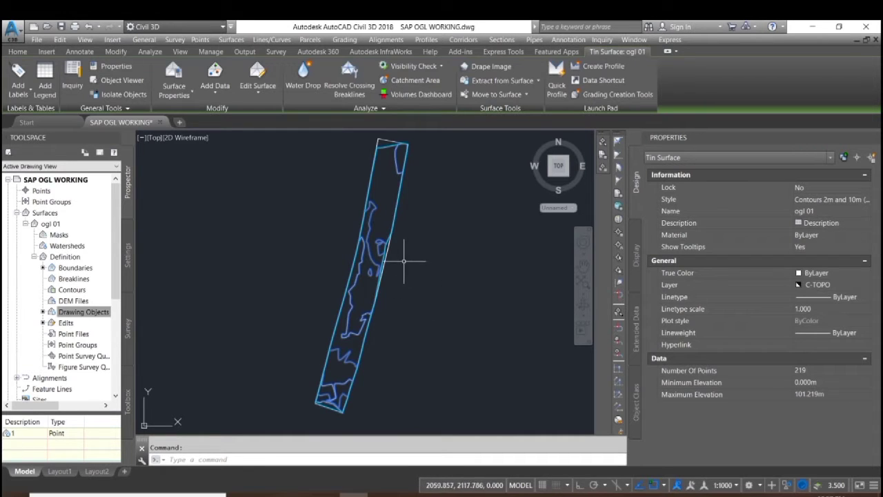
pyautogui.press('Escape')
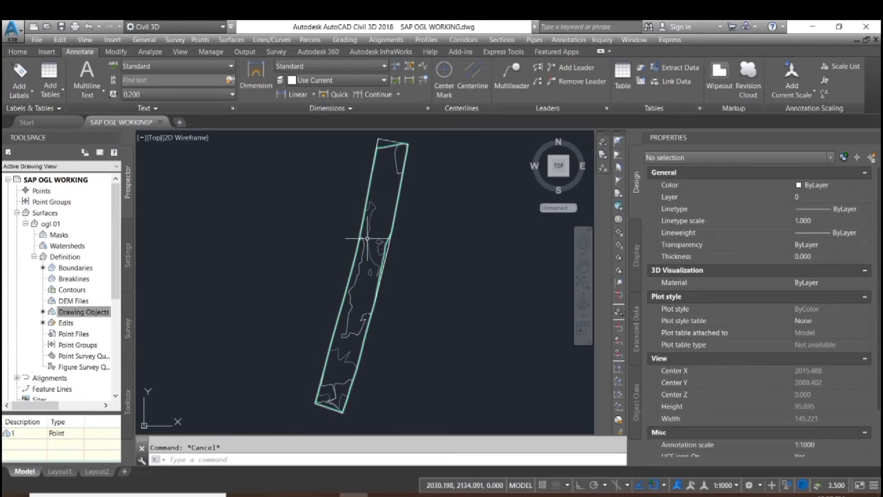
pyautogui.click(369, 229)
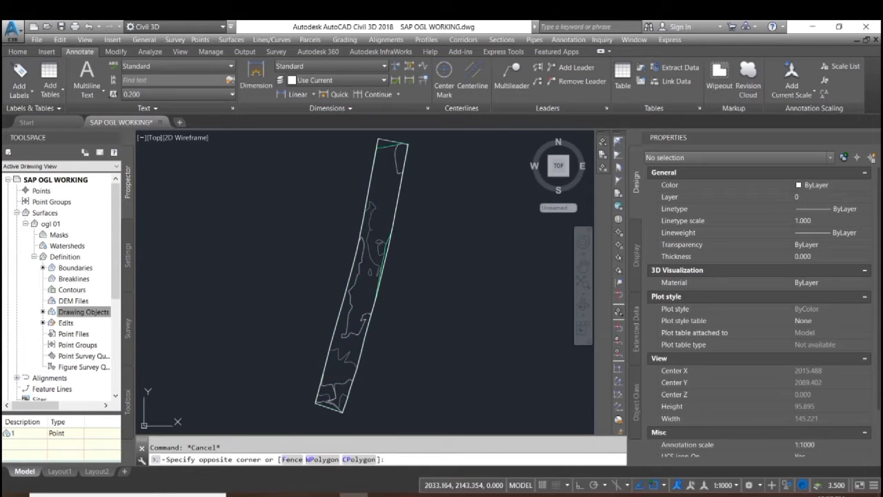
pyautogui.click(369, 228)
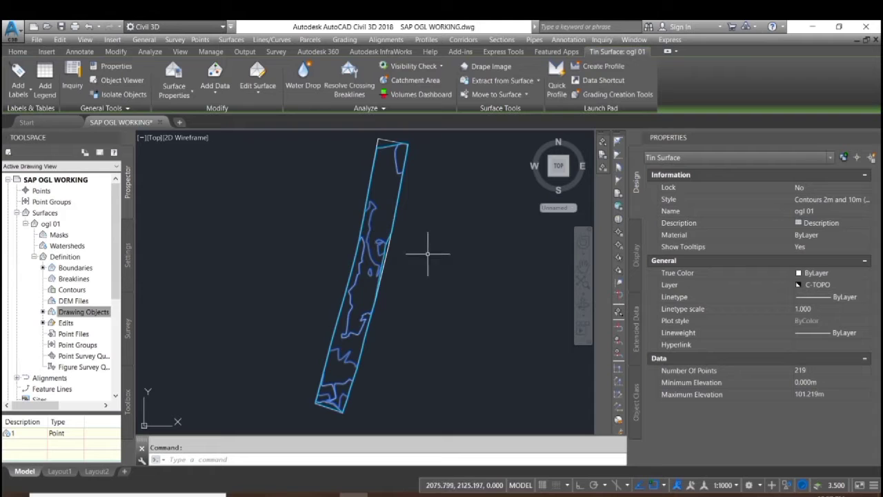
pyautogui.press('Escape')
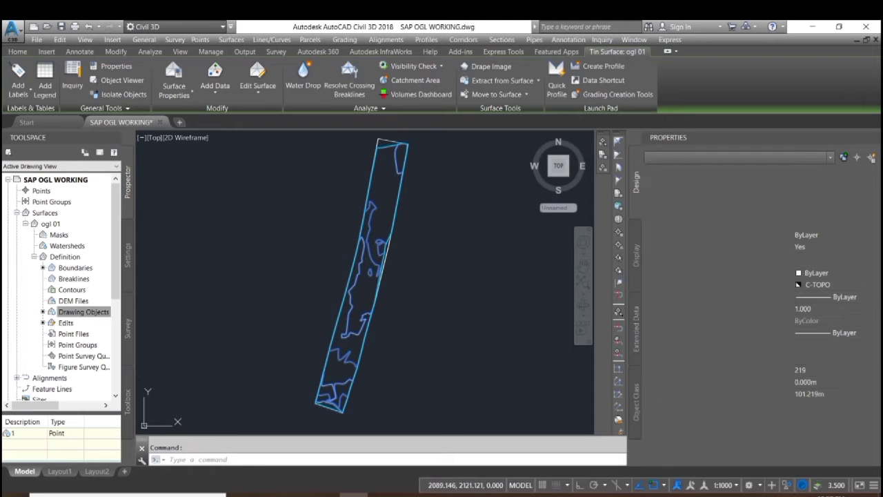
# In ogl 01's surface style, set the Major Contour colour to index 240 for the Plan view direction
pyautogui.click(371, 225)
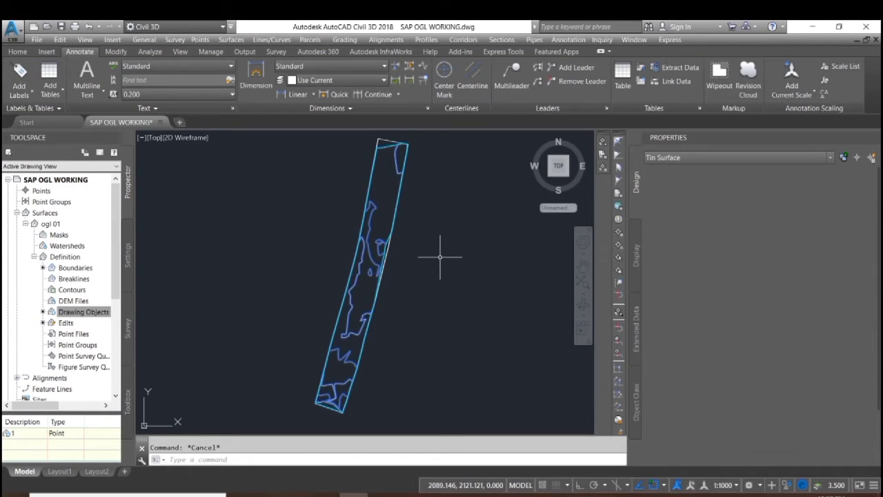
pyautogui.rightClick(444, 219)
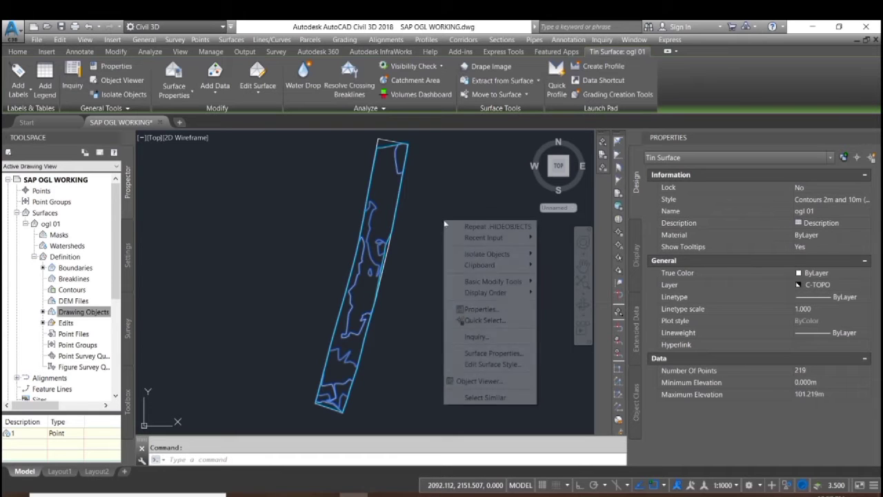
pyautogui.click(497, 365)
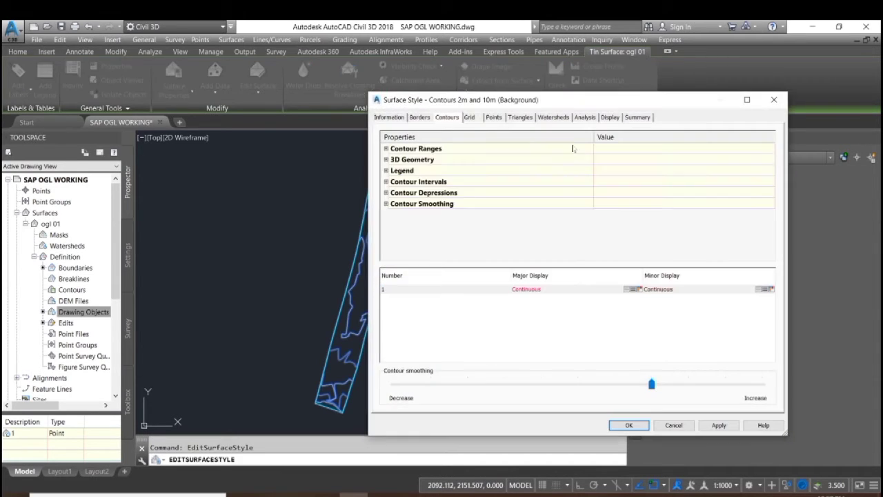
pyautogui.click(611, 118)
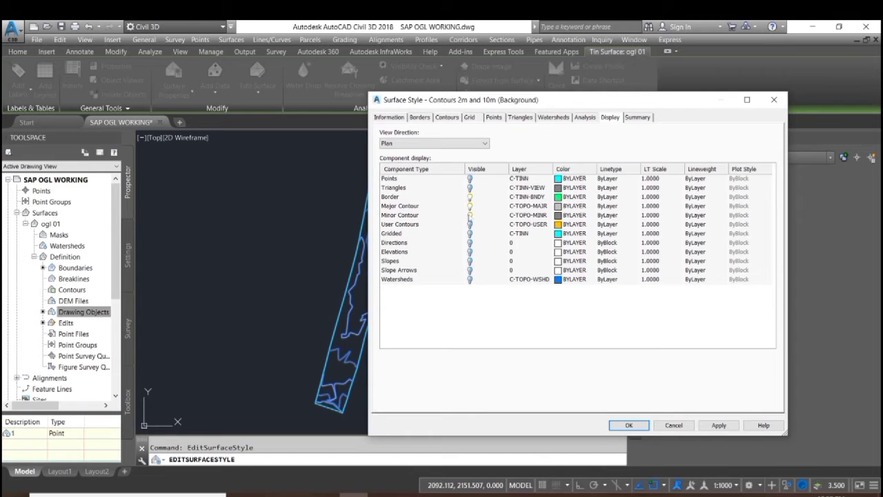
pyautogui.click(558, 205)
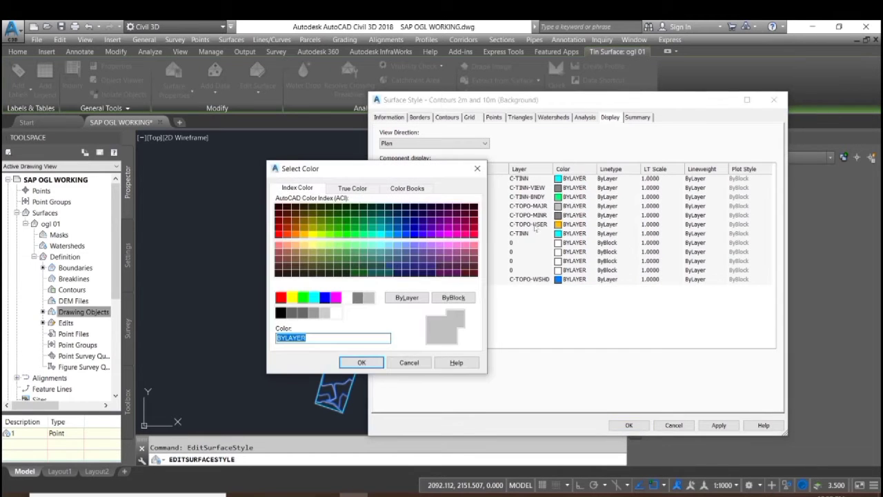
pyautogui.click(473, 234)
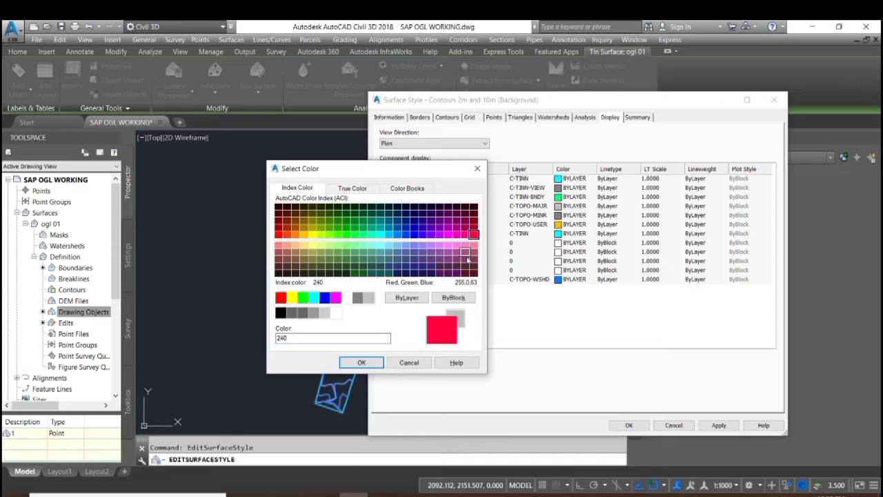
pyautogui.click(362, 363)
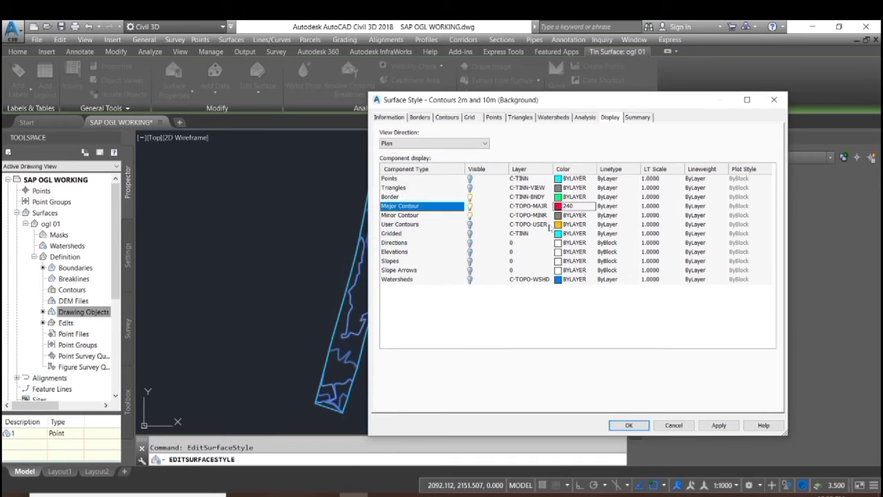
# Set the Minor Contour colour to index 170 and apply the style changes
pyautogui.click(557, 215)
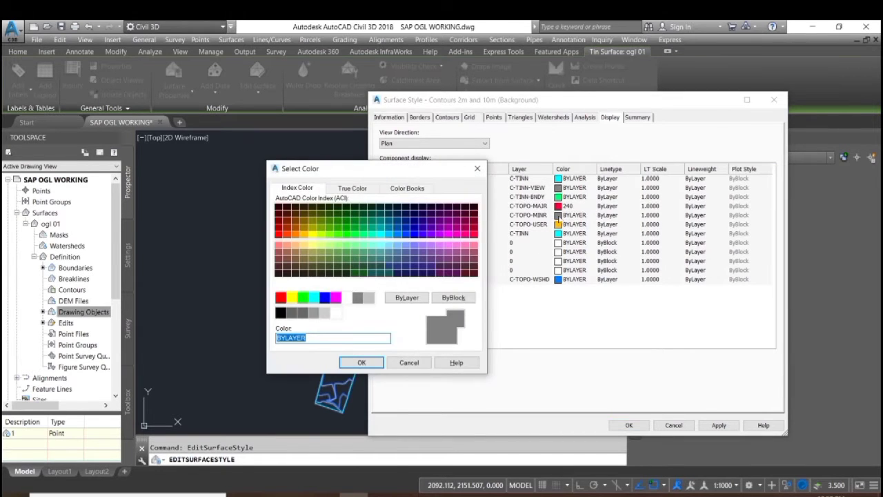
pyautogui.click(414, 235)
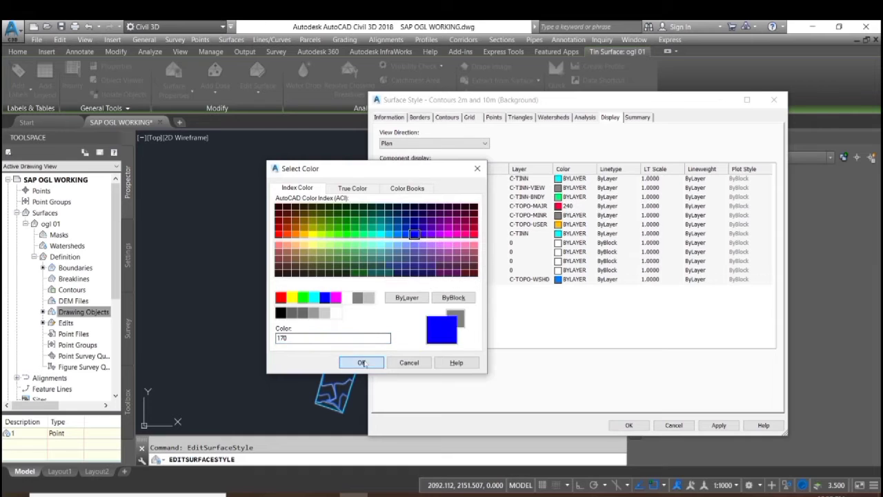
pyautogui.click(362, 362)
pyautogui.click(720, 425)
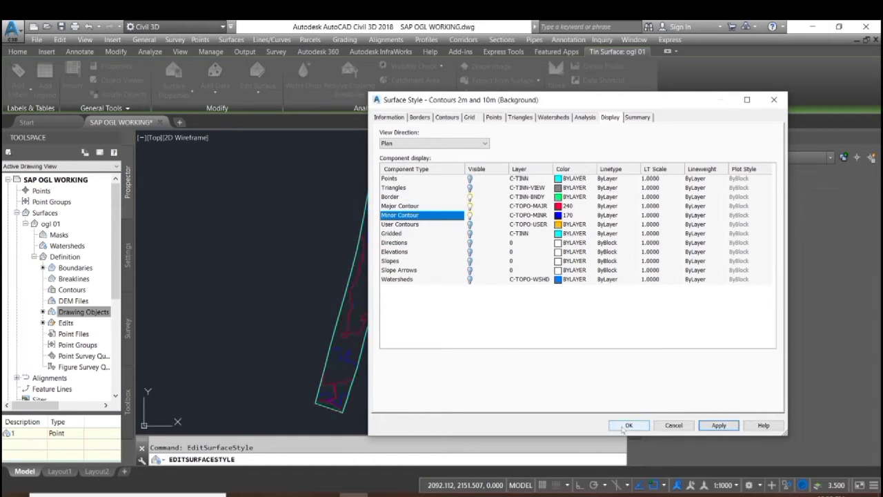
# Set the contour intervals to 0.200 m minor and 0.600 m major, then apply and accept the surface style
pyautogui.click(454, 118)
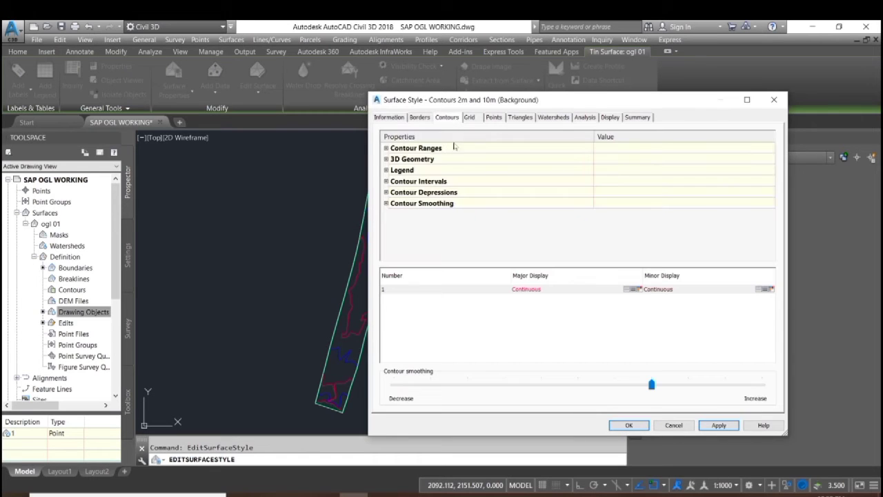
pyautogui.click(386, 181)
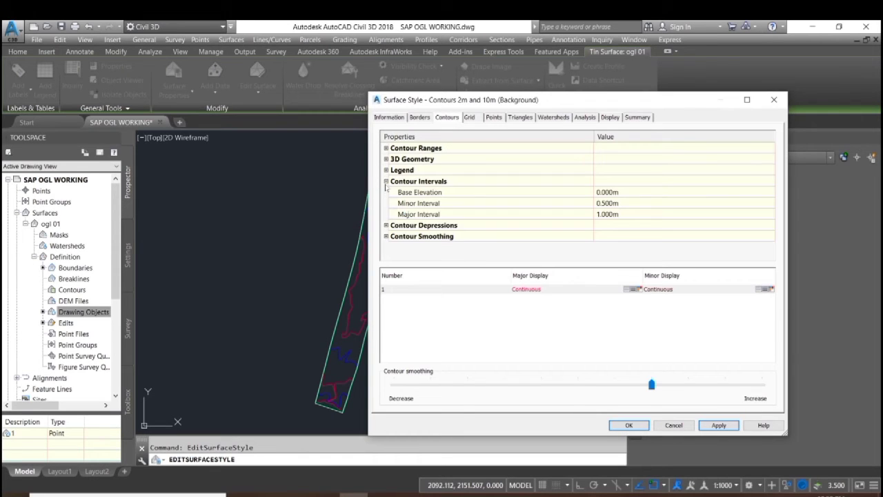
pyautogui.click(625, 203)
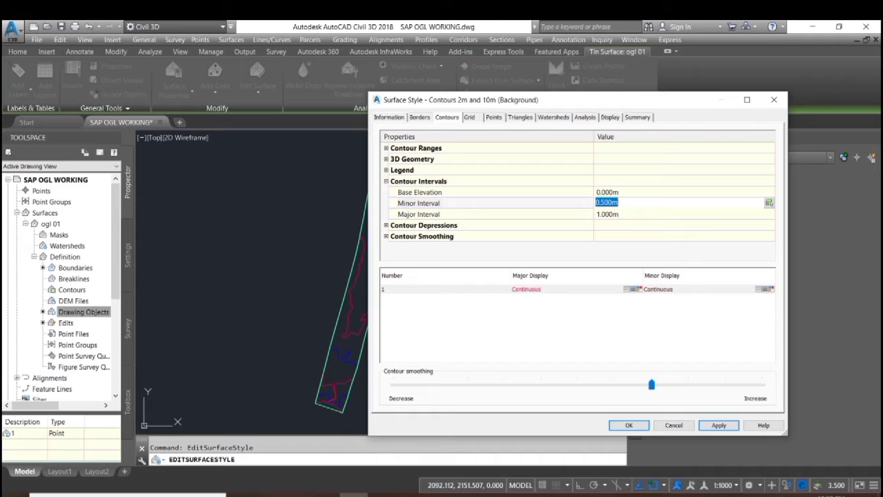
pyautogui.click(633, 216)
pyautogui.press('Return')
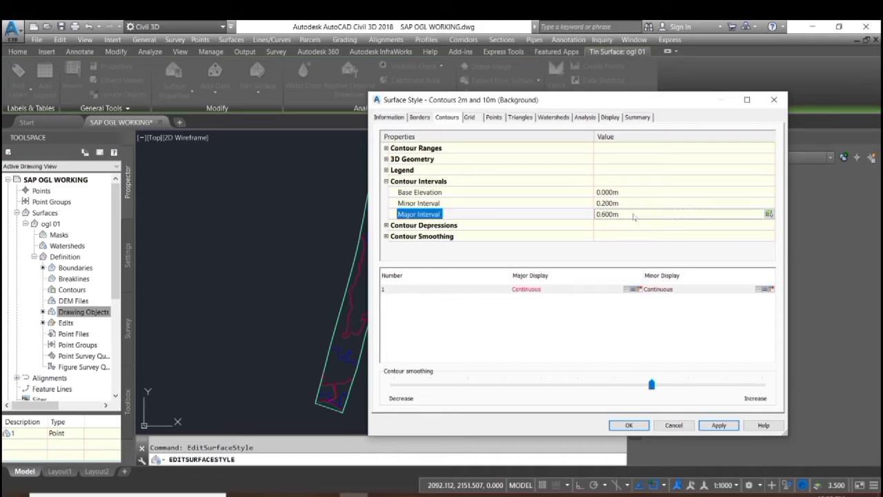
pyautogui.click(724, 428)
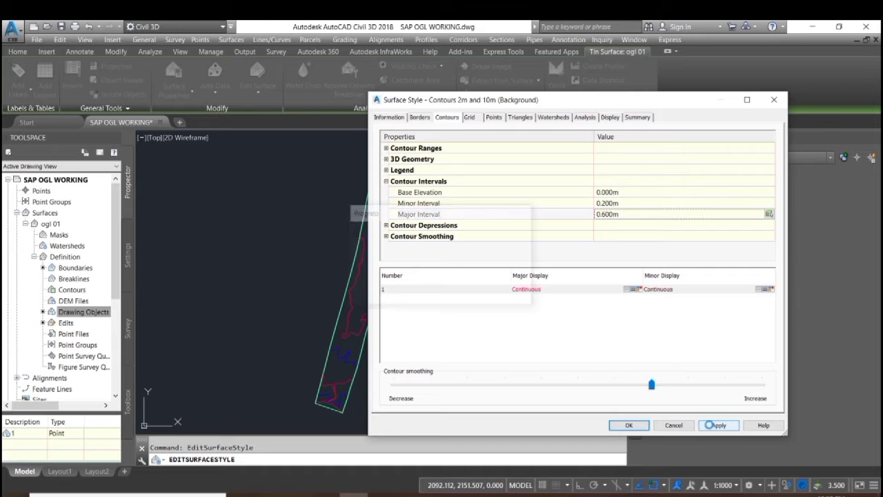
pyautogui.click(628, 424)
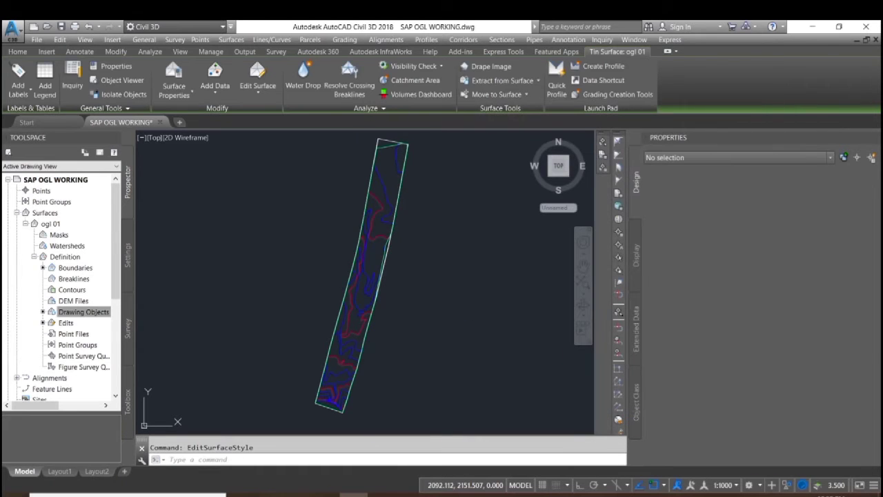
# Start single contour labelling on surface ogl 01 and label the 98.00, 98.20 and 98.40 contours in the strip's northern part
pyautogui.moveTo(447, 261)
pyautogui.mouseDown(button='middle')
pyautogui.moveTo(457, 269)
pyautogui.moveTo(464, 258)
pyautogui.moveTo(449, 290)
pyautogui.moveTo(465, 292)
pyautogui.mouseUp(button='middle')
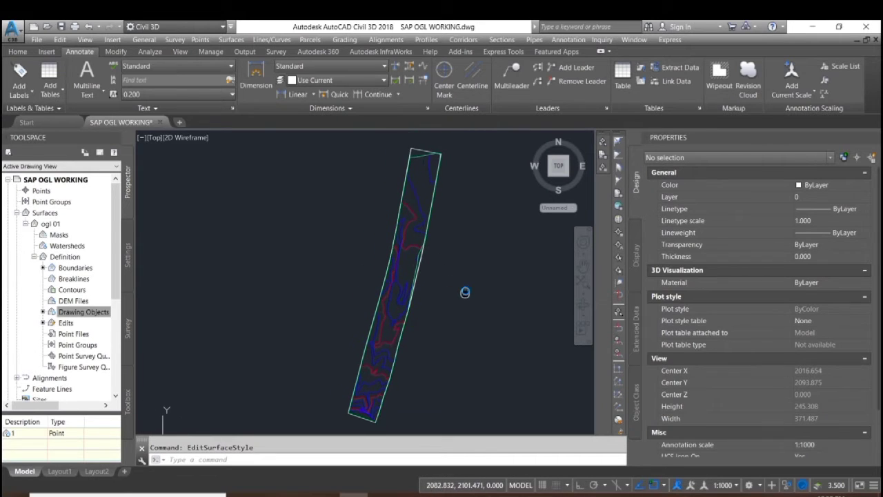
pyautogui.click(419, 197)
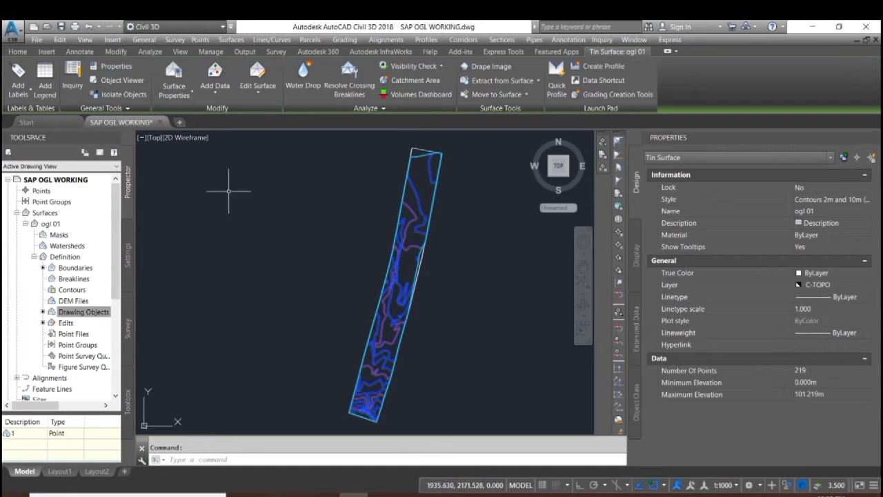
pyautogui.click(21, 97)
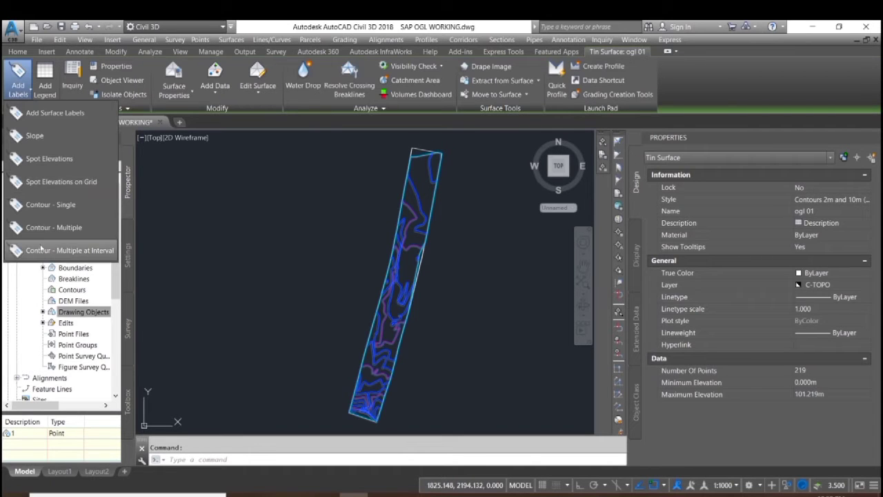
pyautogui.click(41, 208)
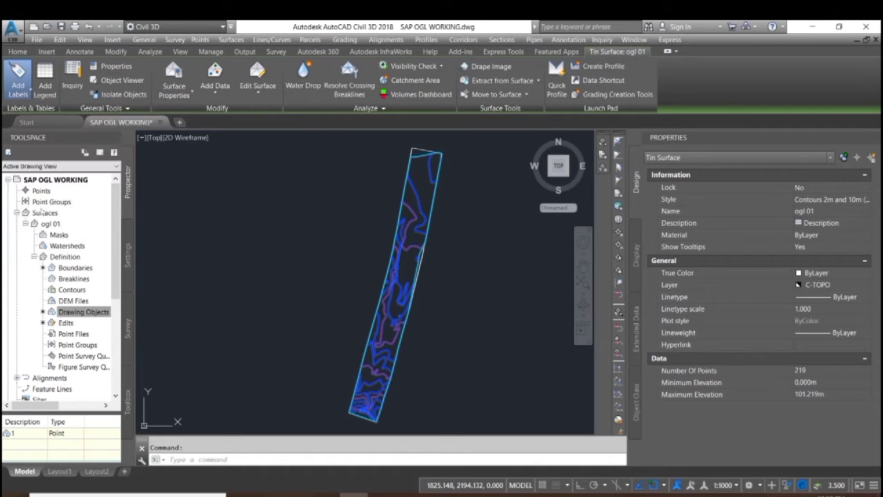
pyautogui.scroll(5, 428, 167)
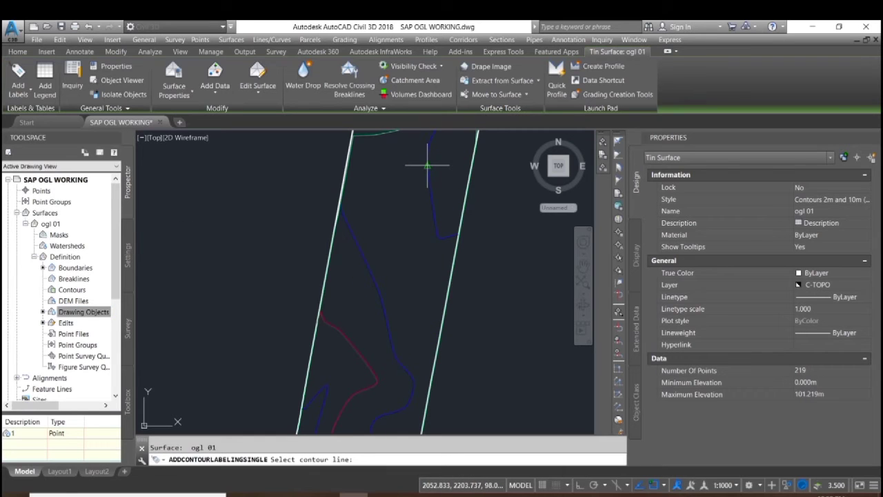
pyautogui.click(428, 166)
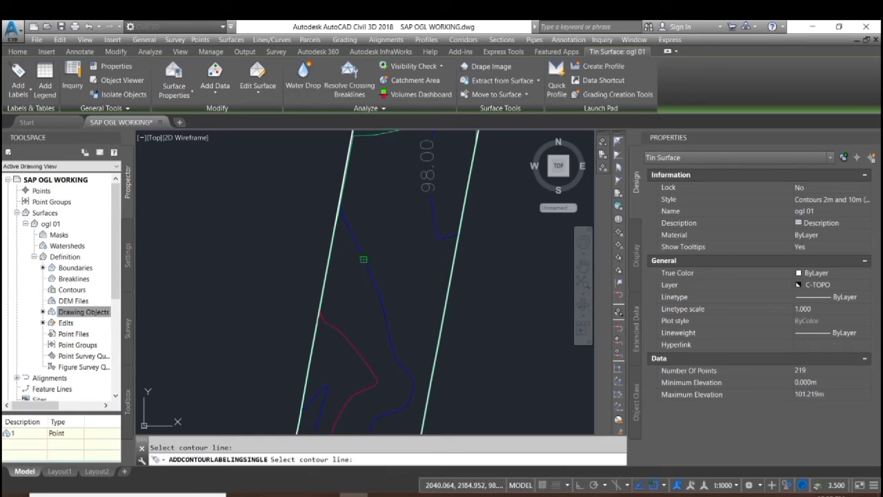
pyautogui.click(364, 258)
pyautogui.moveTo(394, 292); pyautogui.dragTo(404, 203, button='middle')
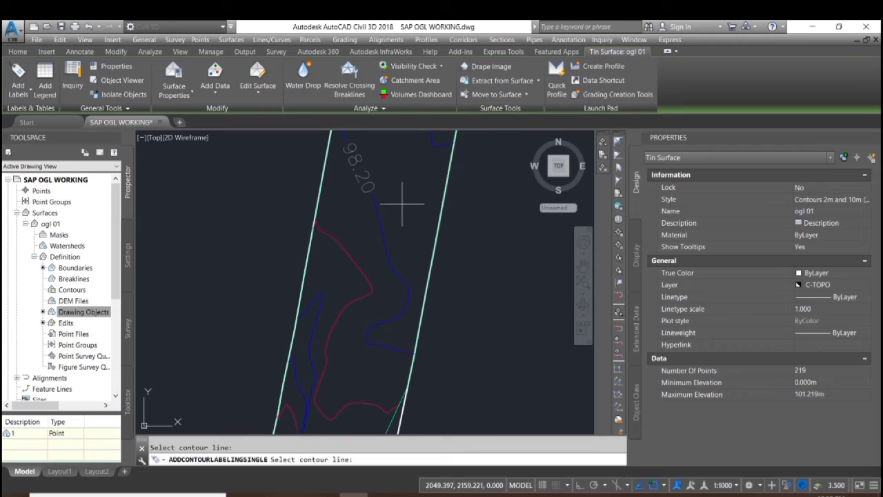
pyautogui.click(400, 273)
pyautogui.click(329, 336)
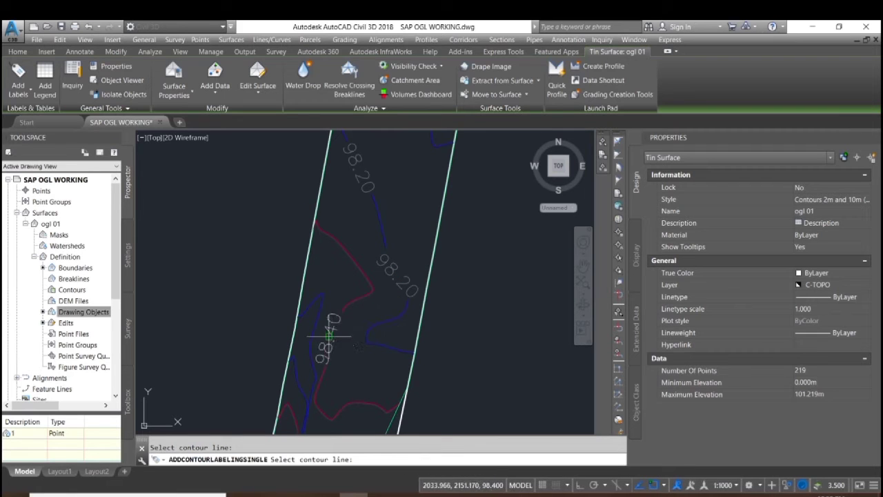
# Label the 98.80 contour beside the west boundary and the narrow 98.60 contour loop near the strip's middle
pyautogui.moveTo(350, 315); pyautogui.dragTo(361, 169, button='middle')
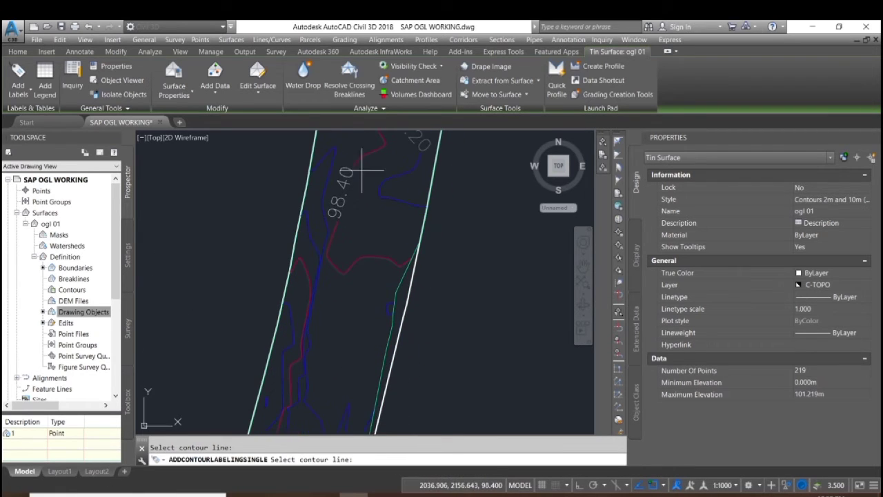
pyautogui.scroll(4, 310, 235)
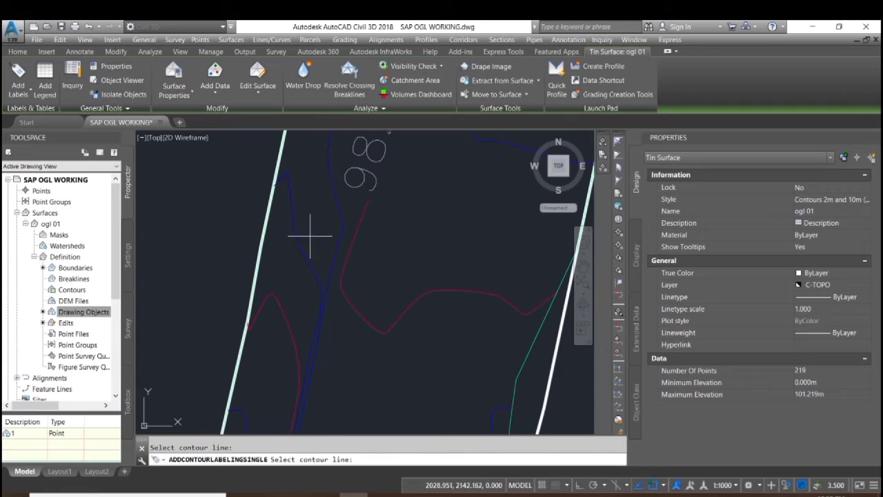
pyautogui.scroll(-3, 303, 235)
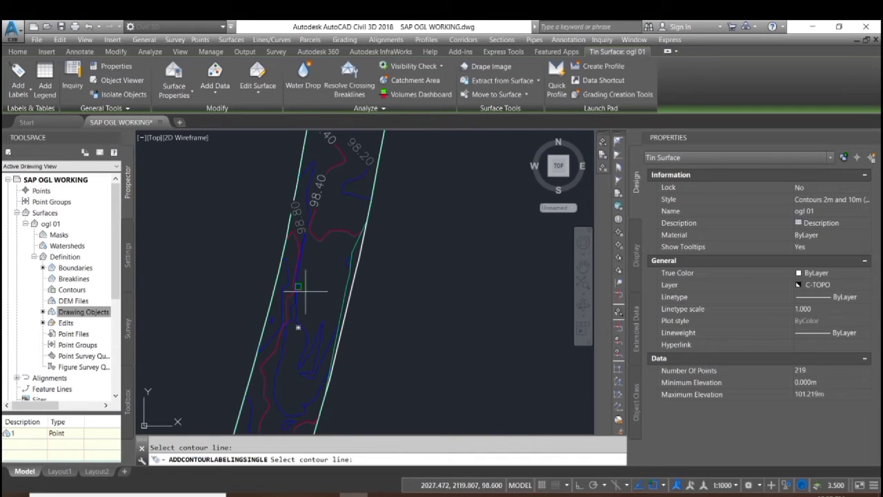
pyautogui.scroll(5, 351, 264)
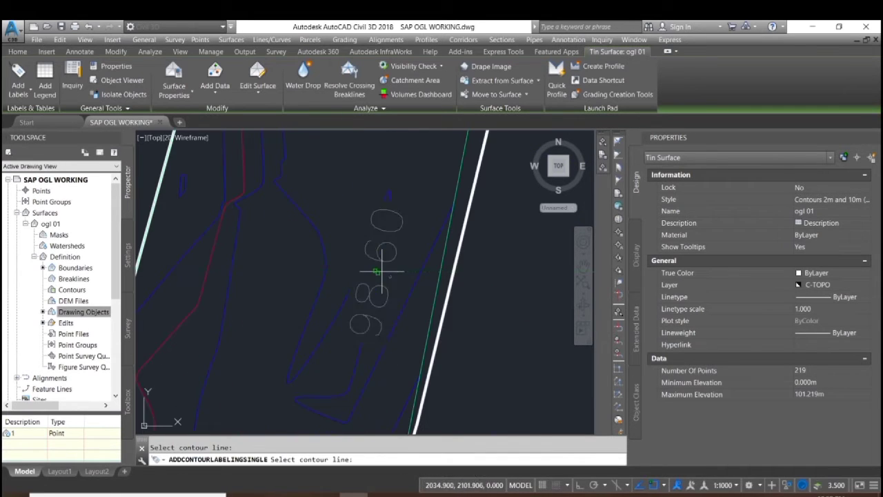
pyautogui.scroll(-4, 330, 244)
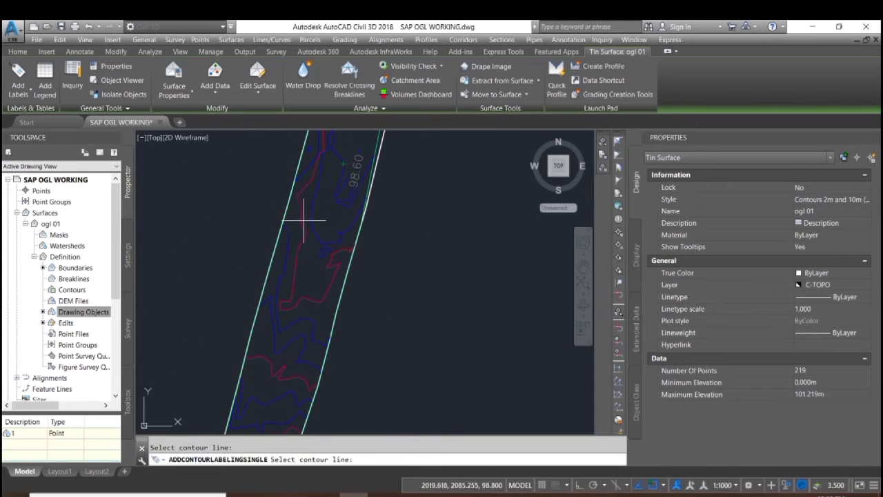
# Label the 99.00 contour at several places along the middle of the strip, plus the 98.80 contour south of the 98.60 loop
pyautogui.click(301, 220)
pyautogui.click(305, 297)
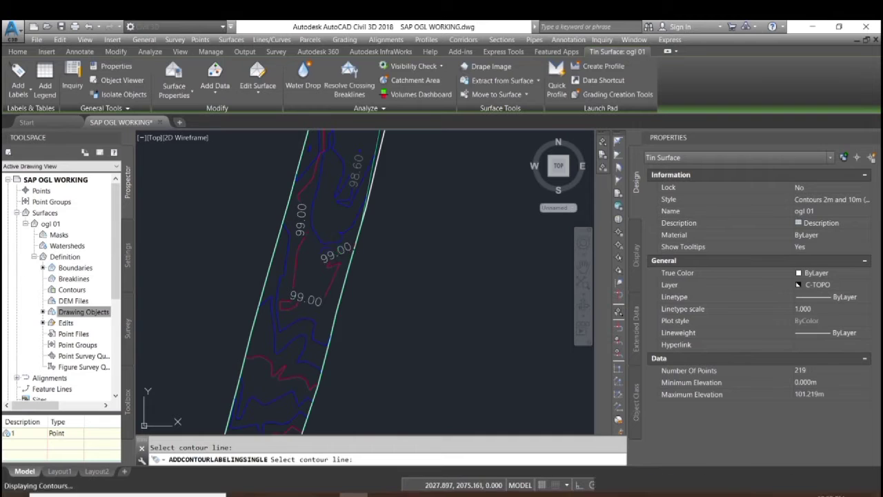
pyautogui.scroll(5, 317, 252)
pyautogui.scroll(-5, 321, 256)
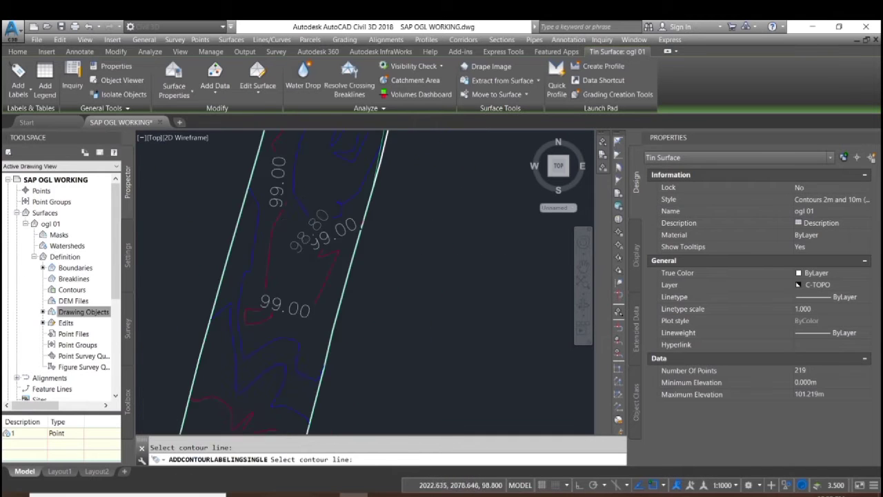
pyautogui.scroll(5, 317, 209)
pyautogui.scroll(-5, 317, 209)
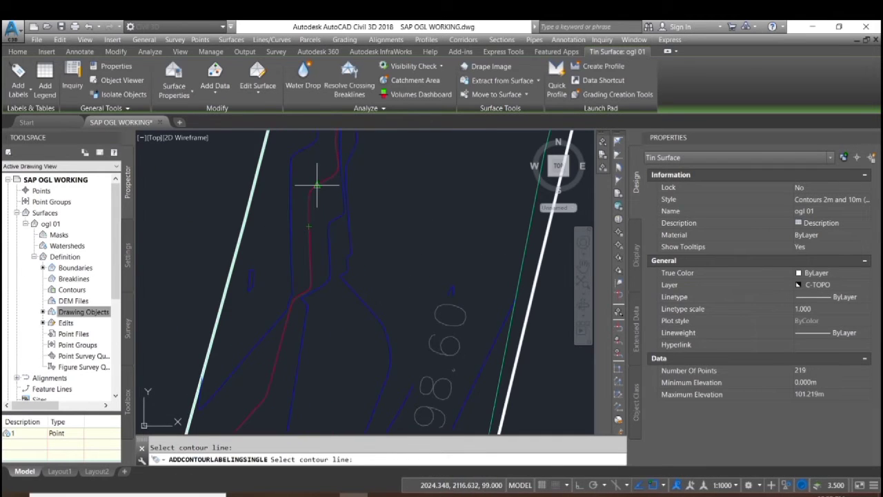
pyautogui.moveTo(315, 207); pyautogui.dragTo(304, 262, button='middle')
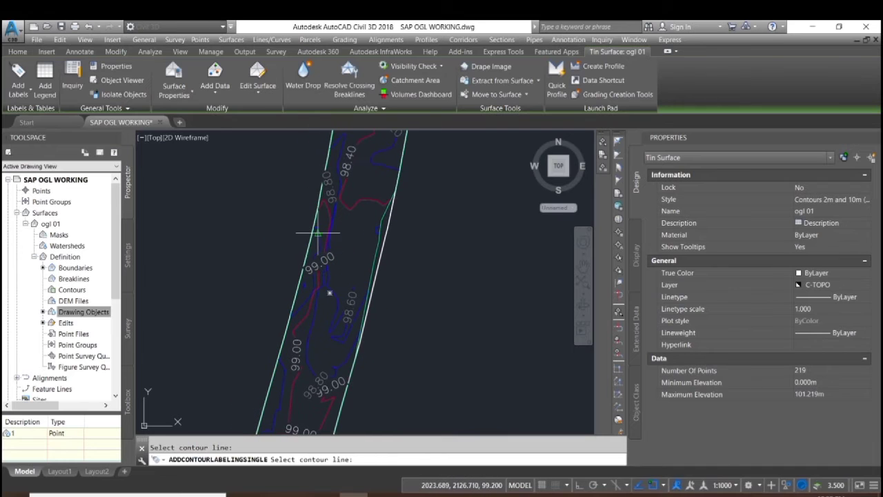
# Label the contours from 99.20 up to 100.20 along the strip's southern part, including 99.60 and 99.80 on both sides
pyautogui.scroll(-5, 321, 270)
pyautogui.scroll(5, 321, 269)
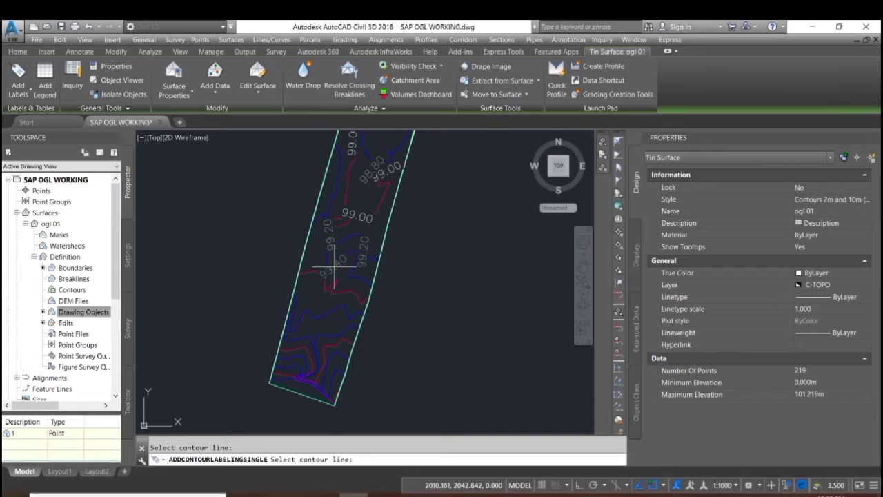
pyautogui.click(308, 271)
pyautogui.click(355, 293)
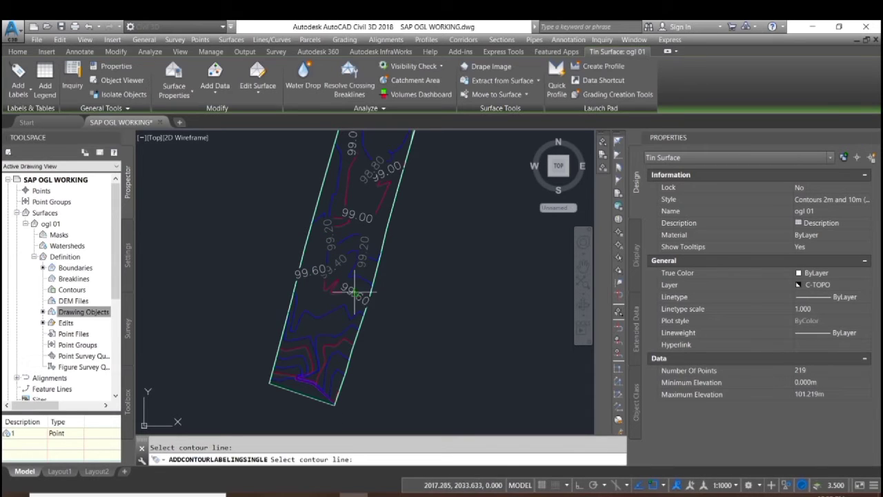
pyautogui.click(338, 307)
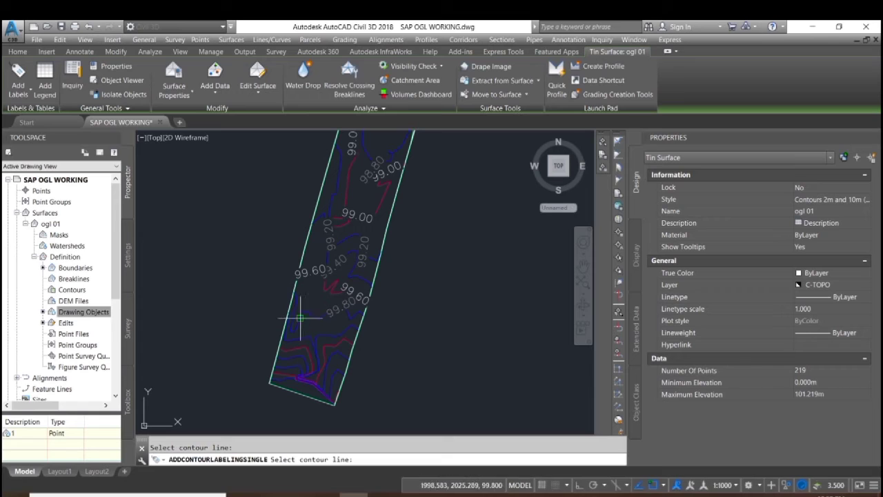
pyautogui.click(337, 341)
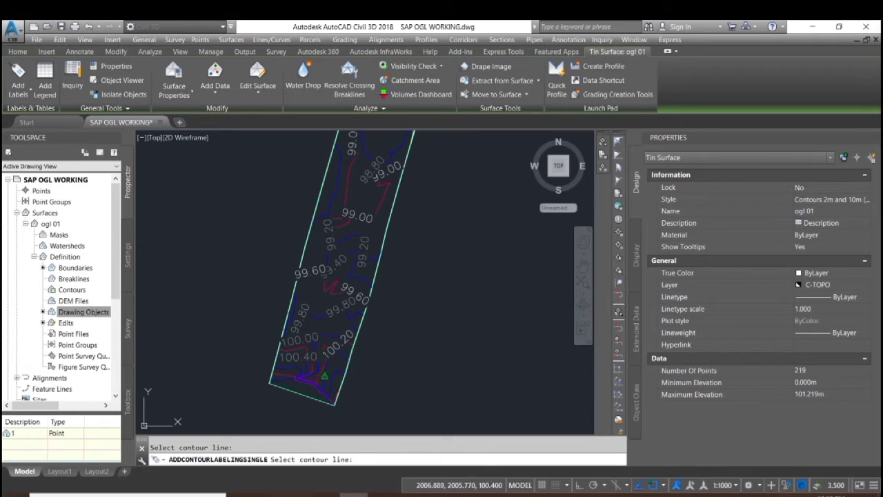
# Label the 100.40, 100.80 and 101.00 contours at the strip's south end
pyautogui.click(323, 376)
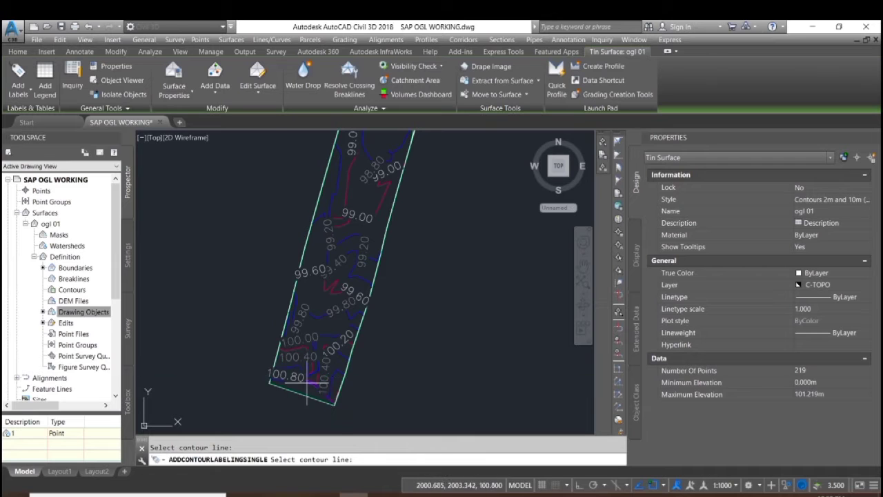
pyautogui.scroll(3, 307, 387)
pyautogui.click(308, 358)
pyautogui.scroll(-3, 317, 348)
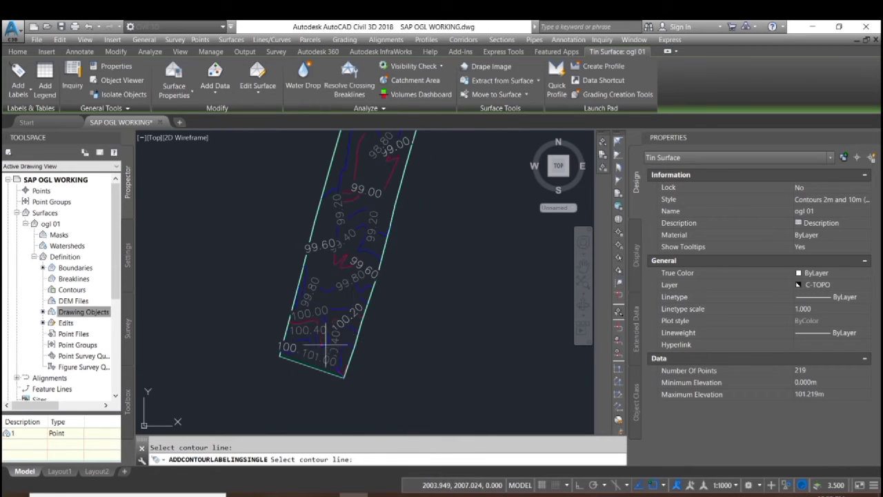
# Label the 98.80 contour west of the 98.60 loop and end the contour labelling
pyautogui.moveTo(423, 249); pyautogui.dragTo(406, 324, button='middle')
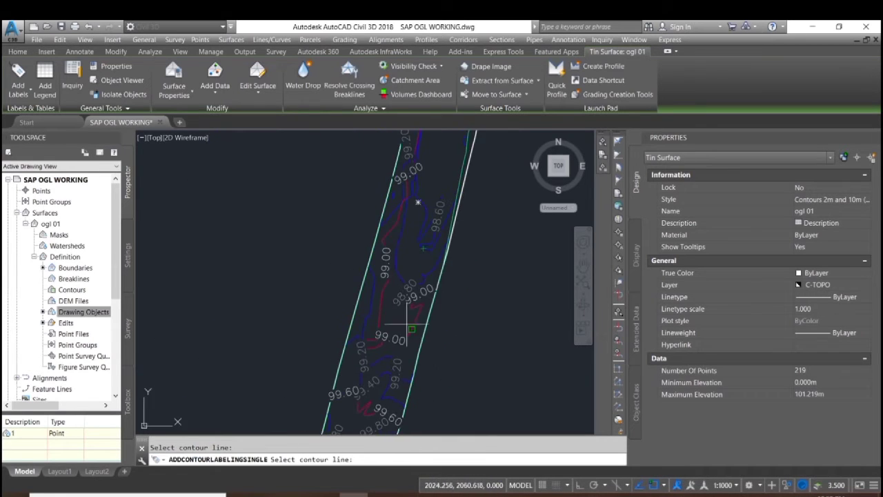
pyautogui.moveTo(430, 278)
pyautogui.mouseDown(button='middle')
pyautogui.moveTo(442, 316)
pyautogui.moveTo(424, 302)
pyautogui.mouseUp(button='middle')
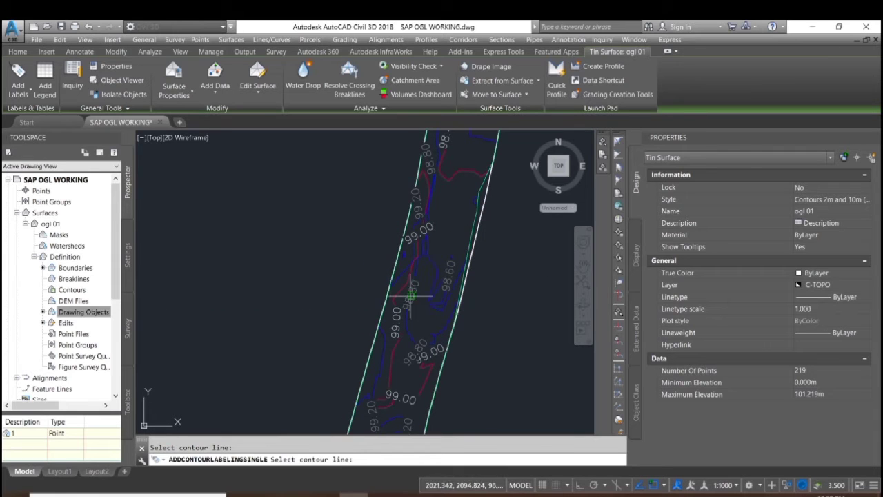
pyautogui.press('Escape')
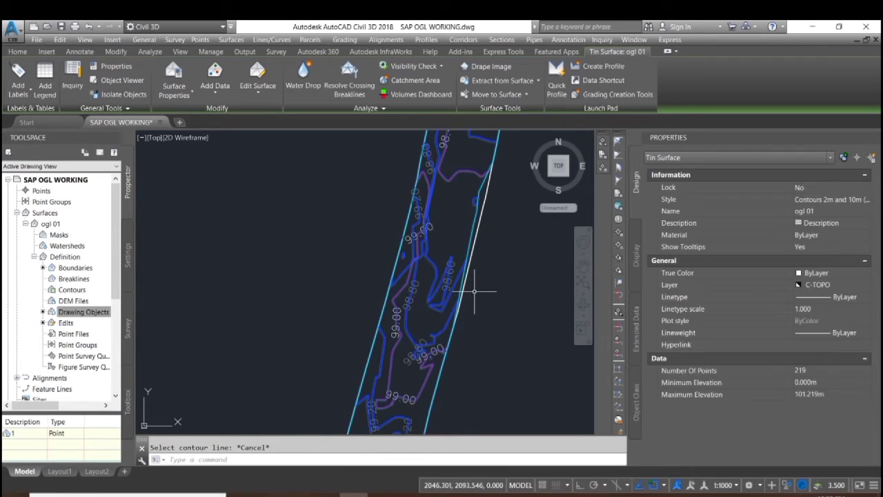
pyautogui.press('Escape')
# Select the 98.60 label's contour label group and open its major label style, Existing Major Labels, for editing
pyautogui.scroll(3, 451, 263)
pyautogui.click(450, 263)
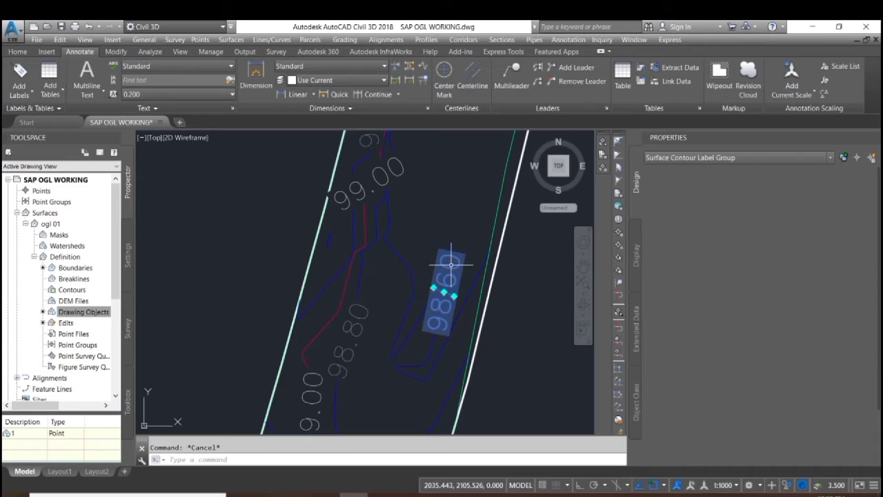
pyautogui.scroll(-4, 416, 232)
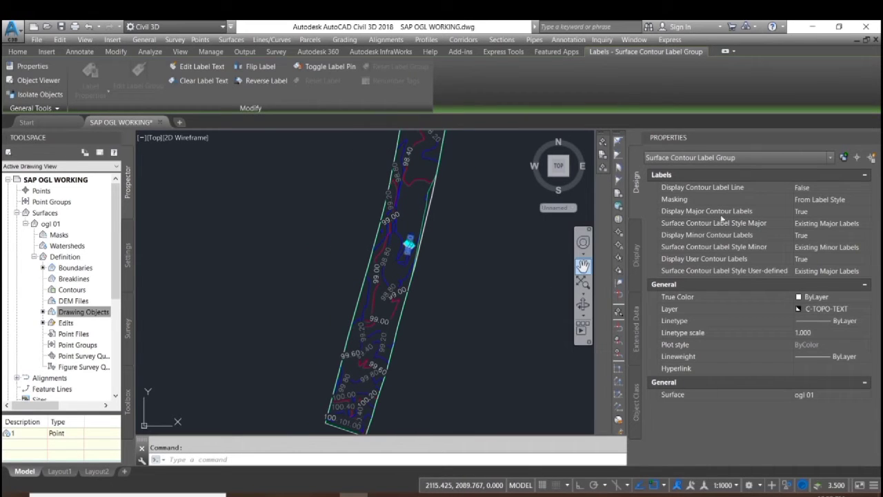
pyautogui.click(832, 226)
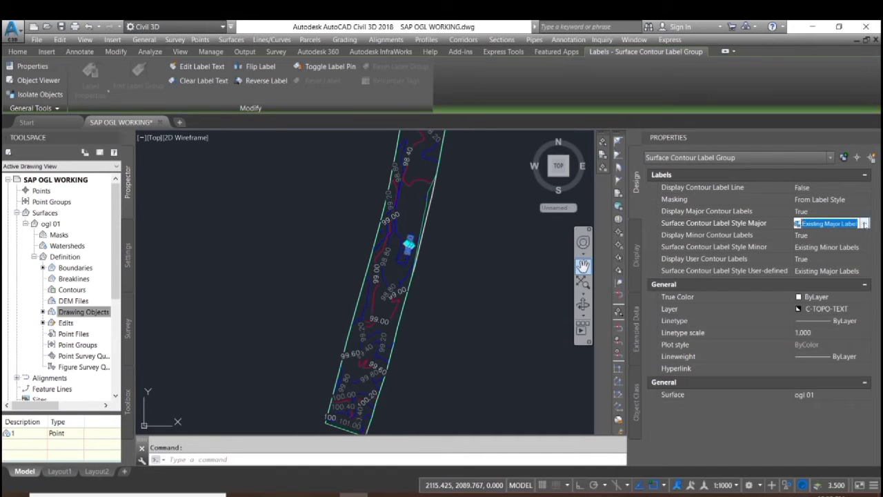
pyautogui.click(865, 223)
pyautogui.click(822, 297)
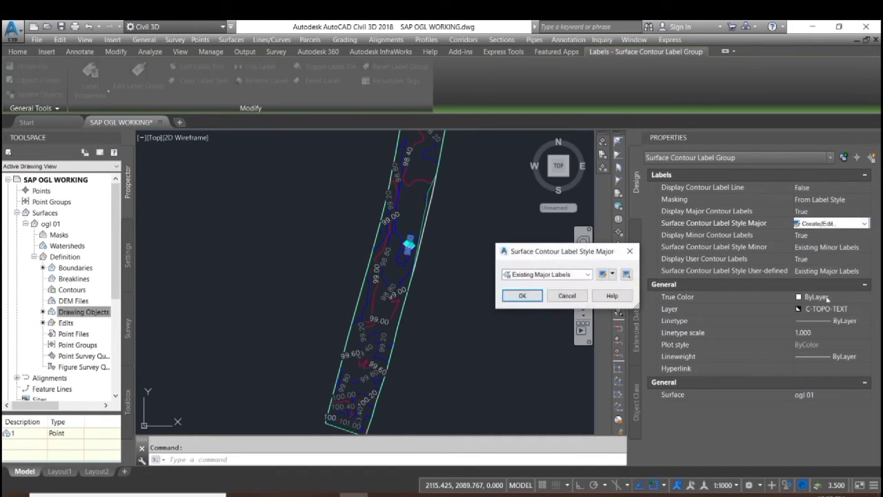
pyautogui.click(603, 275)
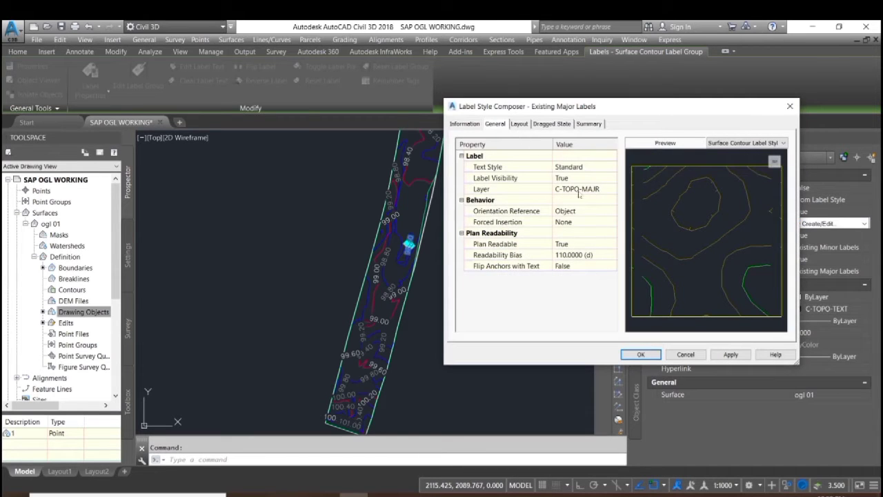
# Format the Surface Elevation text contents of the Existing Major Labels style in bold Calibri and accept the contents
pyautogui.click(520, 124)
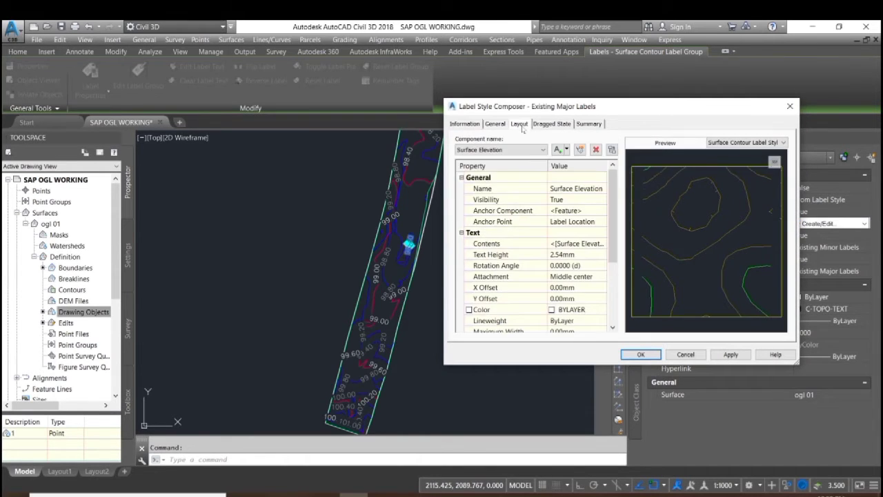
pyautogui.click(575, 245)
pyautogui.click(602, 243)
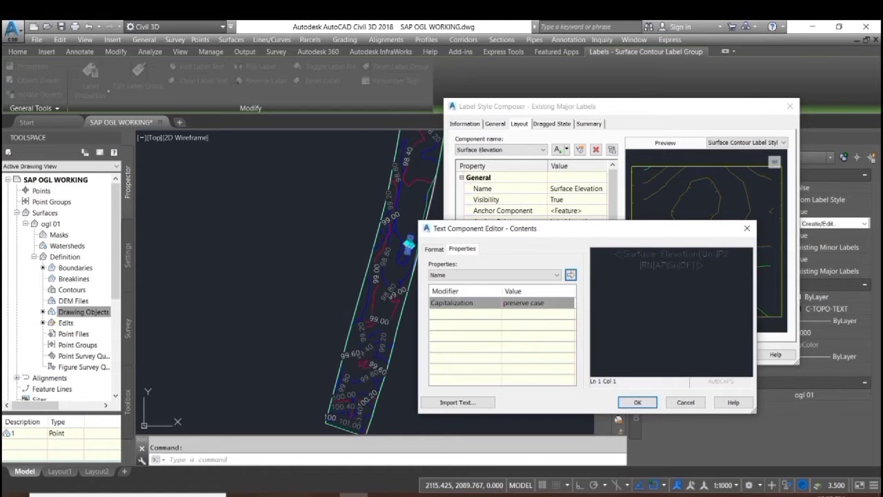
pyautogui.hotkey('ctrl', 'a')
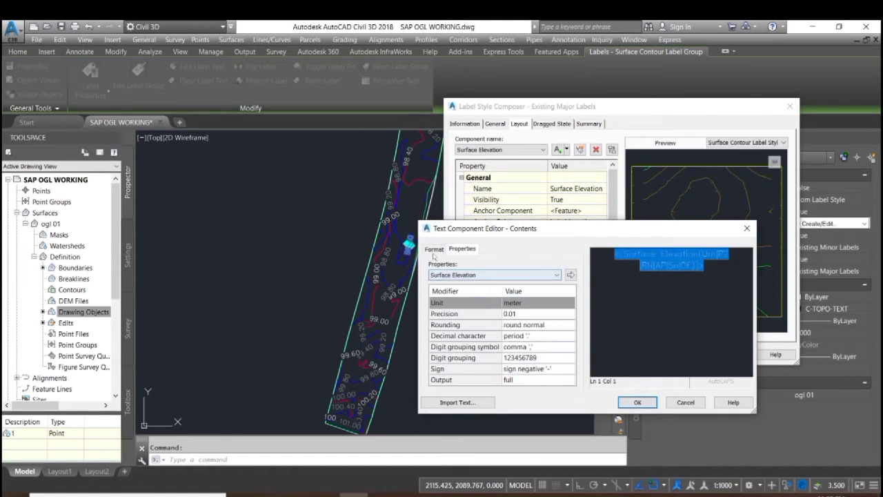
pyautogui.click(434, 249)
pyautogui.click(467, 321)
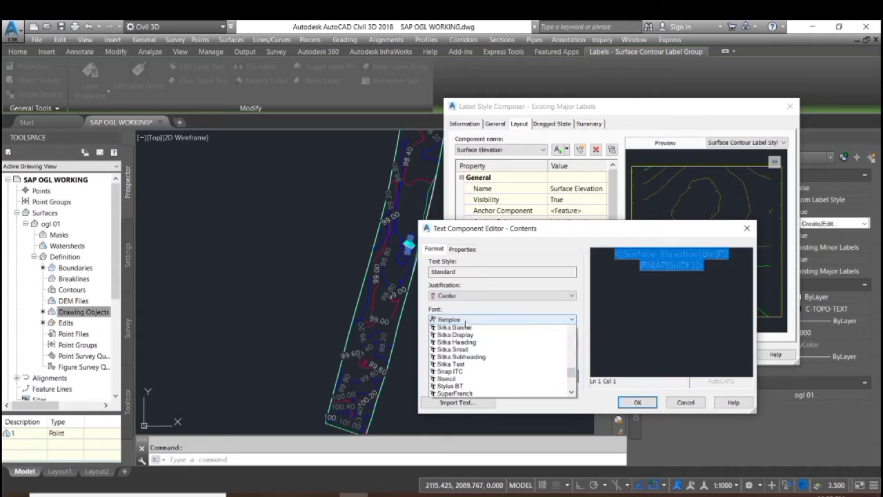
pyautogui.press('c')
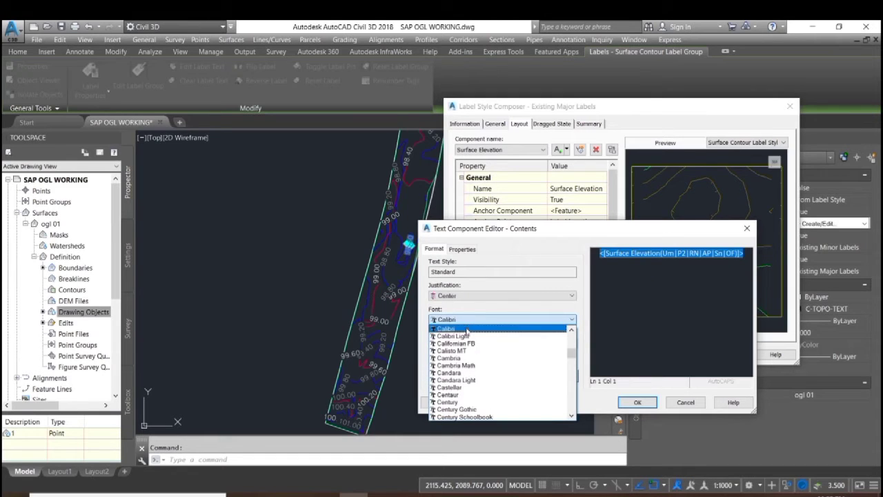
pyautogui.click(466, 330)
pyautogui.click(435, 375)
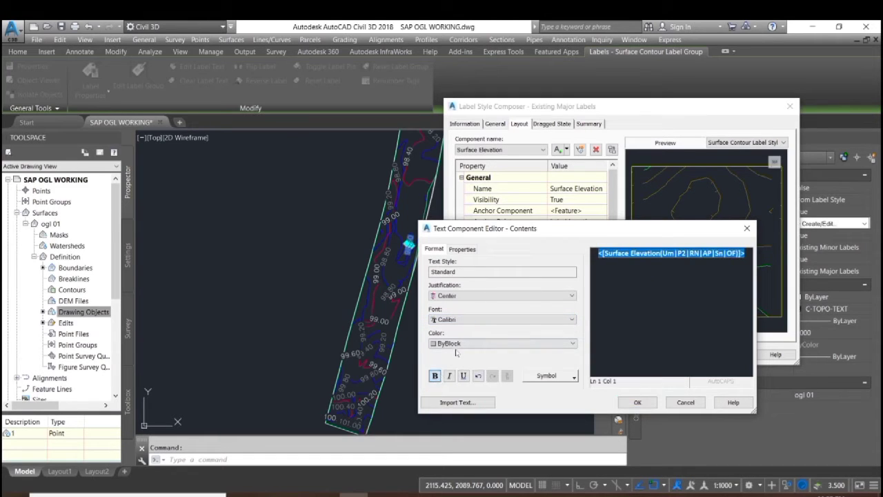
pyautogui.click(453, 251)
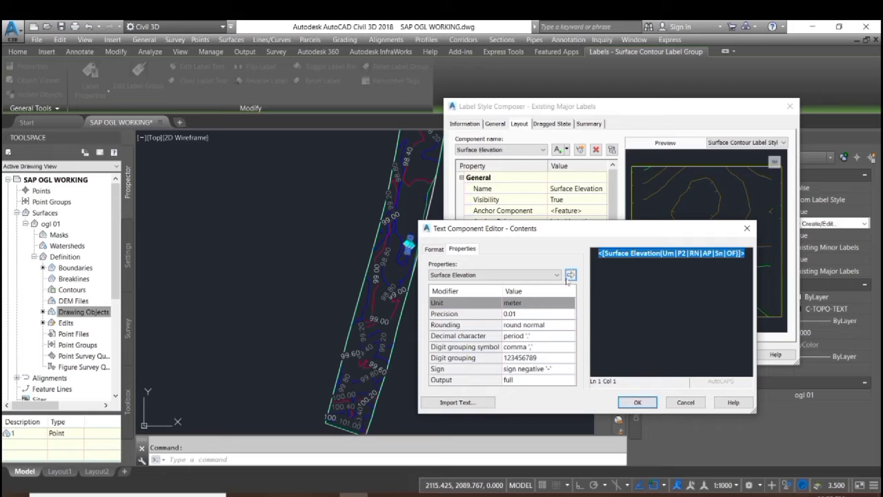
pyautogui.click(570, 275)
pyautogui.click(637, 403)
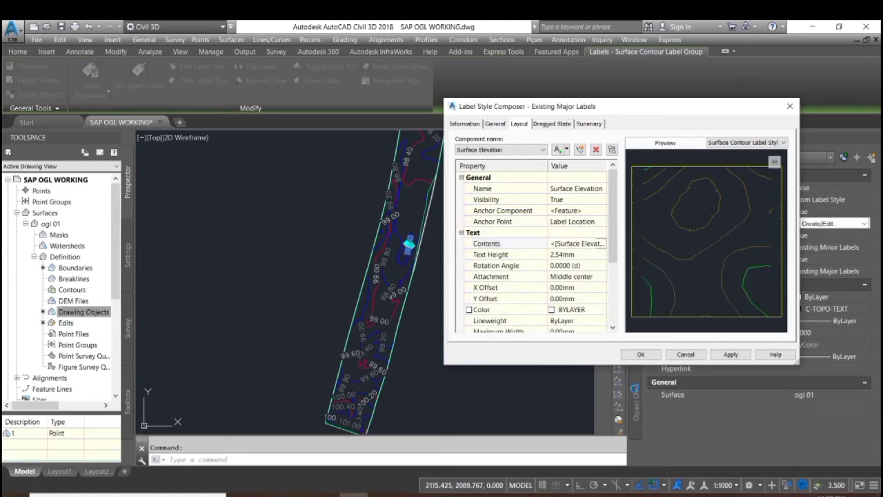
# Set the major label text height to 0.7 mm and save the style for the label group
pyautogui.click(577, 255)
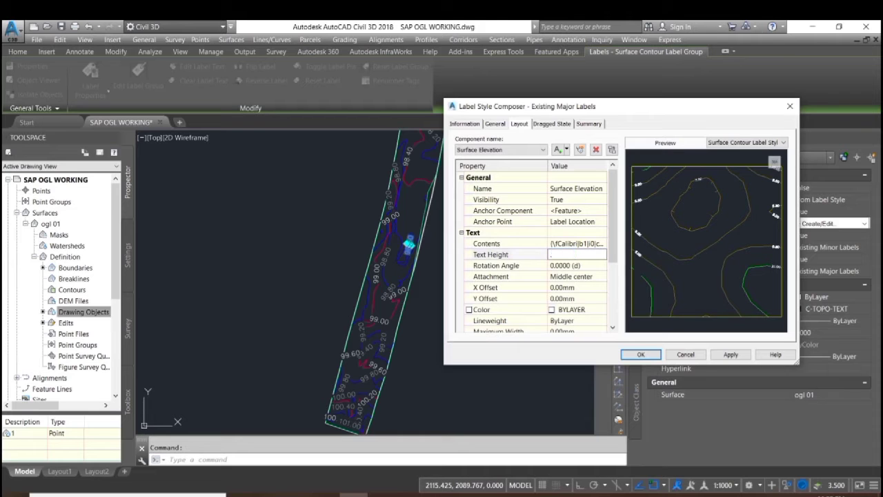
pyautogui.click(733, 355)
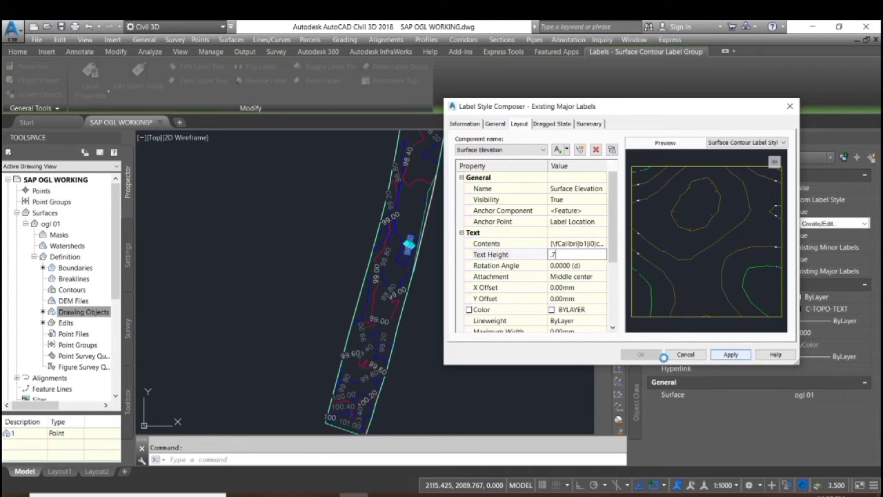
pyautogui.click(637, 355)
pyautogui.click(536, 295)
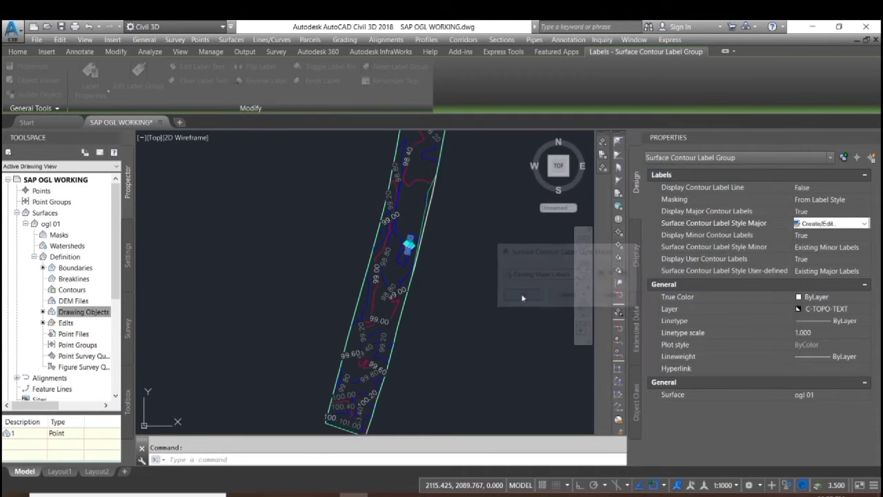
# Select the contour label group of the 99.20 label just north of the resized 99.00 label
pyautogui.scroll(4, 391, 222)
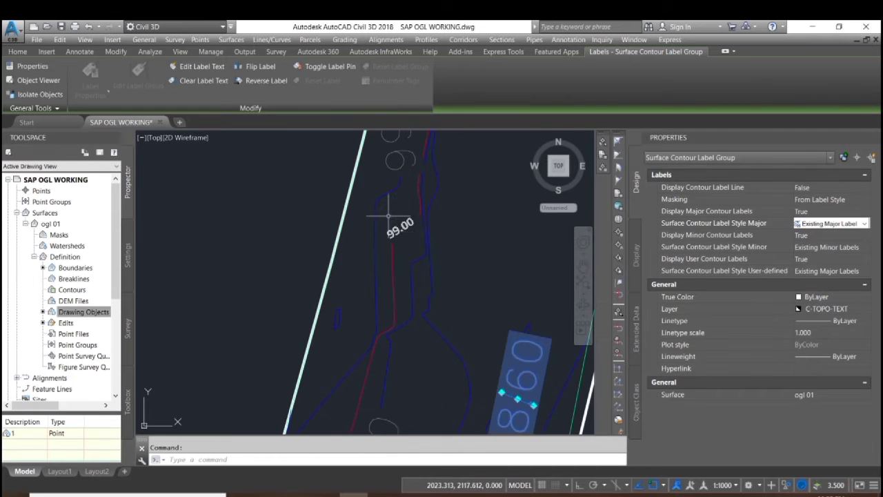
pyautogui.scroll(2, 394, 207)
pyautogui.scroll(-1, 424, 256)
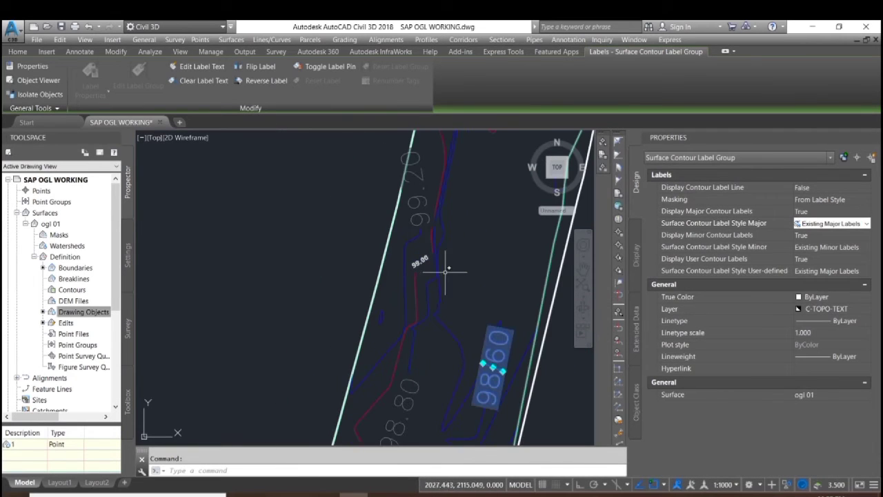
pyautogui.moveTo(471, 272); pyautogui.dragTo(443, 261, button='middle')
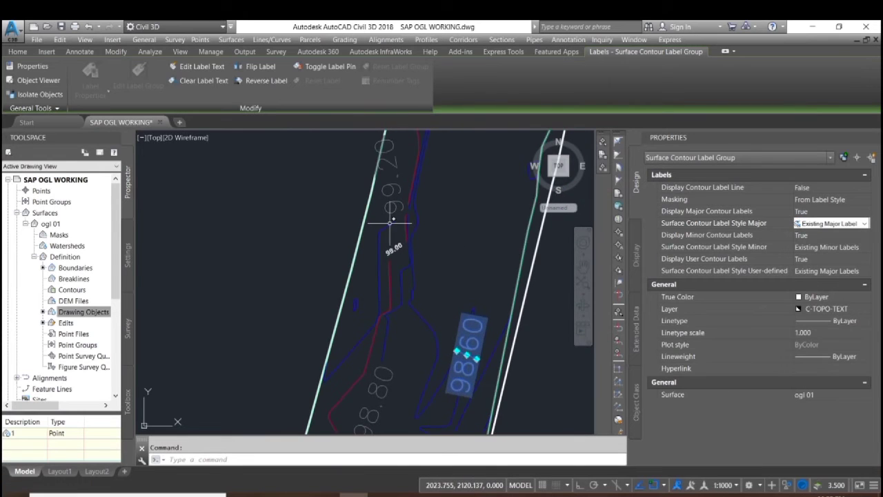
pyautogui.press('Escape')
pyautogui.click(386, 226)
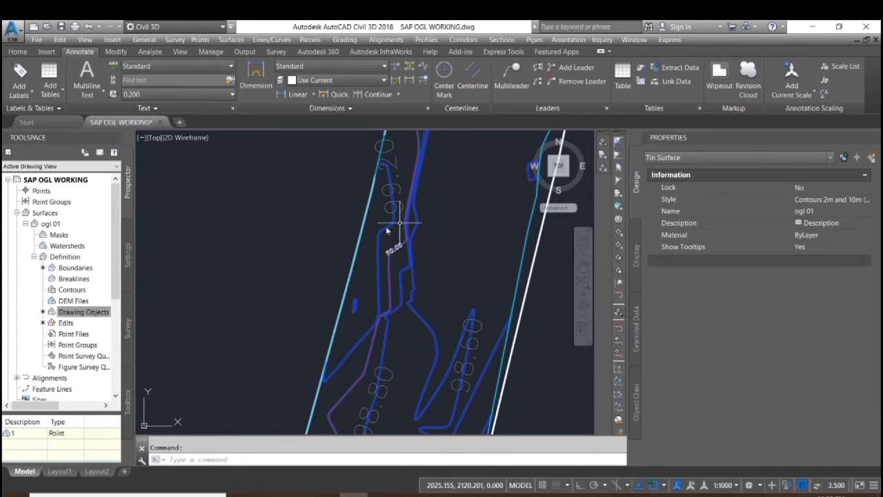
pyautogui.press('Escape')
pyautogui.scroll(4, 396, 221)
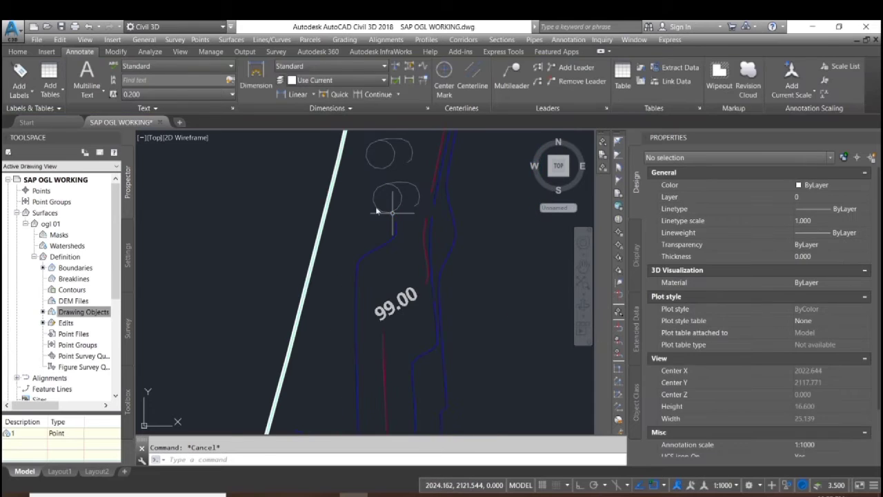
pyautogui.click(377, 206)
pyautogui.scroll(-3, 429, 246)
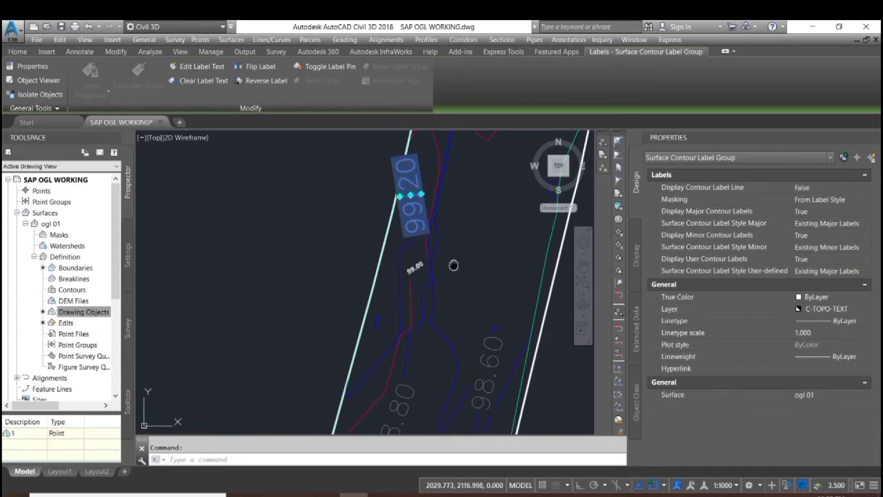
pyautogui.moveTo(454, 262); pyautogui.dragTo(438, 262, button='middle')
# Open the group's minor label style, Existing Minor Labels, for editing and set its text height to 0.7 mm
pyautogui.click(830, 247)
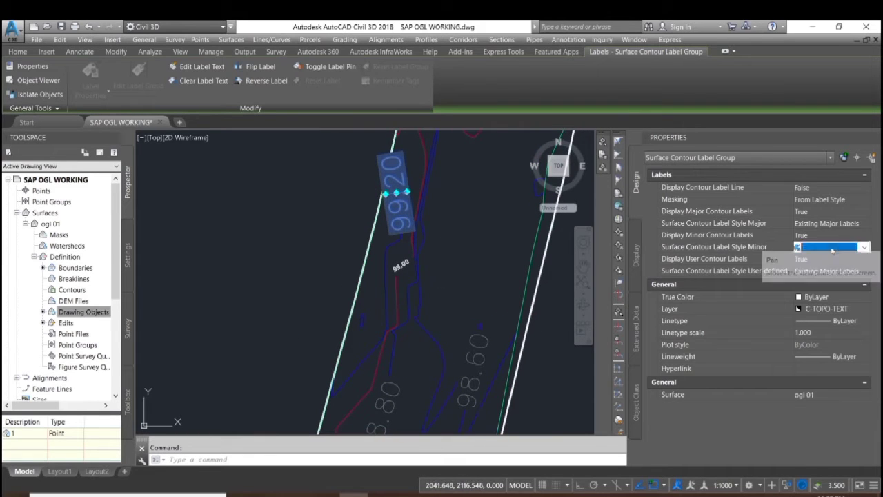
pyautogui.click(864, 248)
pyautogui.click(821, 321)
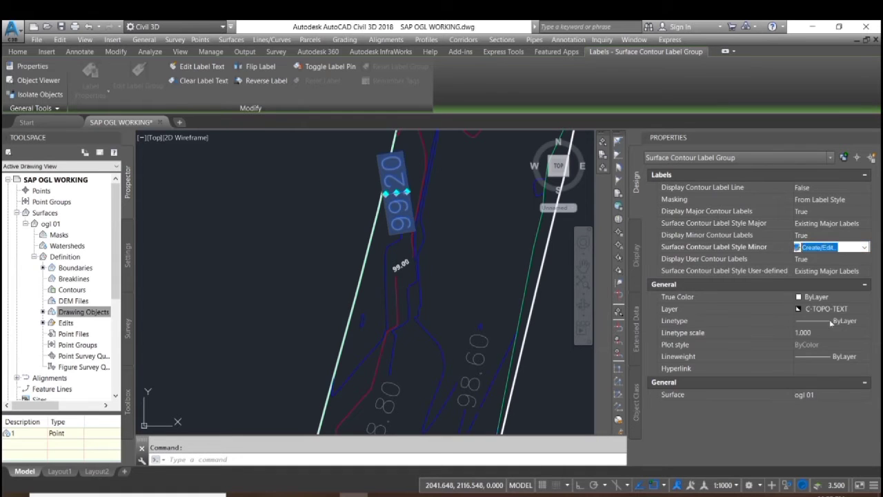
pyautogui.click(600, 275)
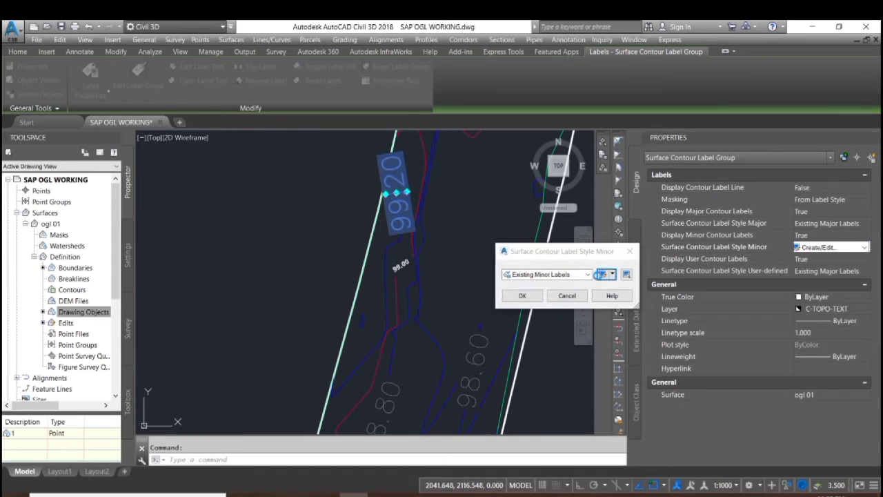
pyautogui.click(578, 256)
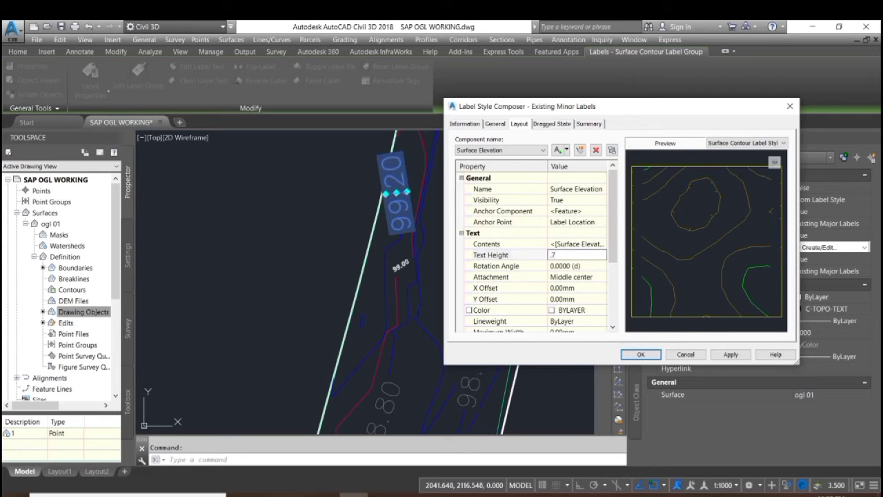
# Format the minor style's Surface Elevation text in bold Calibri and save the style for the label group
pyautogui.click(578, 243)
pyautogui.click(602, 243)
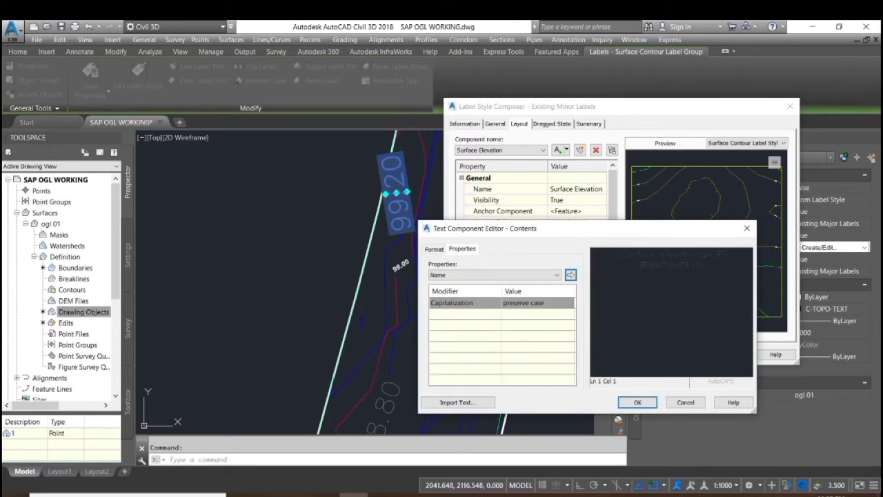
pyautogui.hotkey('ctrl', 'a')
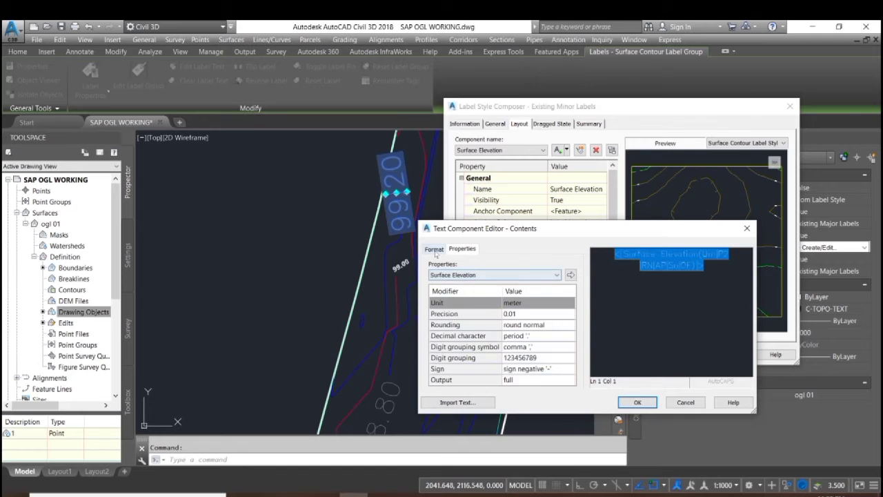
pyautogui.click(434, 248)
pyautogui.click(467, 321)
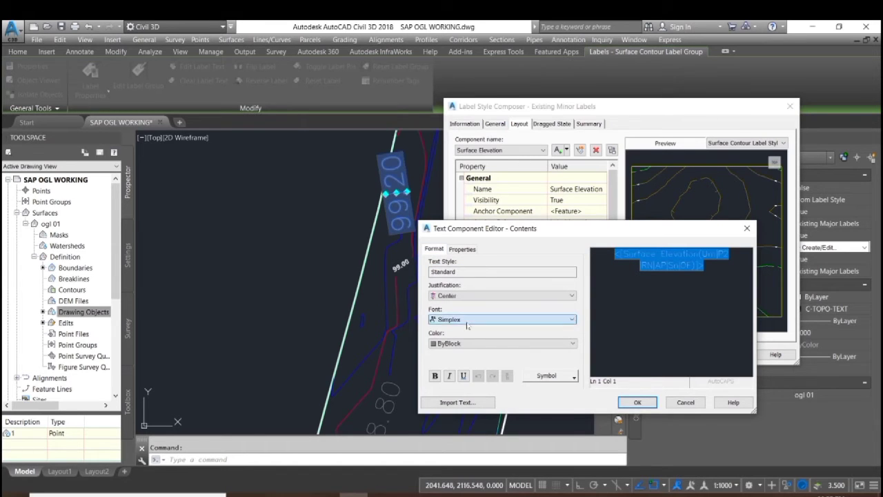
pyautogui.press('c')
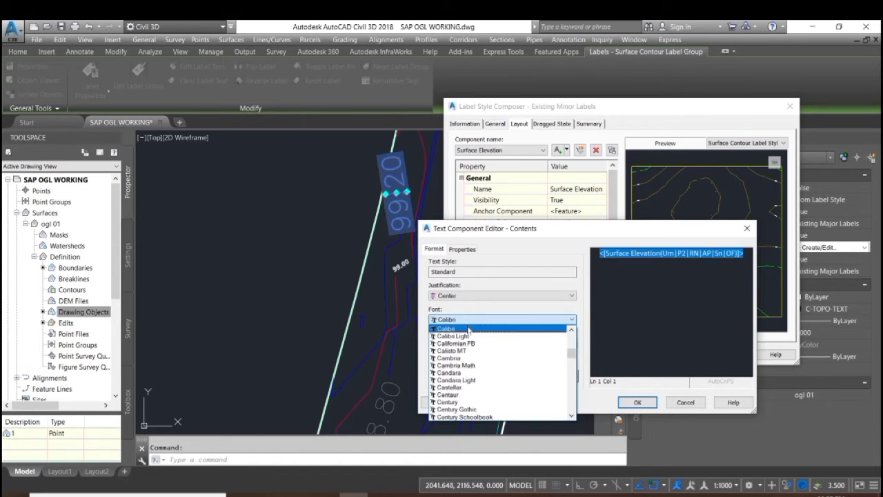
pyautogui.click(470, 330)
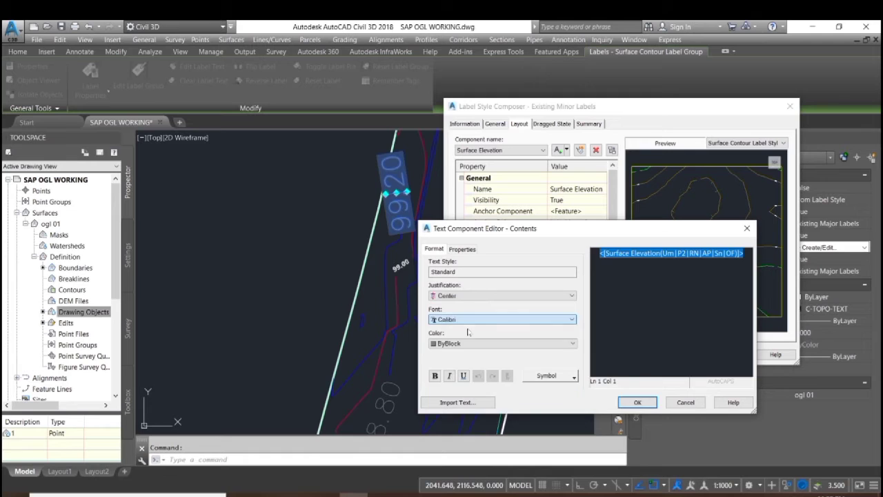
pyautogui.click(633, 402)
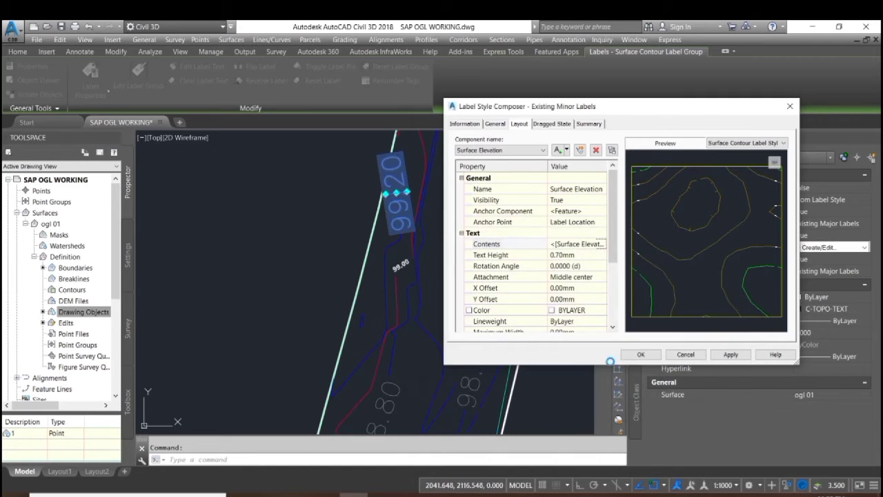
pyautogui.click(735, 357)
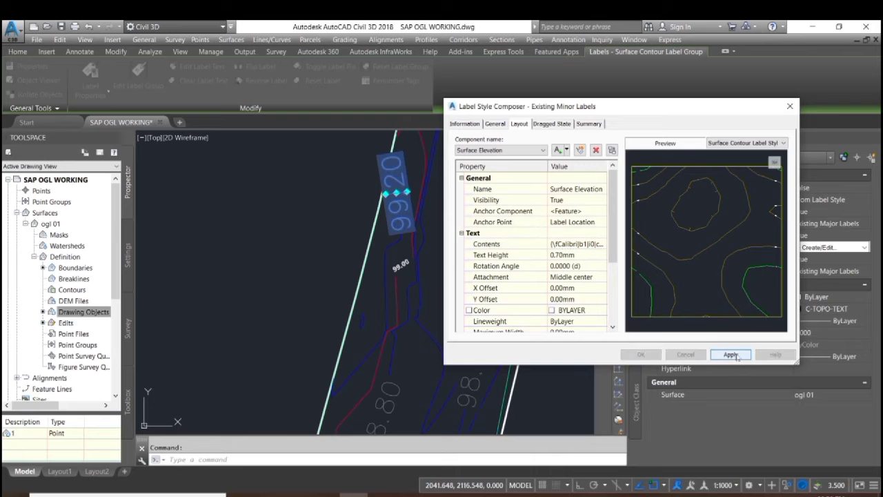
pyautogui.click(651, 357)
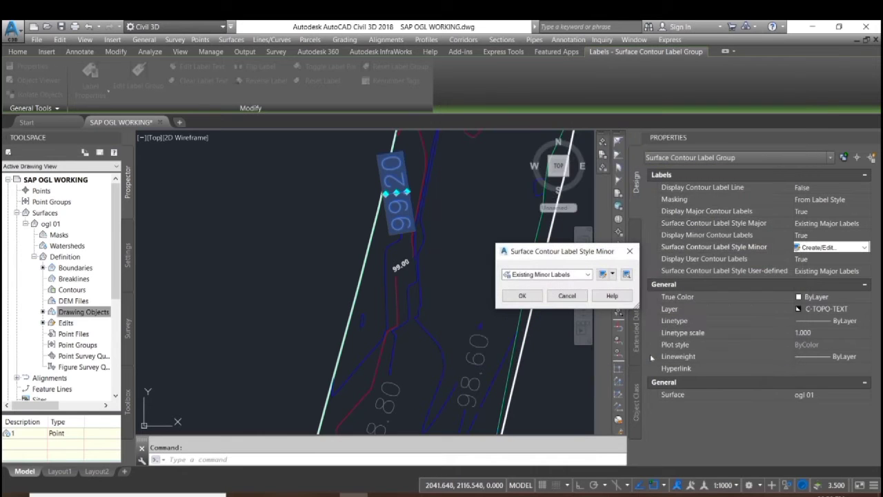
pyautogui.click(522, 295)
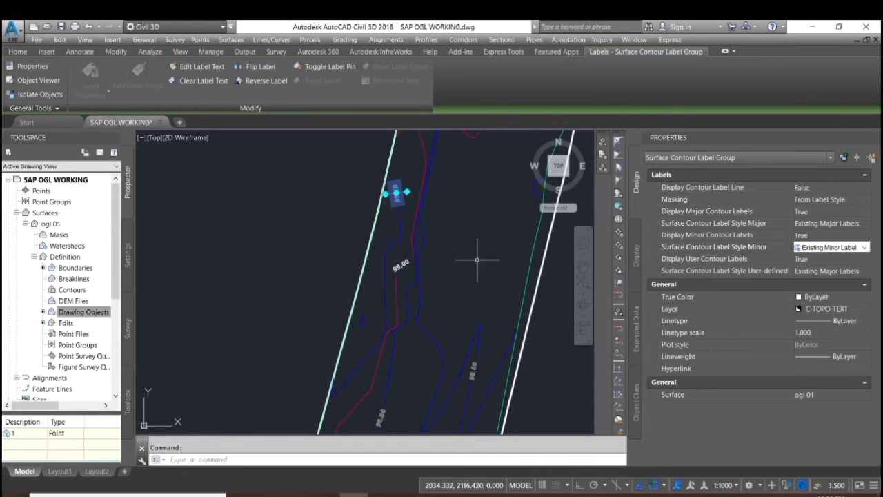
# Deselect the label group and examine the restyled contour labels along the strip up to its north end
pyautogui.scroll(-5, 477, 260)
pyautogui.press('Escape')
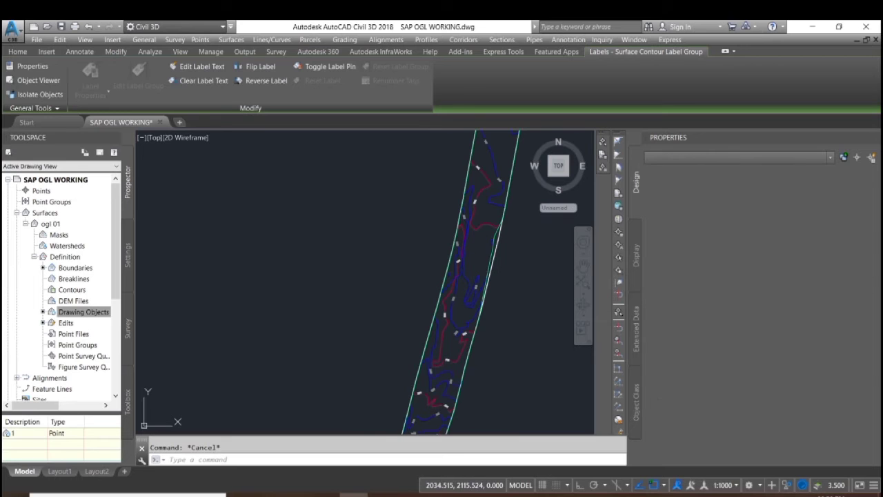
pyautogui.scroll(-4, 463, 275)
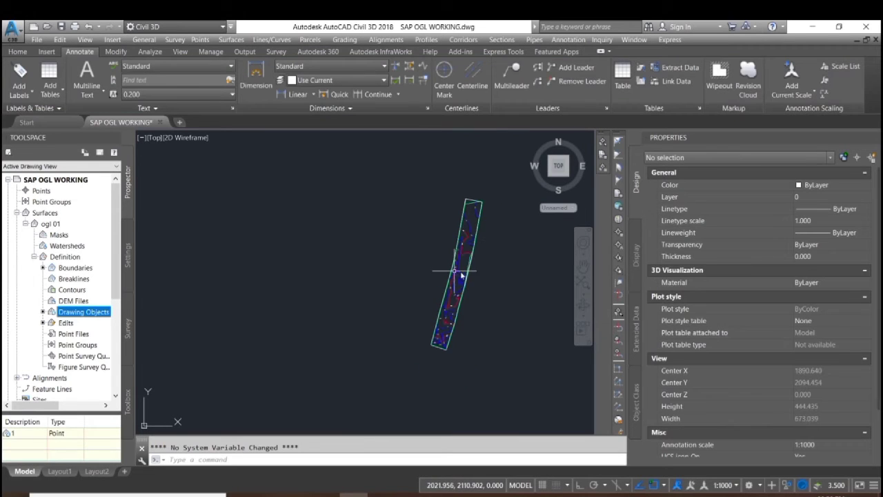
pyautogui.click(421, 223)
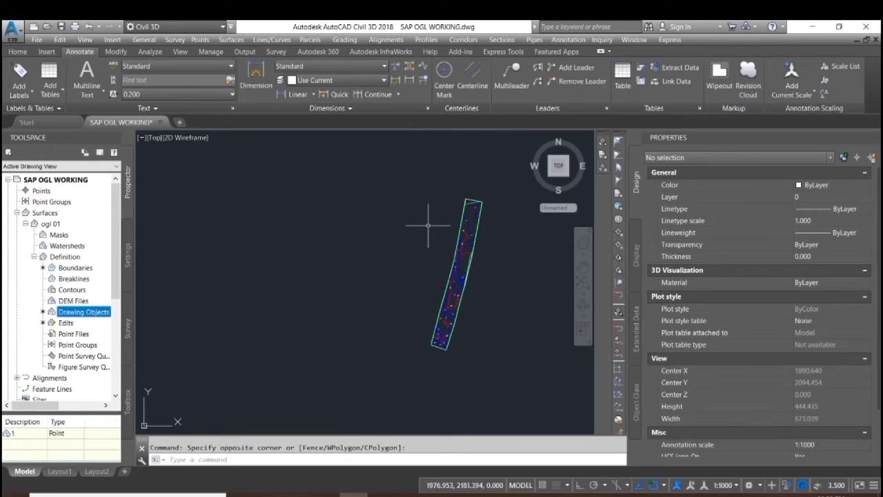
pyautogui.scroll(6, 478, 211)
pyautogui.scroll(-2, 474, 227)
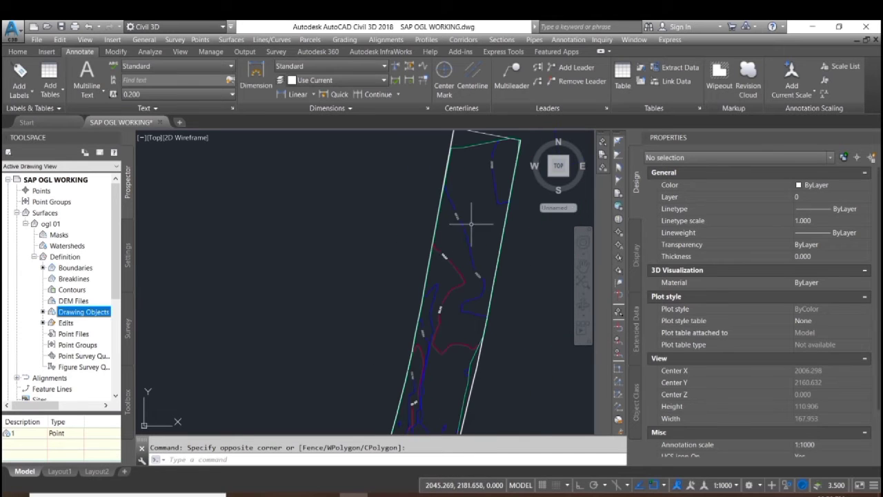
pyautogui.scroll(4, 449, 292)
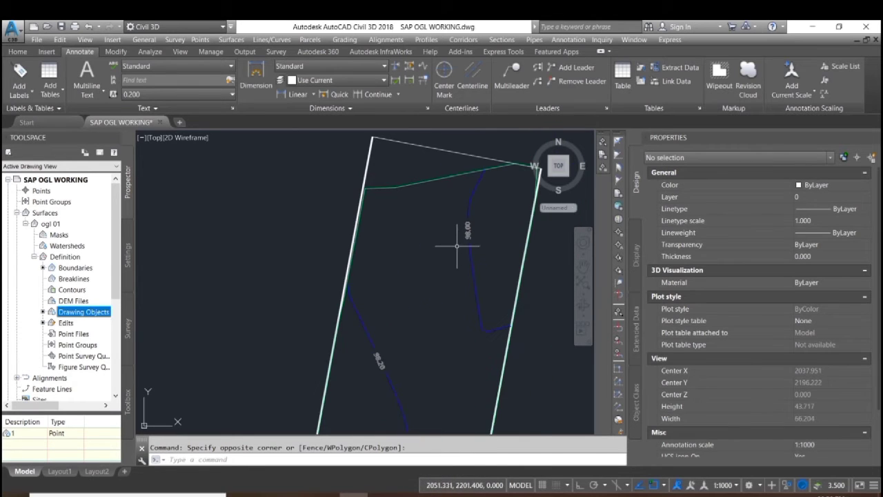
# Try to export the current drawing as an AutoCAD DWG to E:\Survey Sector 12 Working with the file name prefix ACAD-
pyautogui.scroll(-6, 457, 245)
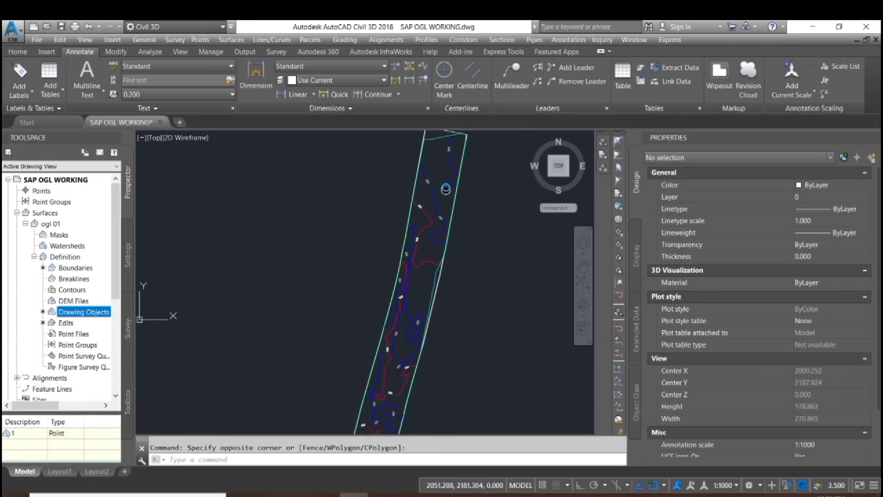
pyautogui.moveTo(423, 306)
pyautogui.mouseDown(button='middle')
pyautogui.moveTo(420, 288)
pyautogui.moveTo(430, 286)
pyautogui.moveTo(414, 262)
pyautogui.mouseUp(button='middle')
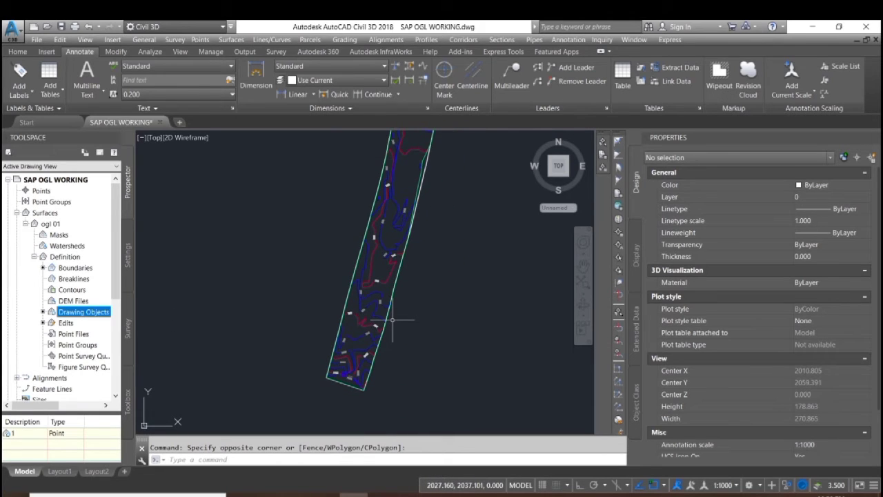
pyautogui.scroll(-4, 392, 319)
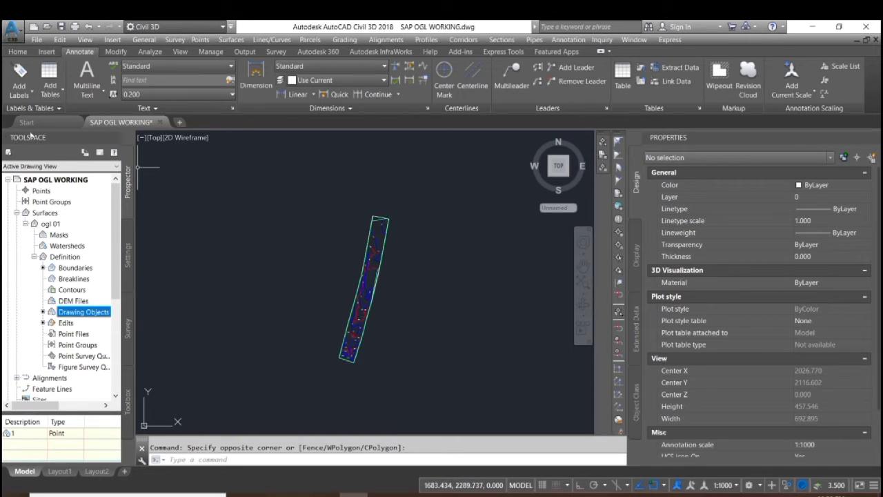
pyautogui.click(13, 31)
pyautogui.moveTo(74, 203)
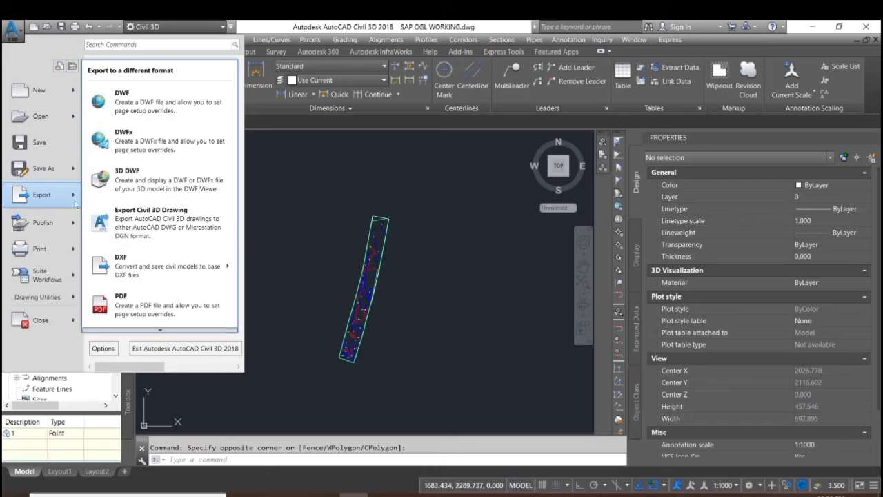
pyautogui.press('Escape')
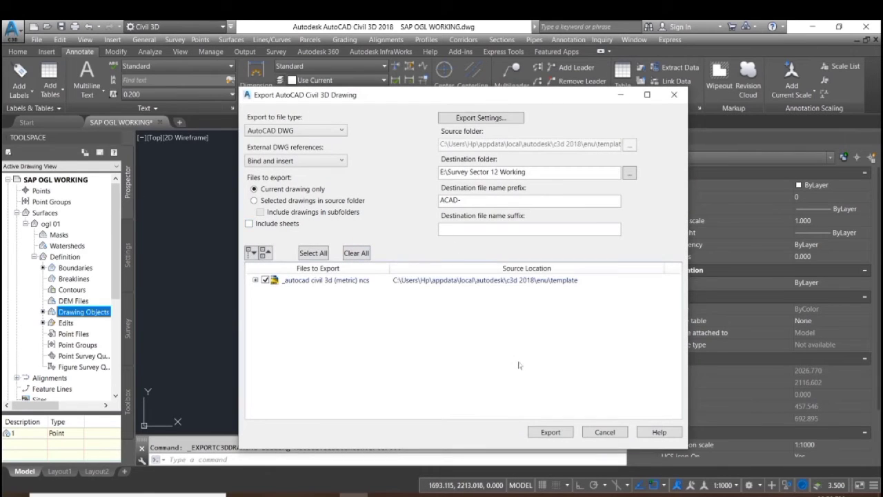
pyautogui.click(552, 433)
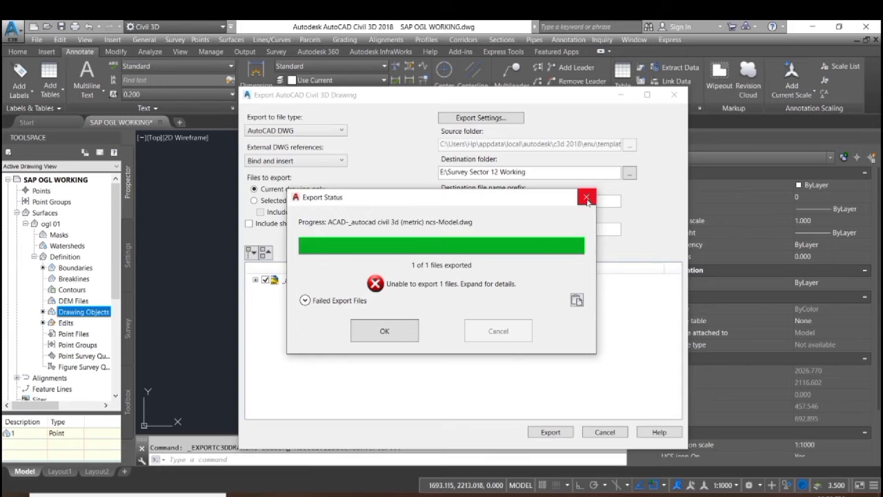
pyautogui.click(587, 198)
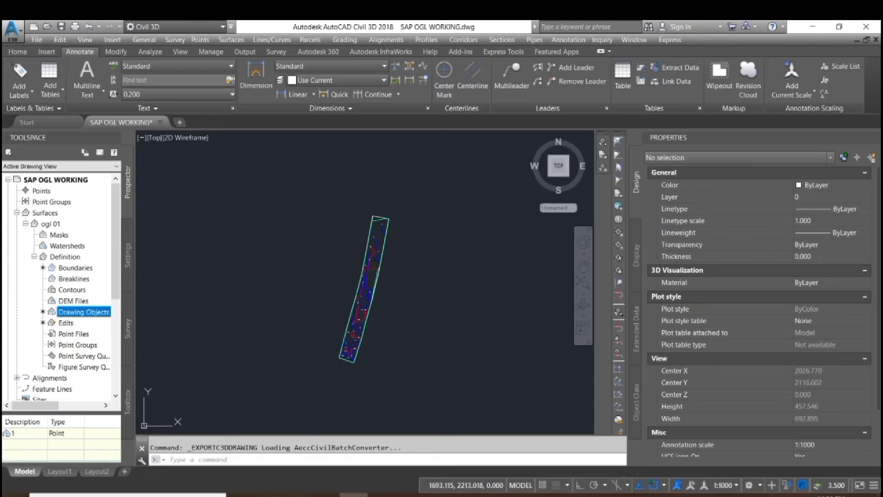
# Save the SAP OGL WORKING drawing
pyautogui.click(474, 326)
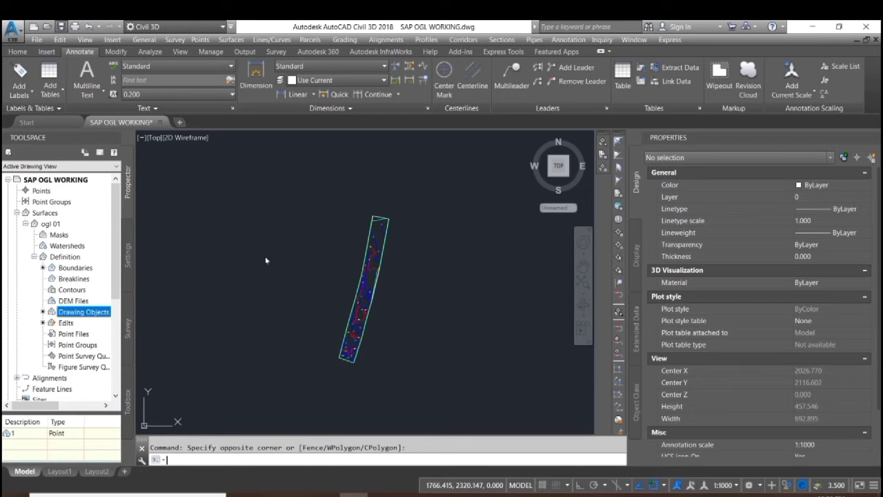
pyautogui.hotkey('ctrl', 's')
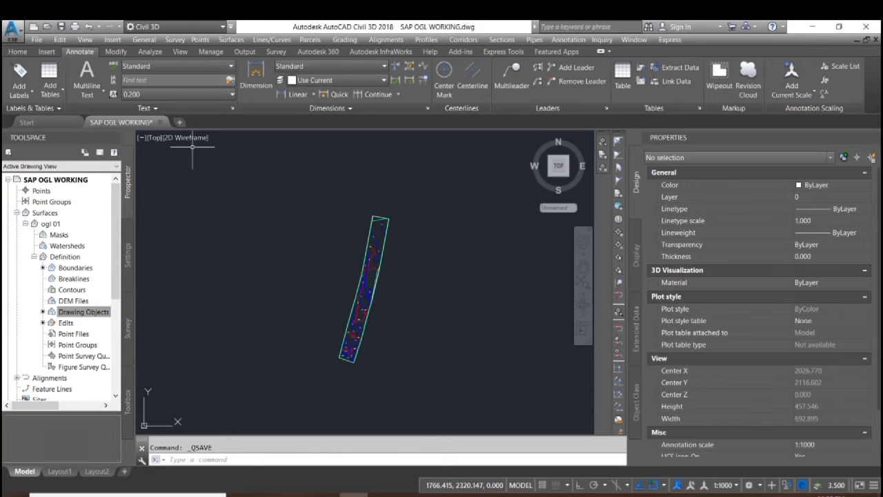
pyautogui.click(285, 267)
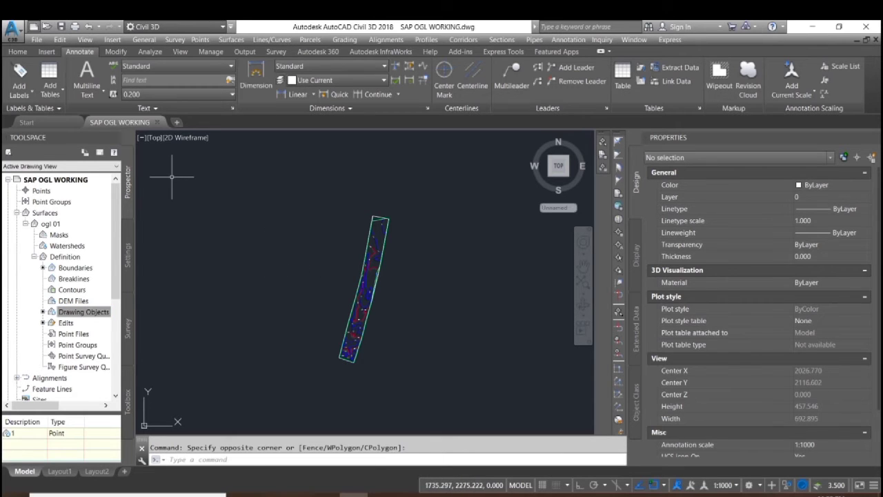
# Export the saved SAP OGL WORKING drawing as an AutoCAD DWG to E:\Survey Sector 12 Working with the prefix ACAD-
pyautogui.click(13, 30)
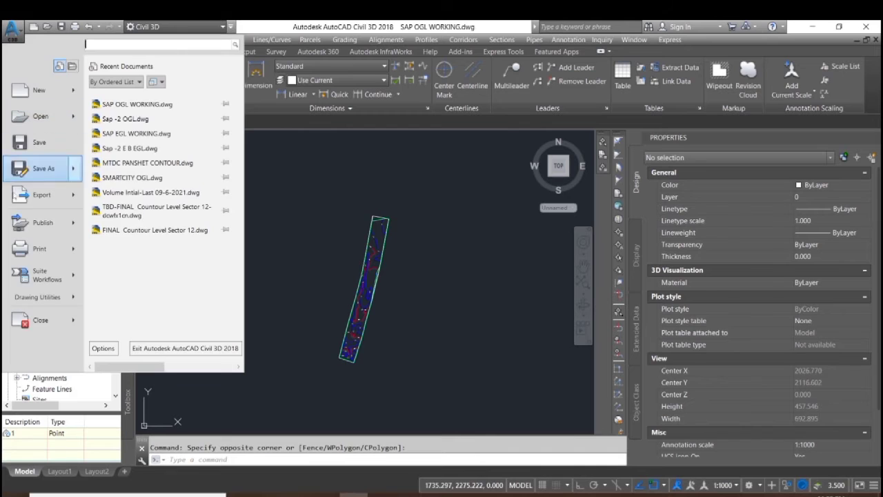
pyautogui.moveTo(68, 202)
pyautogui.click(171, 225)
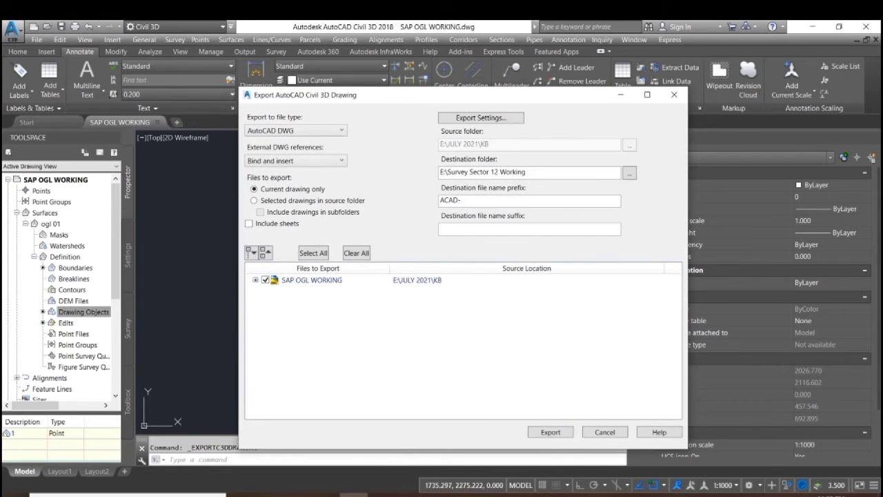
pyautogui.click(551, 432)
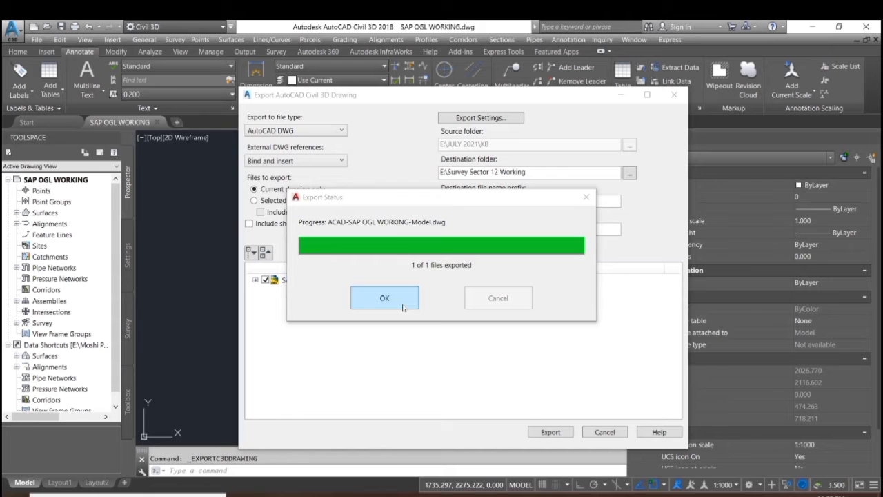
pyautogui.click(404, 307)
pyautogui.click(605, 432)
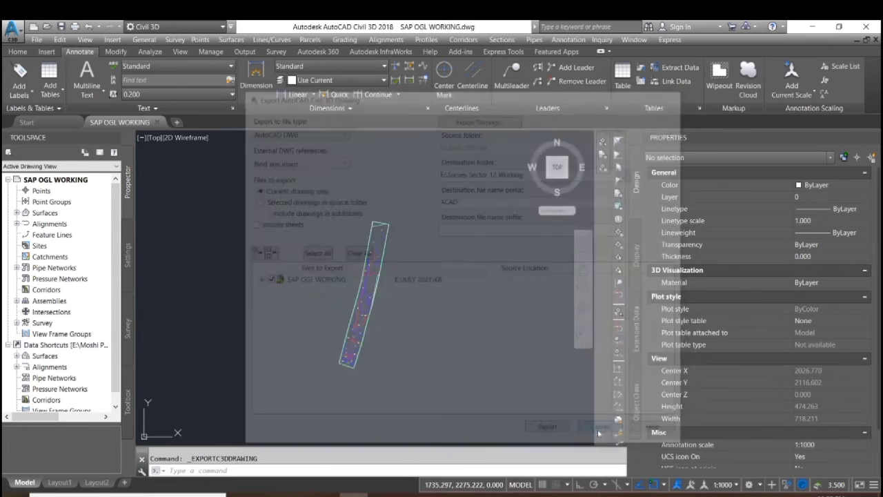
# Edit the ogl 01 surface's style to show the Gridded component and hide the major and minor contours in plan view
pyautogui.scroll(3, 359, 303)
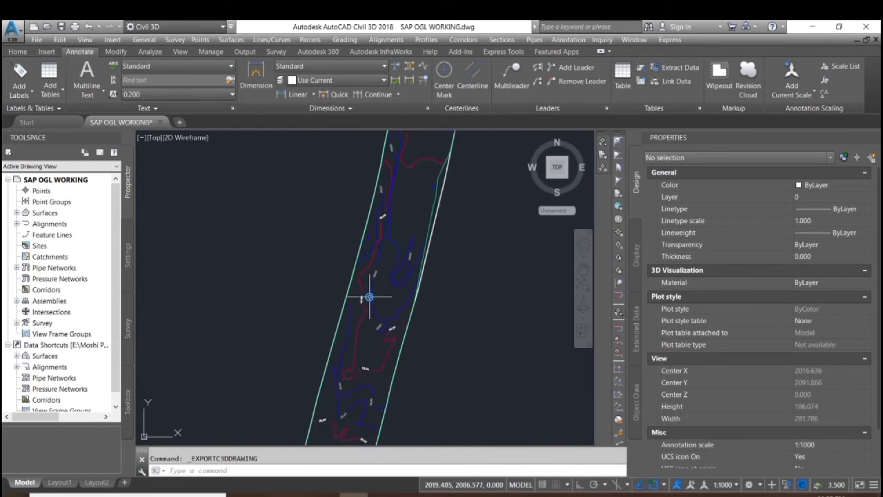
pyautogui.click(370, 296)
pyautogui.scroll(-6, 397, 301)
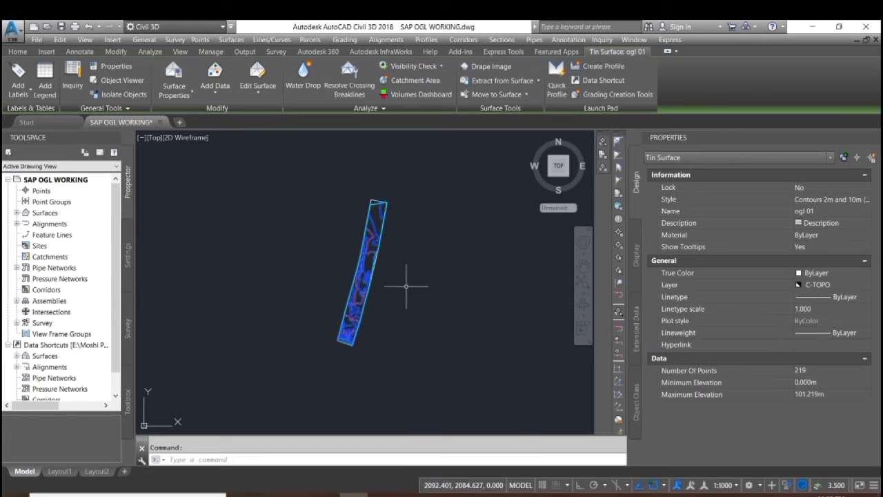
pyautogui.rightClick(406, 286)
pyautogui.click(452, 430)
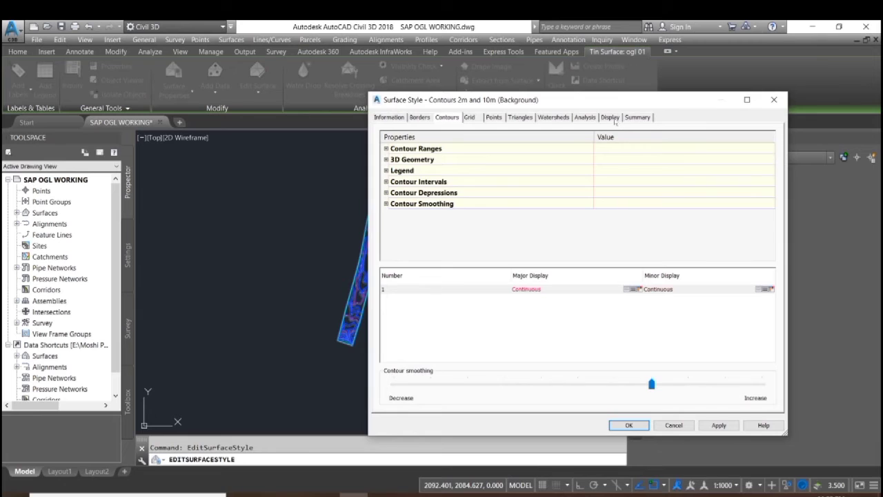
pyautogui.click(610, 117)
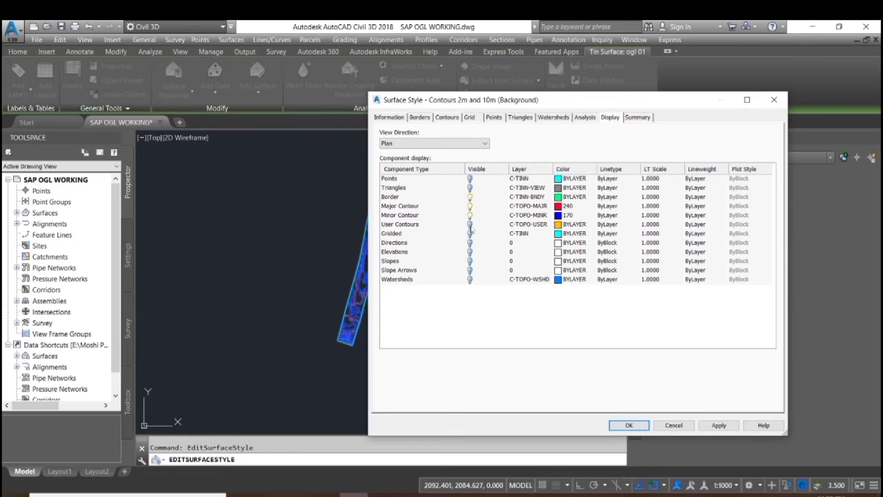
pyautogui.click(470, 236)
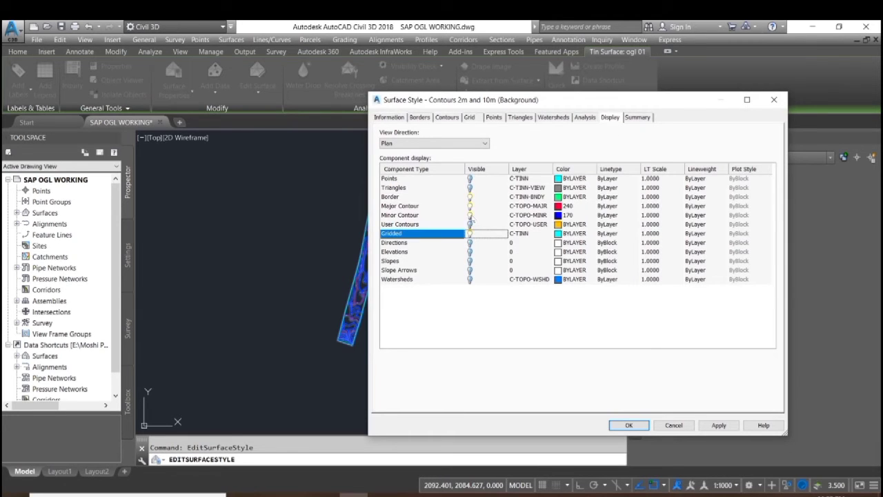
pyautogui.click(470, 216)
pyautogui.click(470, 207)
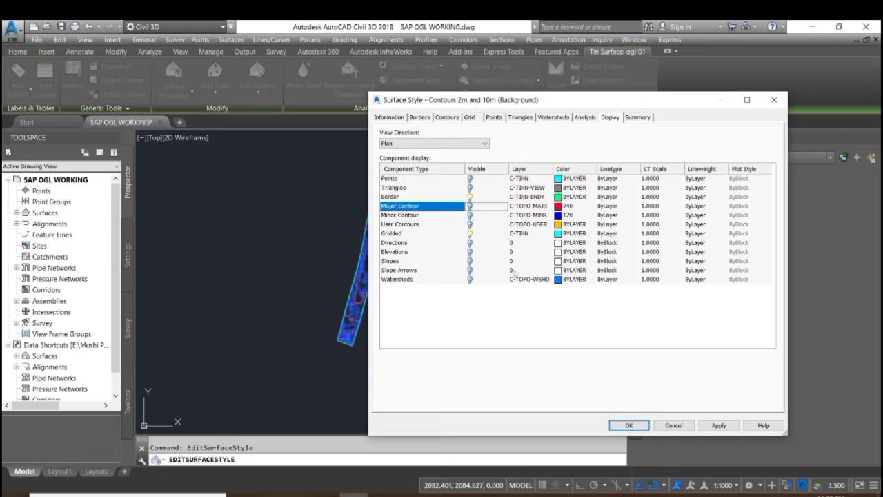
pyautogui.click(718, 427)
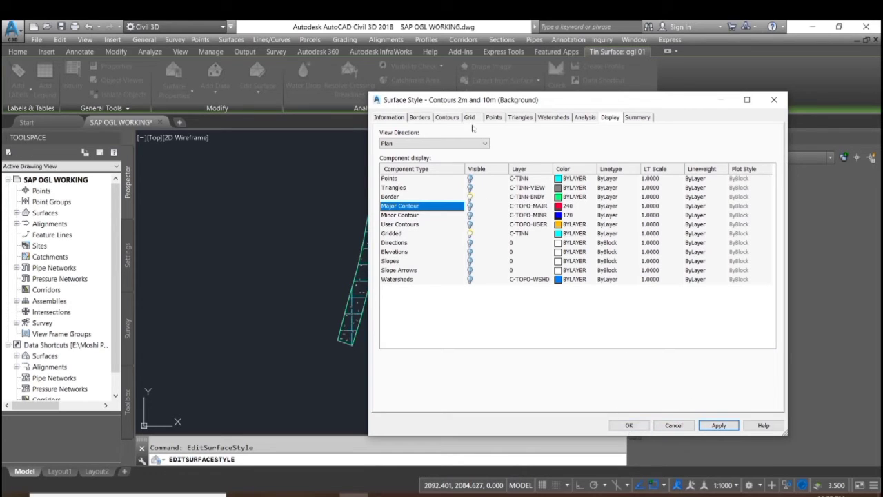
# Set the primary and secondary grid intervals of the surface style to 5 m and save the style
pyautogui.click(470, 117)
pyautogui.click(608, 213)
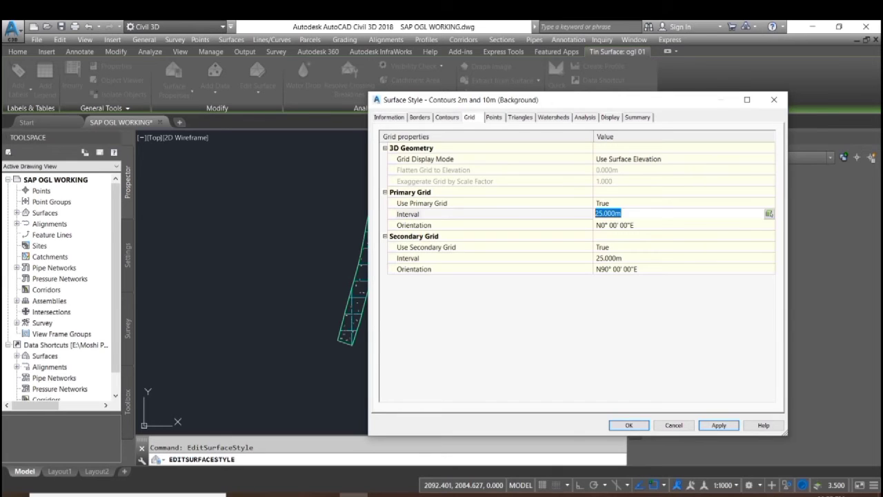
pyautogui.write('5')
pyautogui.click(633, 258)
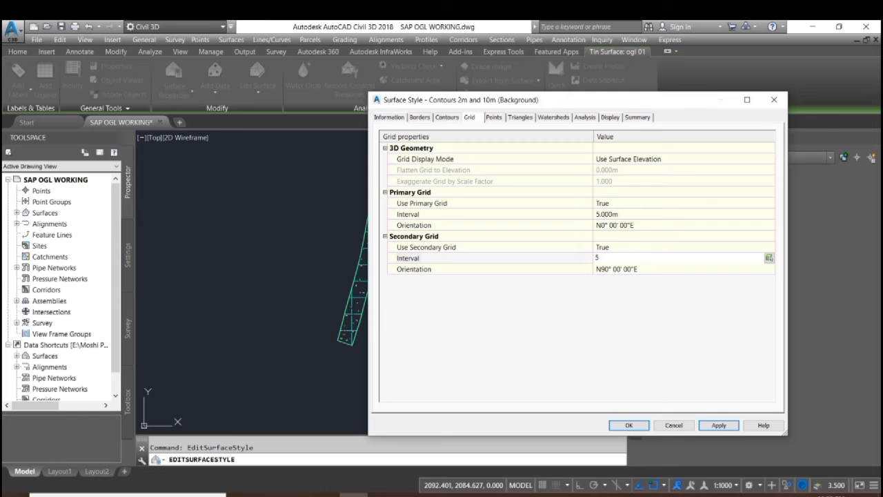
pyautogui.click(719, 425)
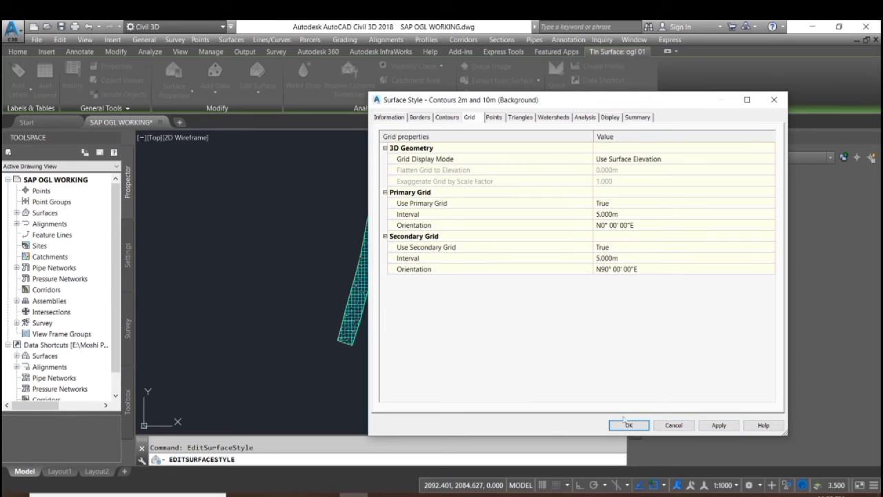
pyautogui.click(629, 425)
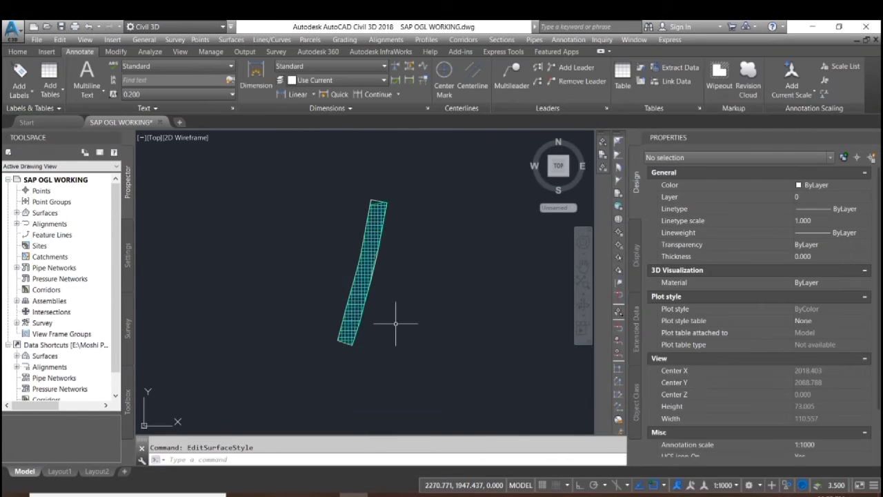
# Examine the surface's grid along the whole strip and select the ogl 01 surface
pyautogui.scroll(6, 340, 332)
pyautogui.scroll(-4, 386, 290)
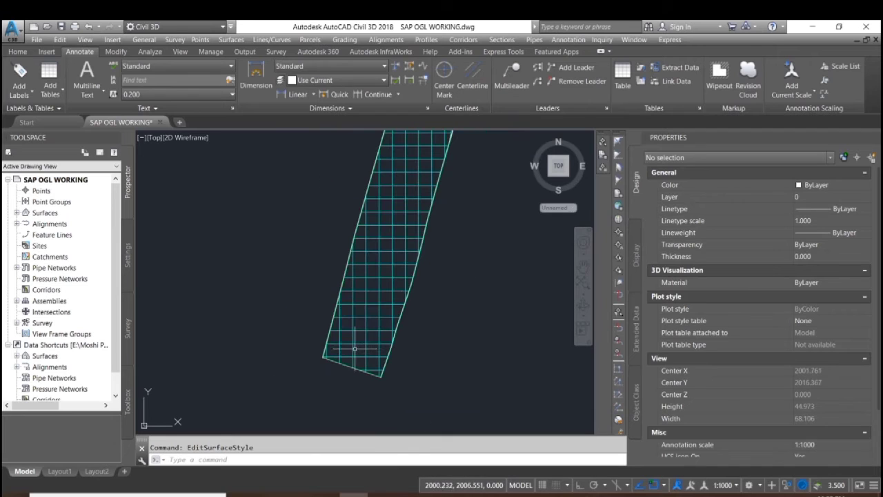
pyautogui.scroll(-3, 398, 275)
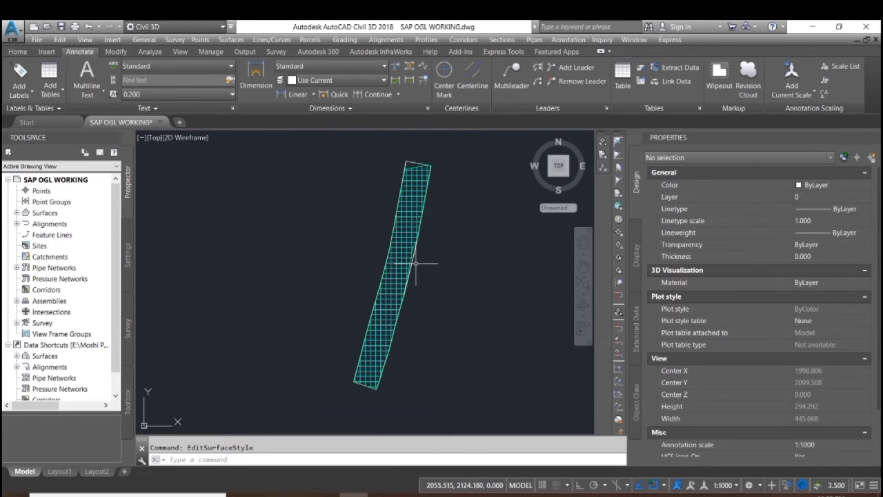
pyautogui.scroll(3, 393, 302)
pyautogui.scroll(2, 393, 302)
pyautogui.click(391, 294)
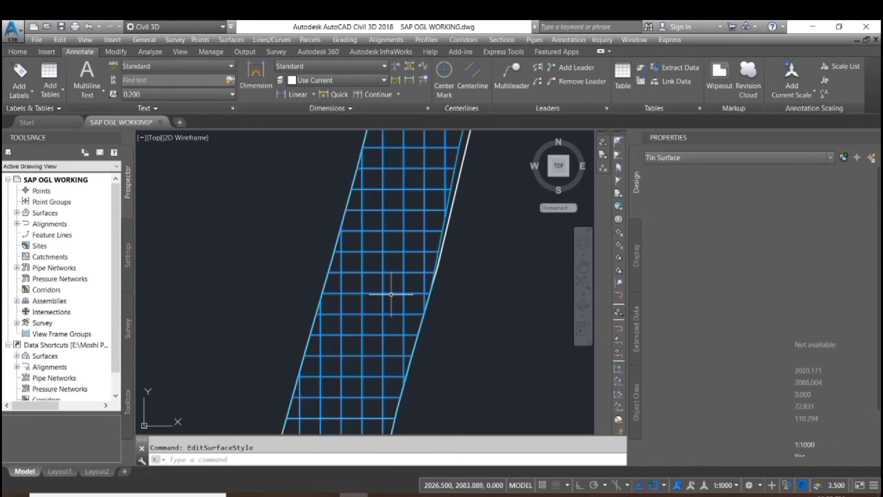
pyautogui.scroll(-3, 390, 295)
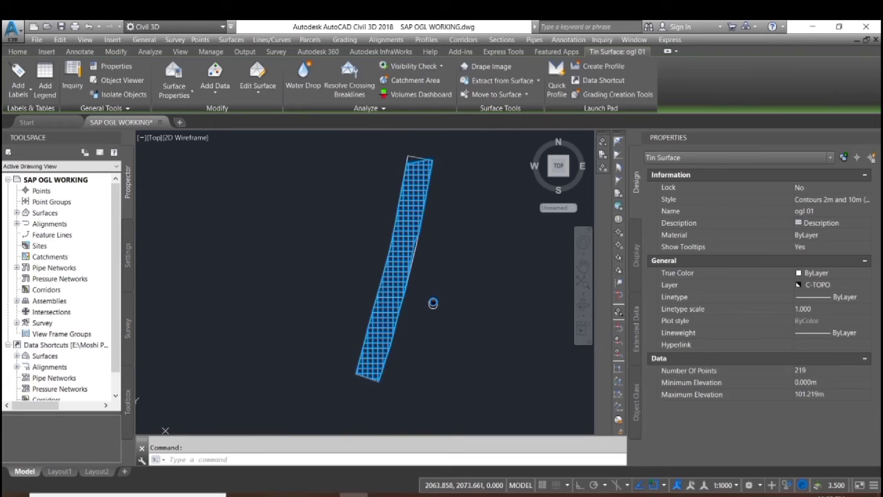
pyautogui.scroll(2, 419, 236)
pyautogui.scroll(-4, 416, 241)
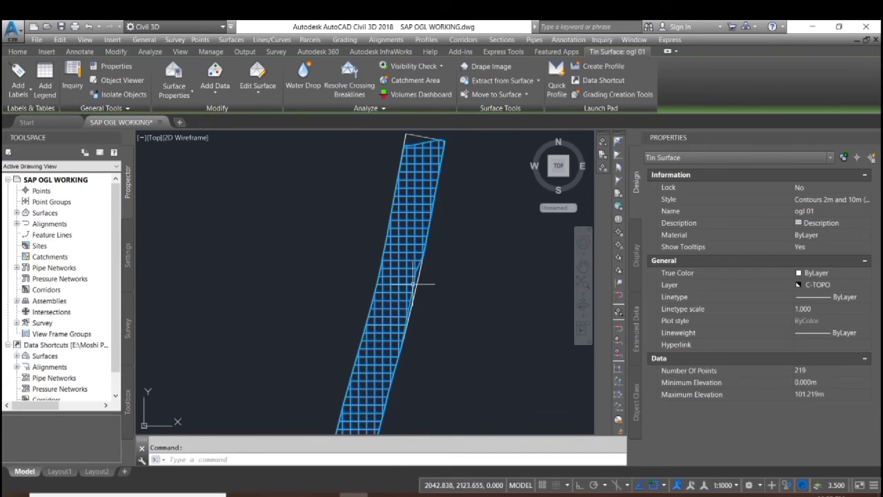
pyautogui.scroll(2, 404, 247)
pyautogui.scroll(-2, 414, 256)
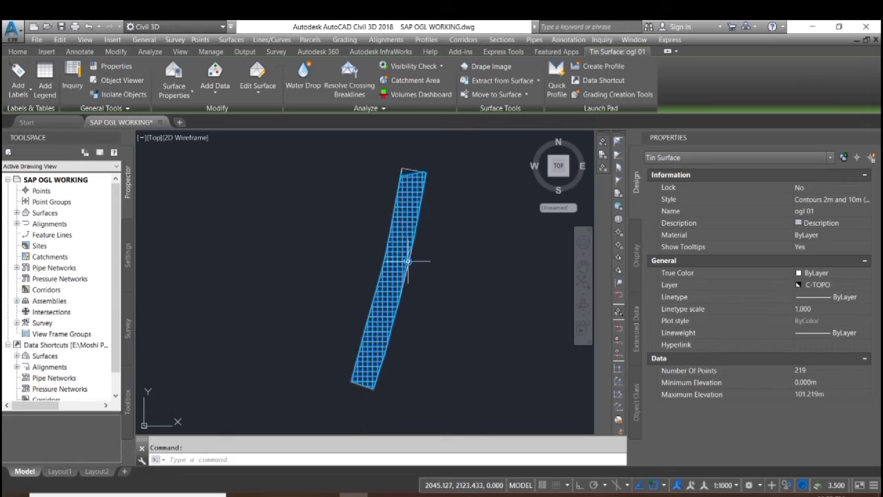
# Start adding spot elevation labels on a grid to the ogl 01 surface, with the basepoint at the grid intersection near its southwest corner
pyautogui.scroll(3, 390, 314)
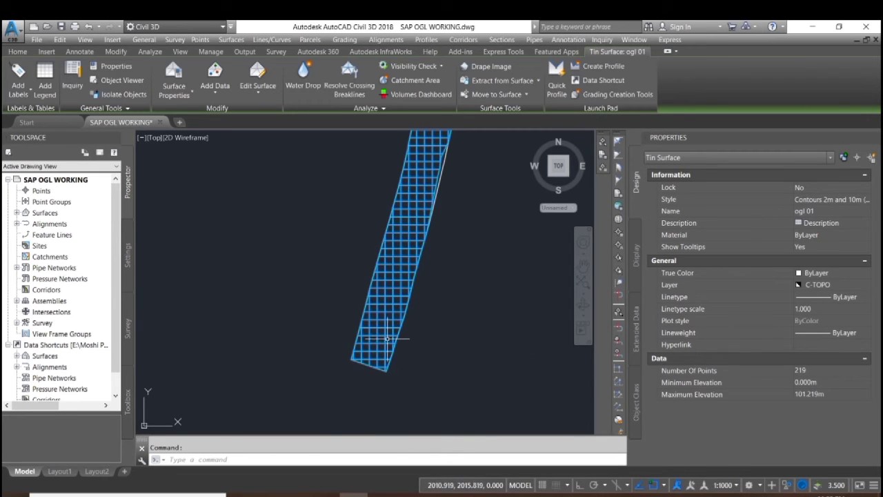
pyautogui.click(17, 84)
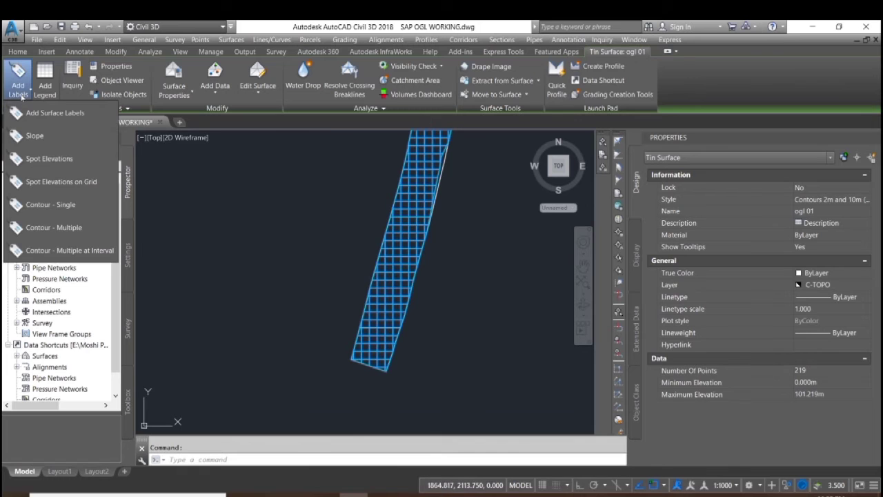
pyautogui.click(46, 181)
pyautogui.scroll(3, 361, 363)
pyautogui.scroll(4, 361, 363)
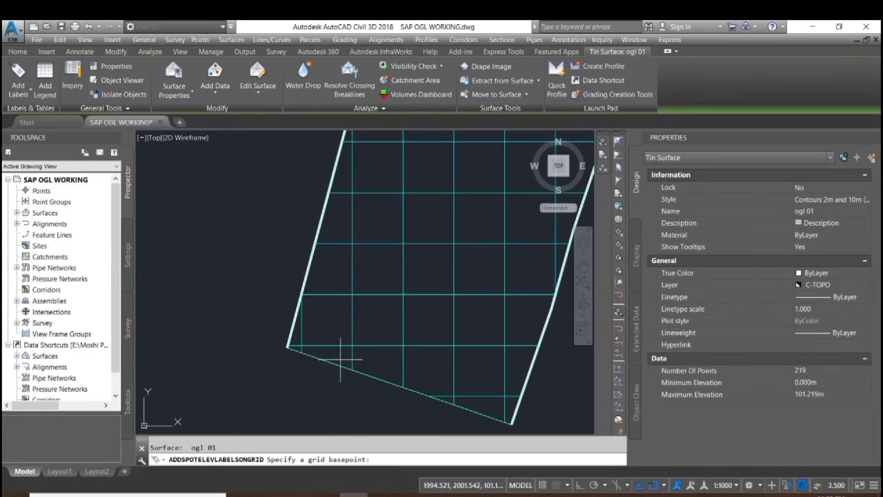
pyautogui.scroll(2, 302, 345)
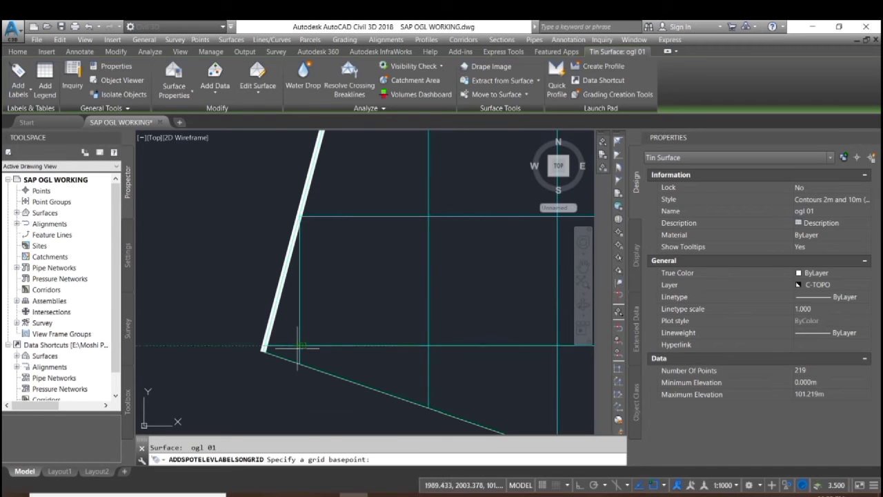
pyautogui.scroll(2, 303, 344)
pyautogui.scroll(2, 302, 344)
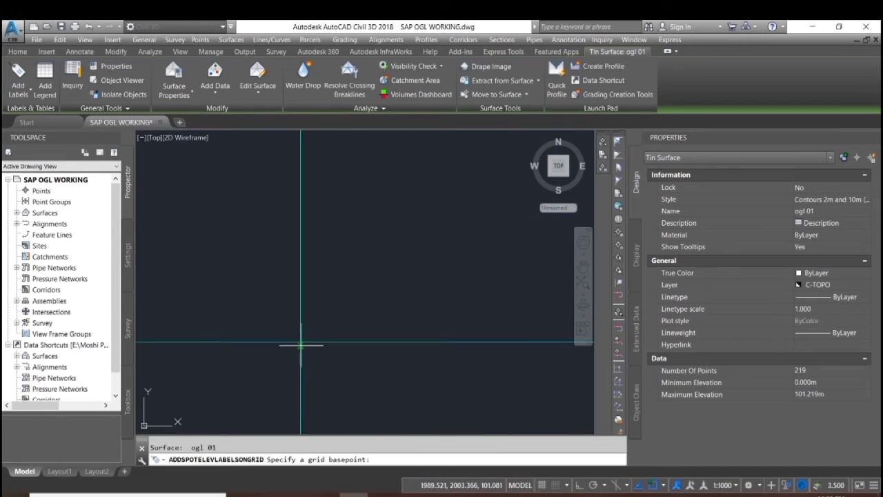
pyautogui.scroll(1, 300, 343)
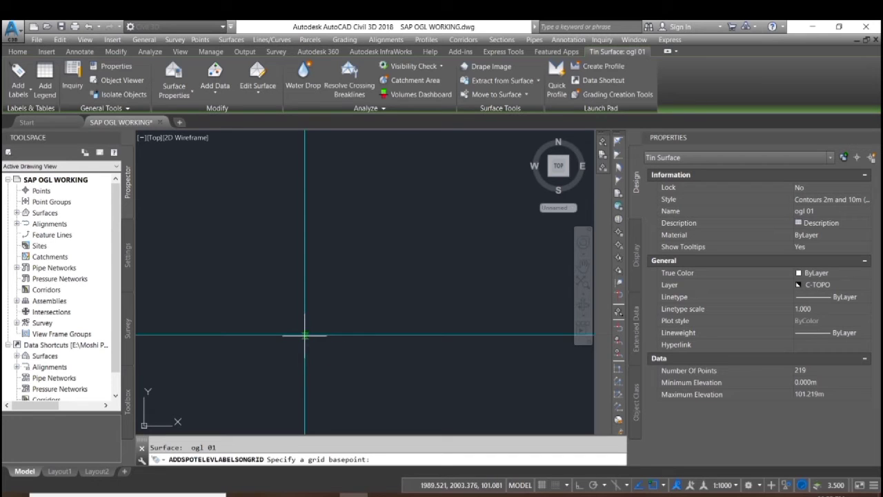
pyautogui.click(304, 336)
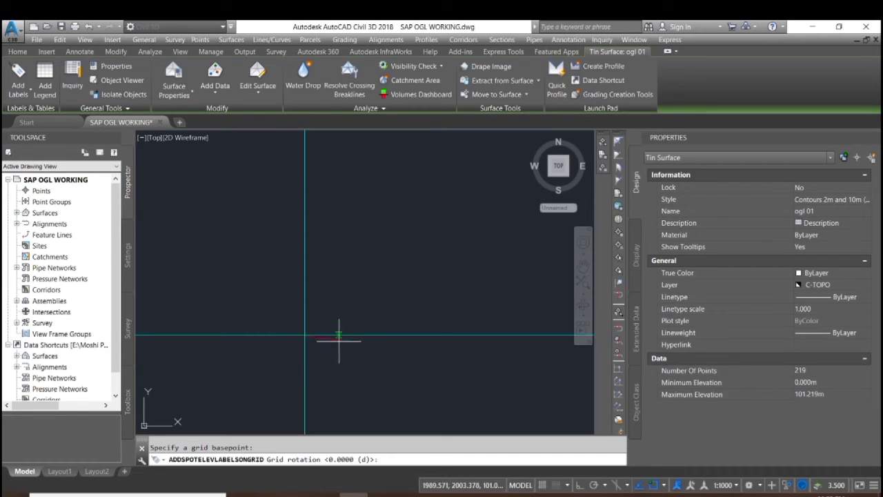
# Place the label grid over the whole strip with rotation 0 and X and Y spacing of 5, keeping its size and rotation
pyautogui.scroll(-2, 339, 340)
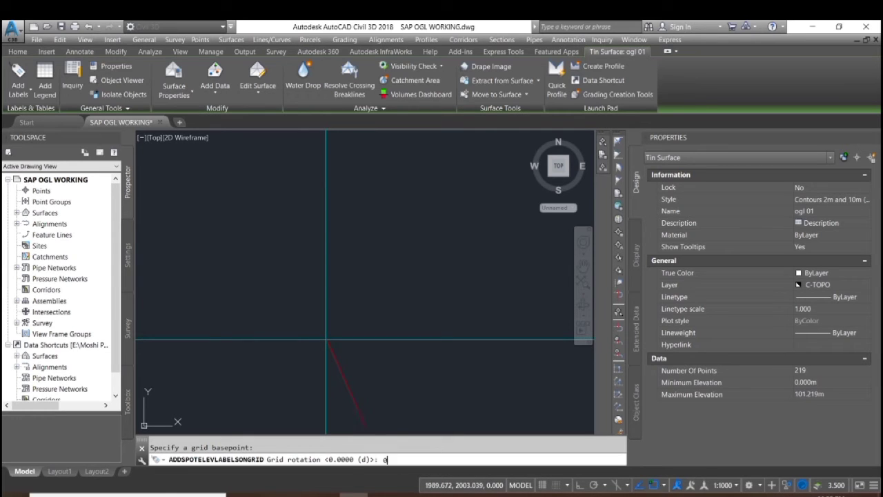
pyautogui.press('Return')
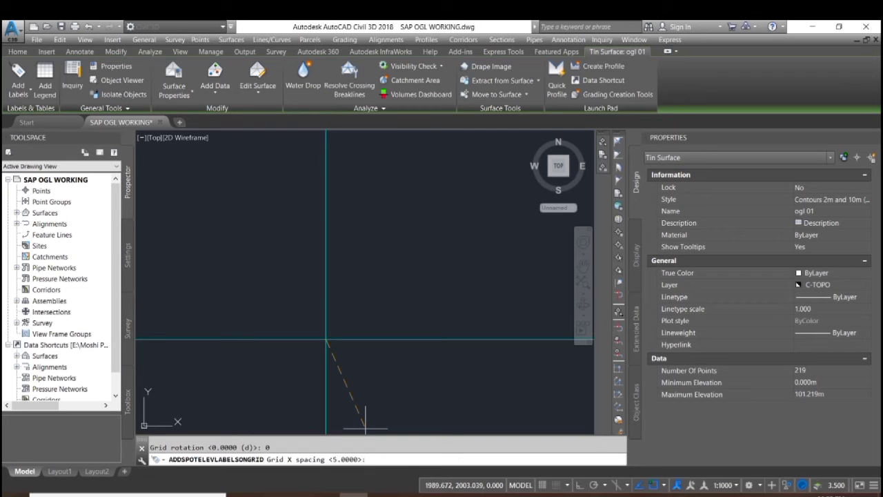
pyautogui.press('Return')
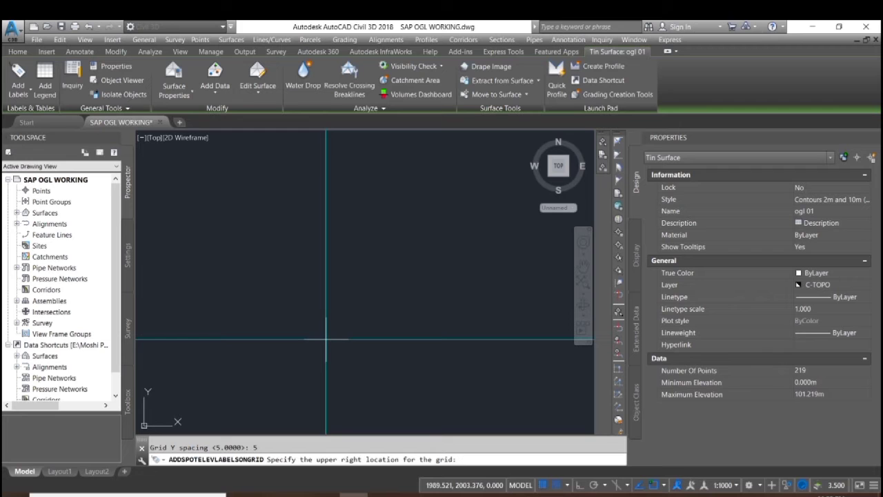
pyautogui.scroll(-6, 325, 339)
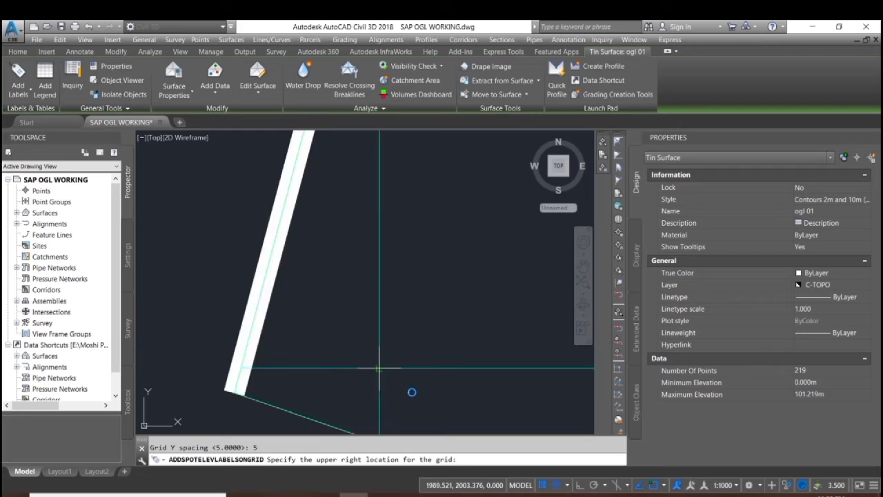
pyautogui.click(448, 267)
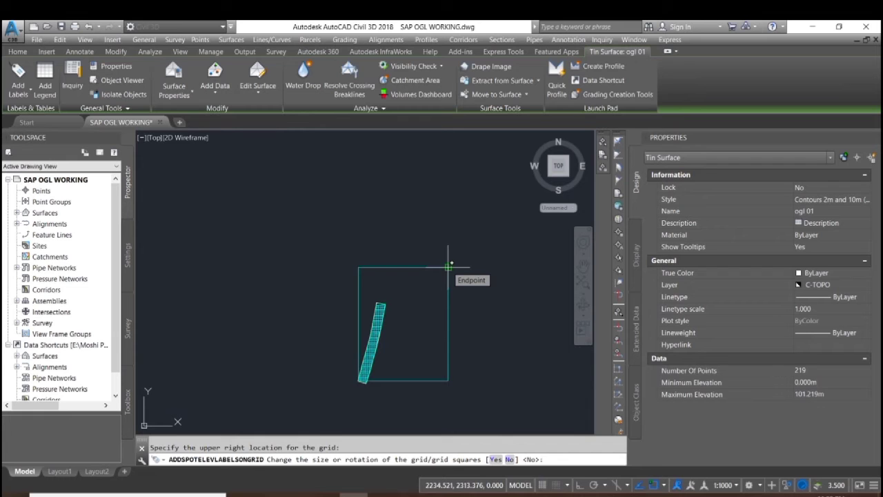
pyautogui.press('Return')
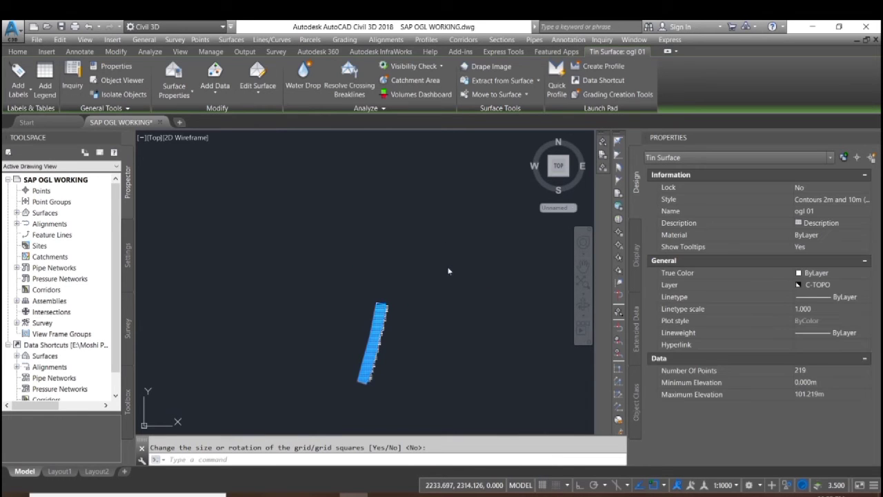
pyautogui.scroll(5, 367, 381)
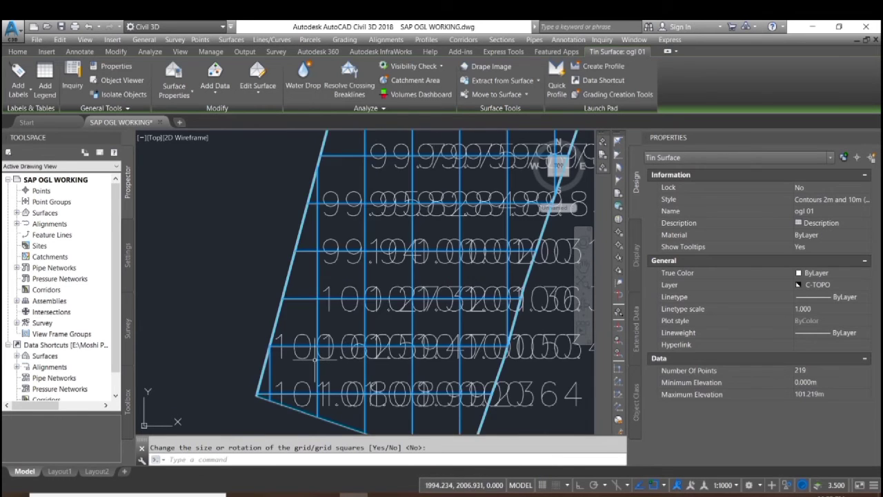
pyautogui.scroll(-5, 379, 352)
pyautogui.scroll(6, 357, 361)
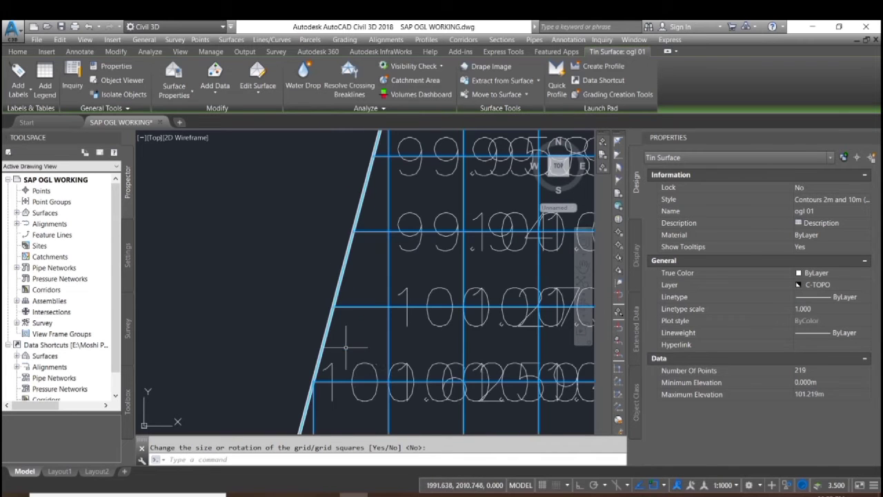
pyautogui.click(315, 375)
pyautogui.scroll(-3, 364, 335)
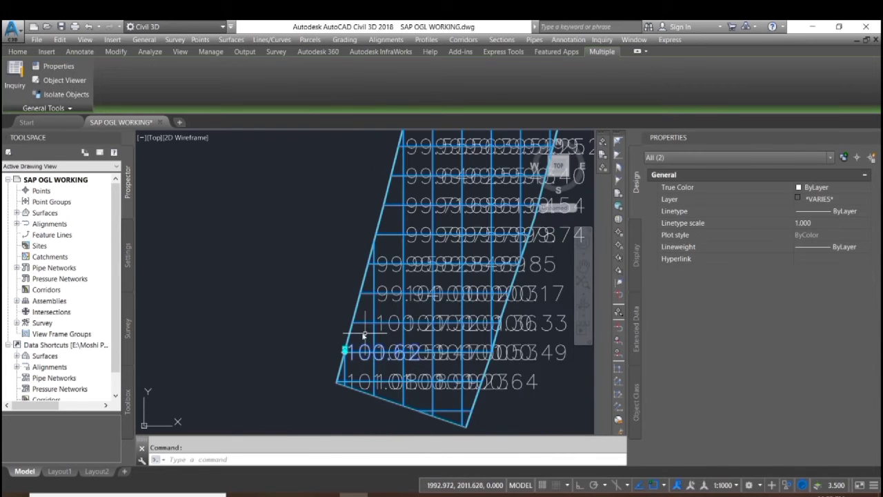
pyautogui.scroll(-2, 314, 310)
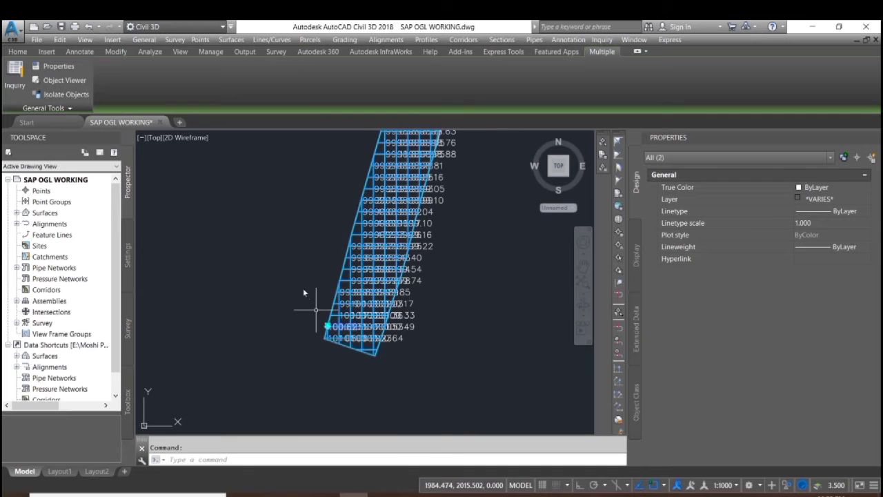
pyautogui.rightClick(304, 293)
pyautogui.click(361, 422)
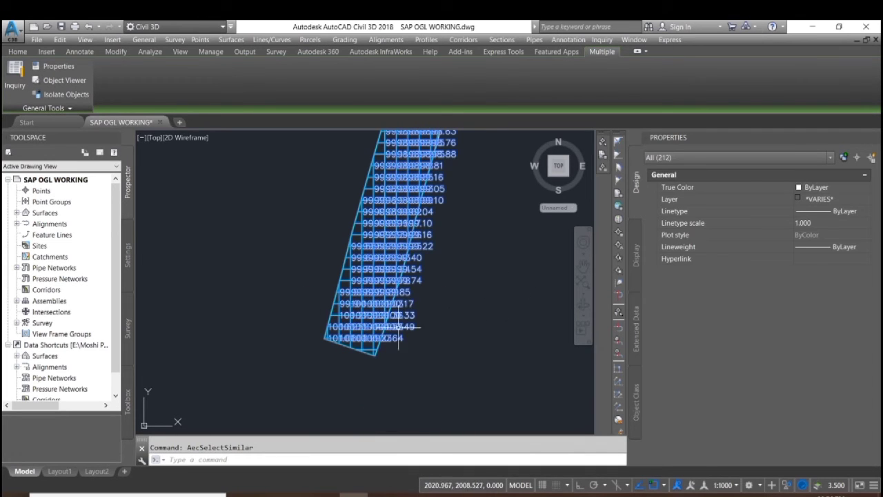
pyautogui.scroll(3, 347, 308)
pyautogui.press('Escape')
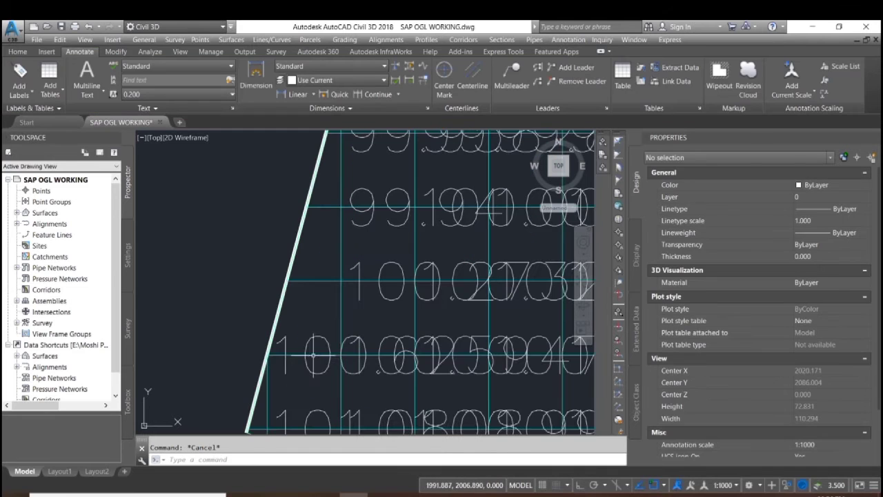
# Edit the Elevation Only style of a spot elevation label at the strip's southern end and set its text height to 0.70 mm
pyautogui.scroll(2, 312, 364)
pyautogui.click(326, 338)
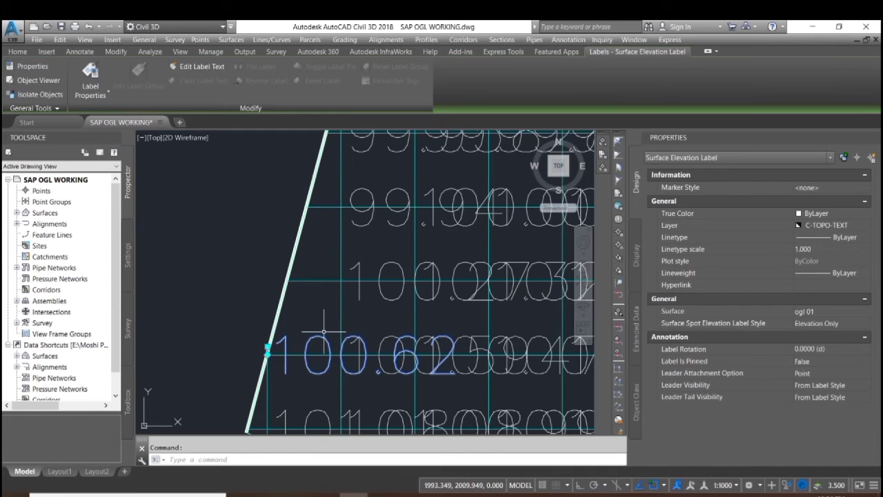
pyautogui.scroll(-4, 476, 321)
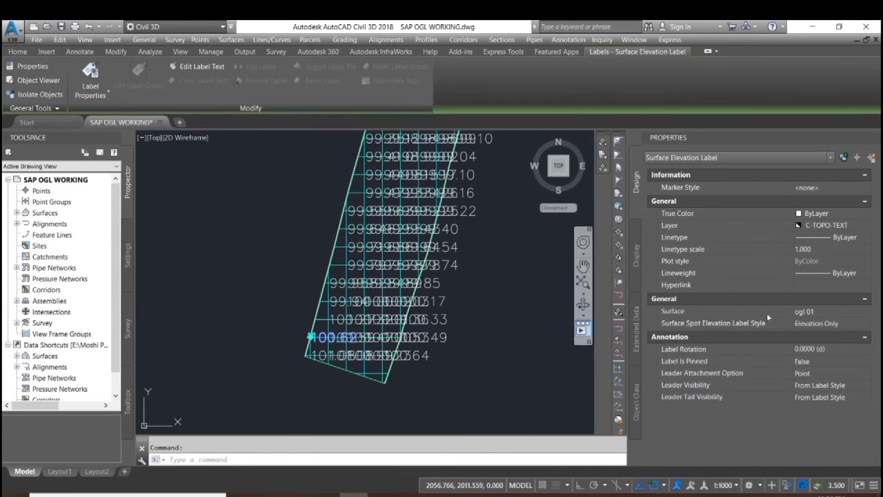
pyautogui.click(840, 324)
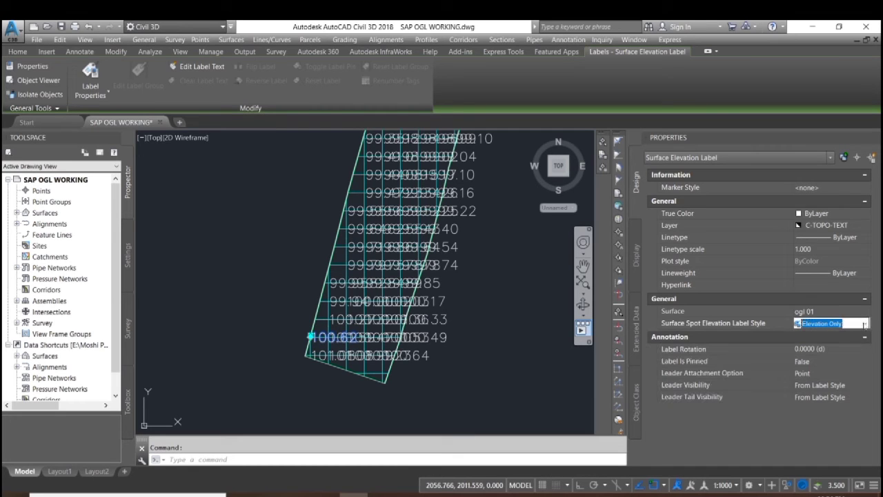
pyautogui.click(865, 324)
pyautogui.click(832, 356)
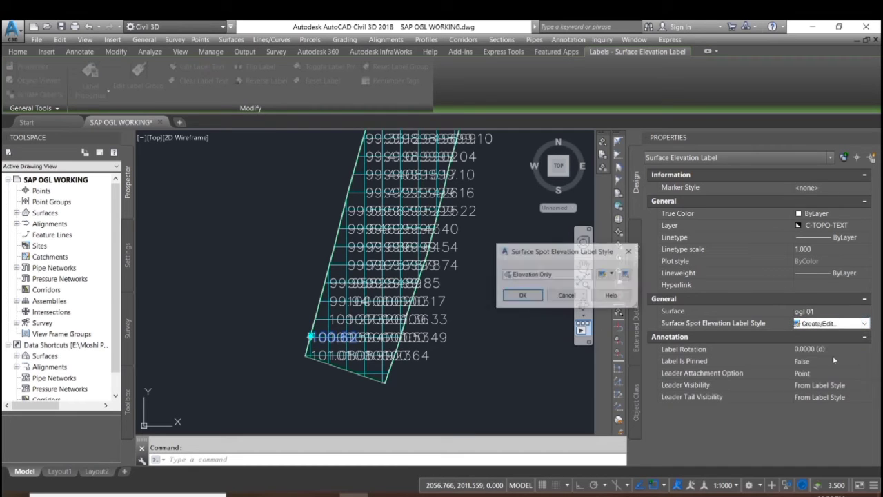
pyautogui.click(603, 274)
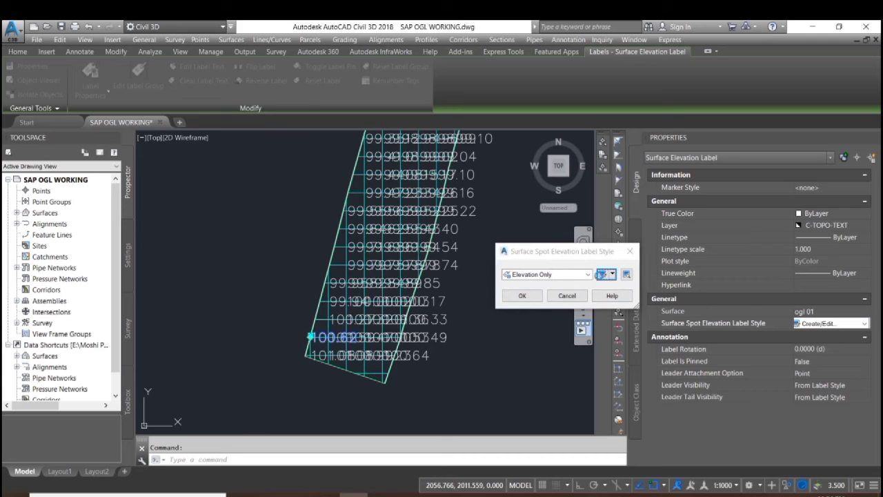
pyautogui.click(585, 256)
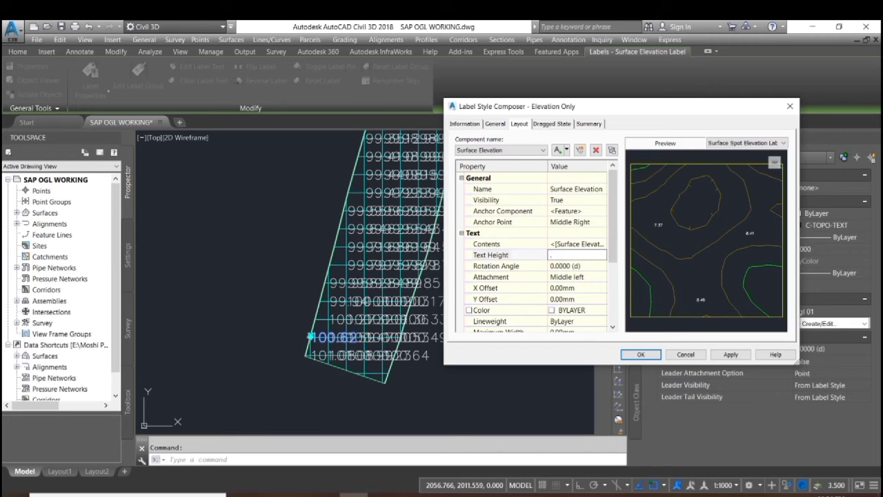
pyautogui.write('.7')
# Format the Surface Elevation component's contents as bold Calibri text in red
pyautogui.click(594, 244)
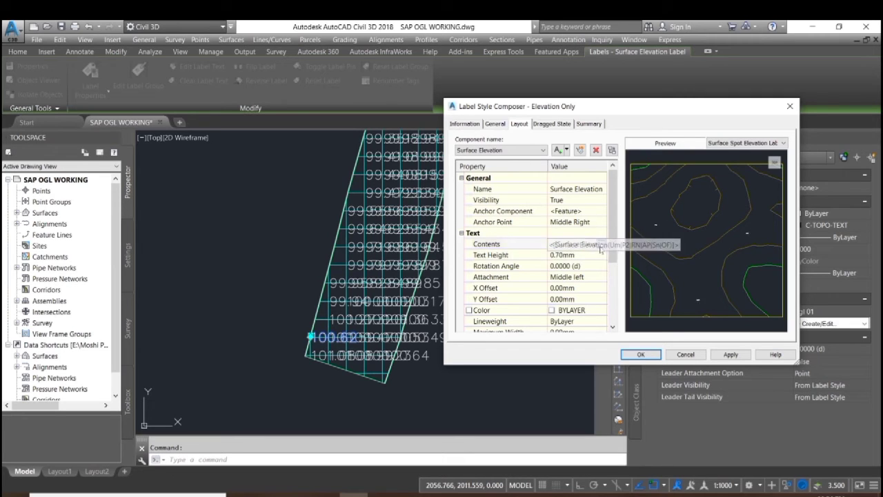
pyautogui.click(602, 244)
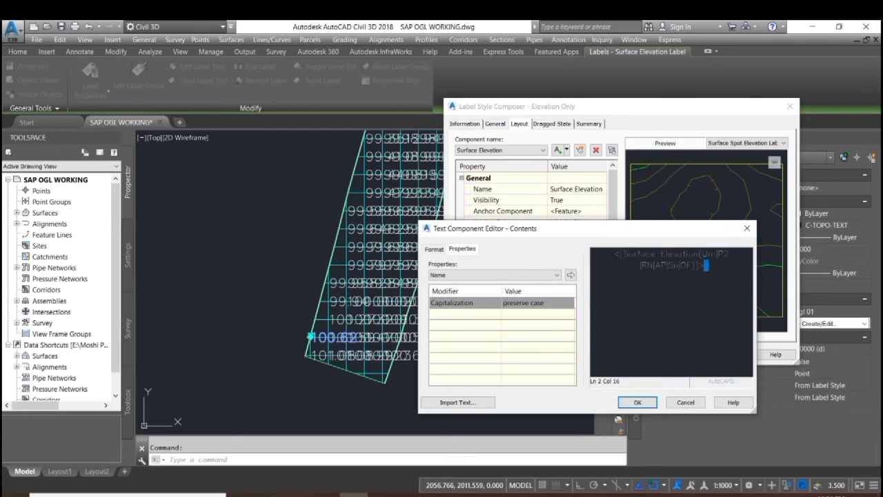
pyautogui.hotkey('ctrl', 'a')
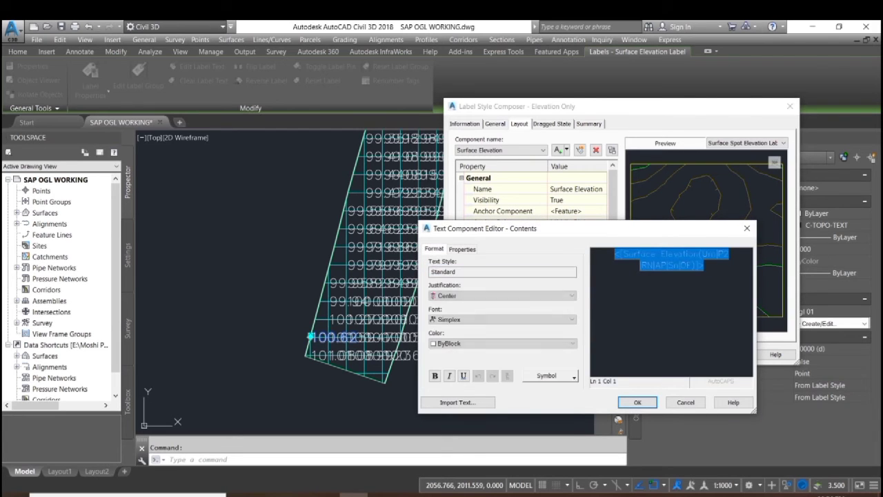
pyautogui.click(502, 319)
pyautogui.scroll(10, 474, 342)
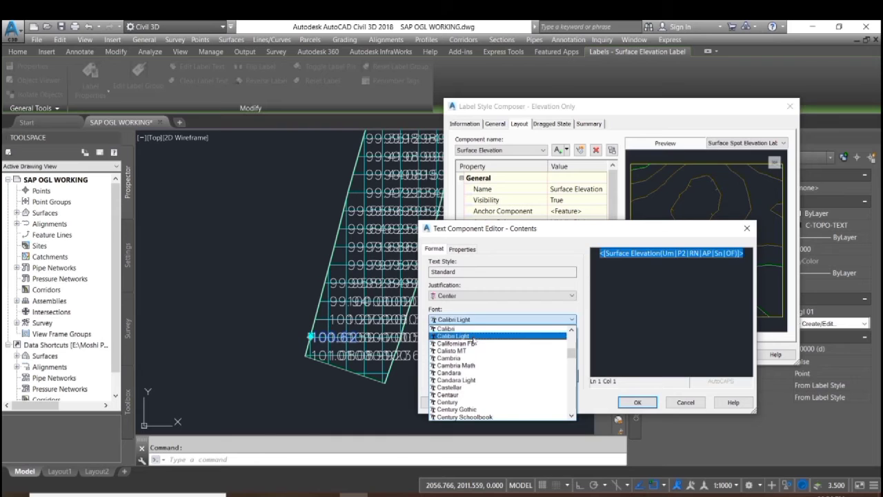
pyautogui.click(448, 329)
pyautogui.click(435, 375)
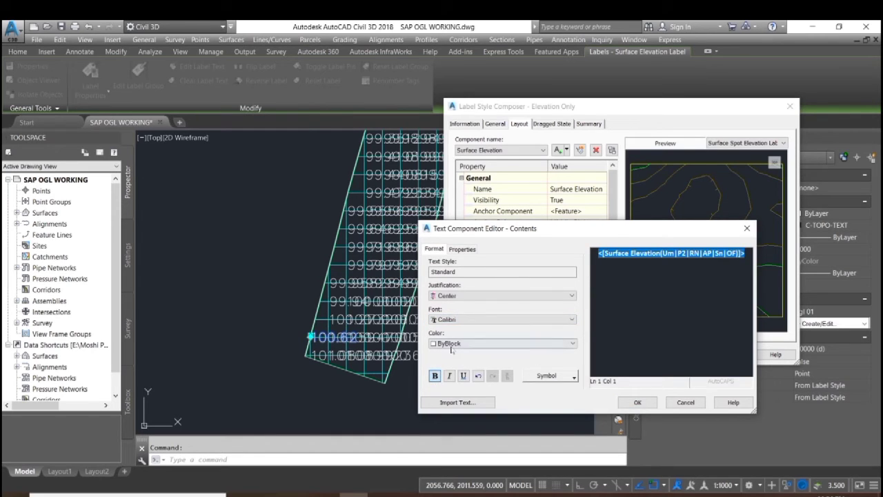
pyautogui.click(452, 343)
pyautogui.click(453, 367)
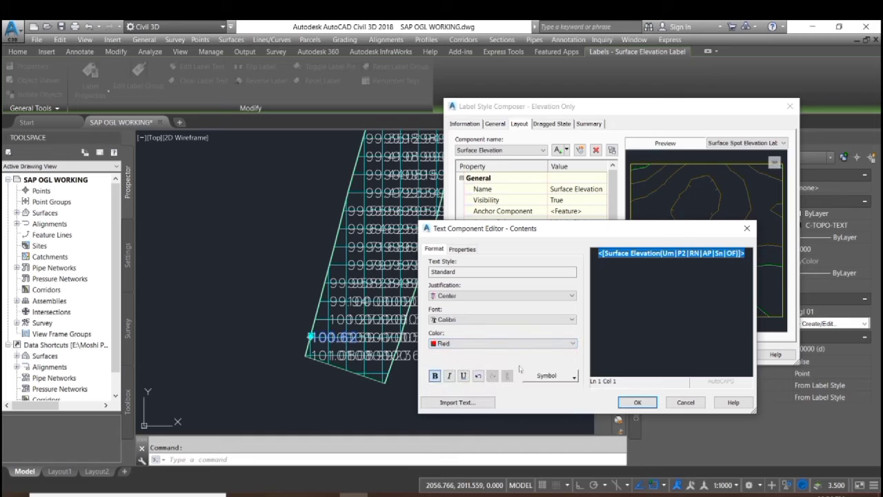
pyautogui.click(638, 402)
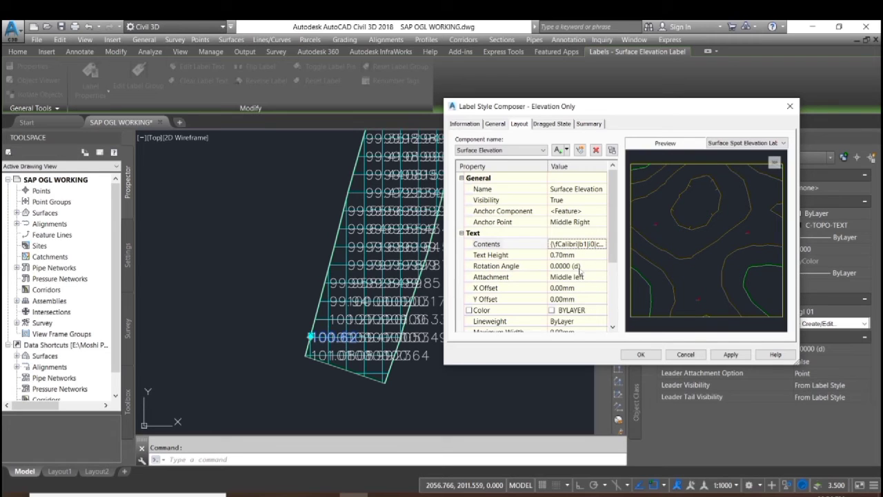
# Set the rotation angle of the elevation text to 60 degrees and save the Elevation Only label style
pyautogui.click(579, 267)
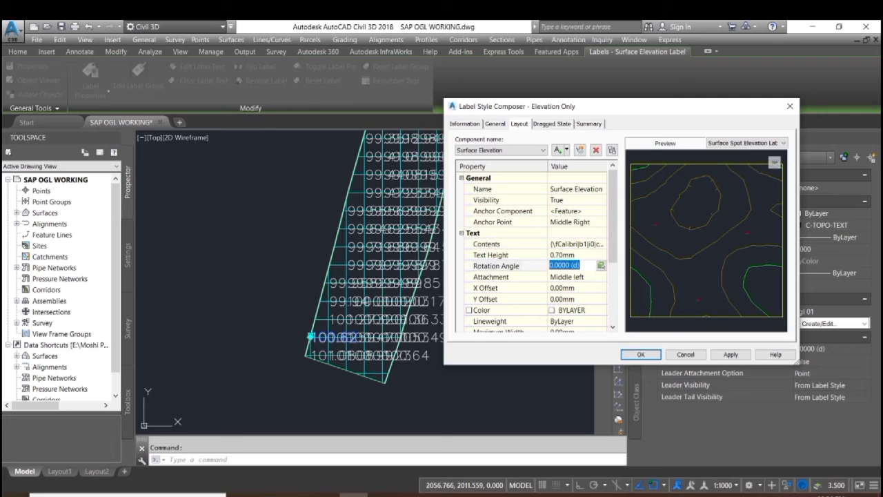
pyautogui.write('60')
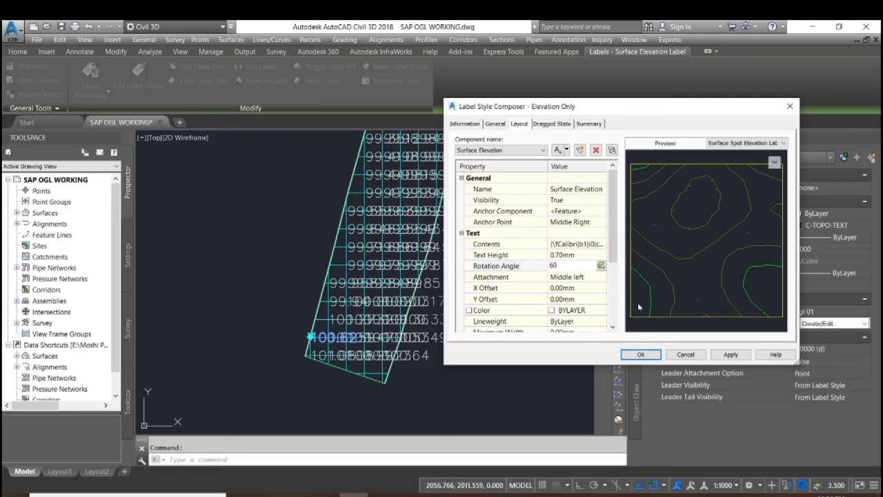
pyautogui.click(722, 355)
pyautogui.click(640, 355)
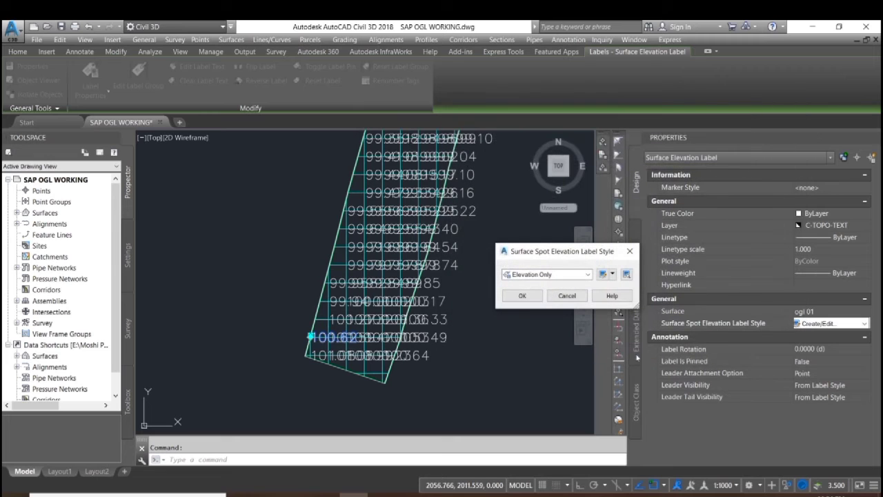
# Apply the edited Elevation Only style to the spot elevation label at the strip's southern end
pyautogui.click(522, 295)
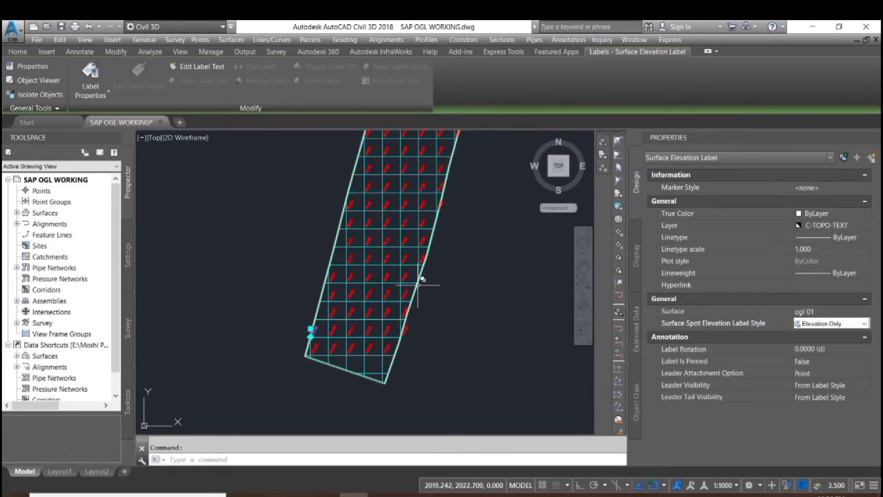
pyautogui.scroll(8, 403, 233)
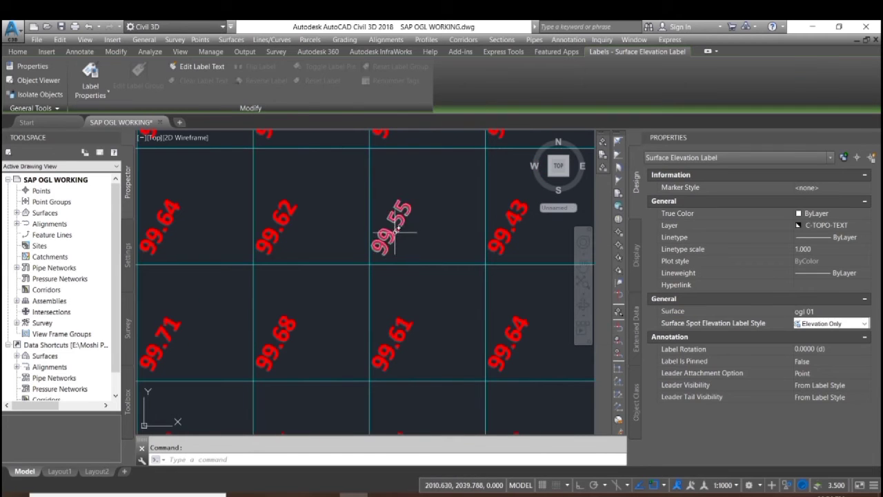
# Add the 99.55 spot elevation label to the selection and set the marker style of both labels to Basic X
pyautogui.click(399, 232)
pyautogui.scroll(-5, 428, 245)
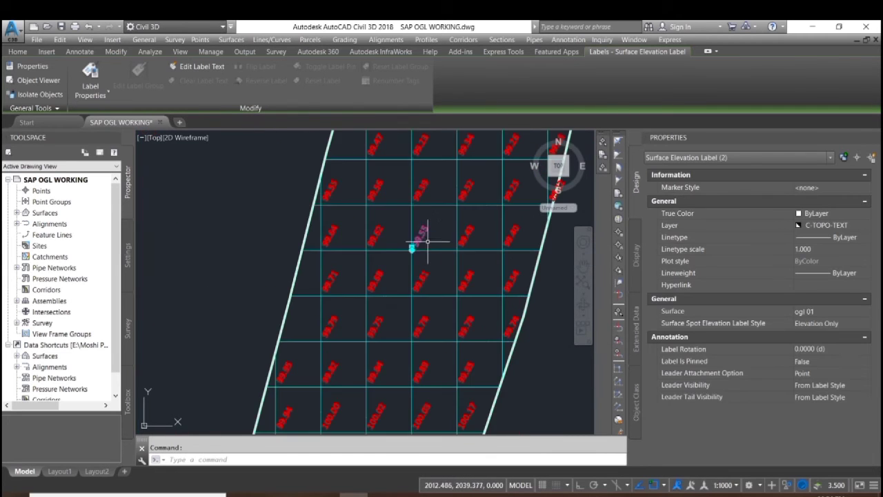
pyautogui.scroll(9, 409, 251)
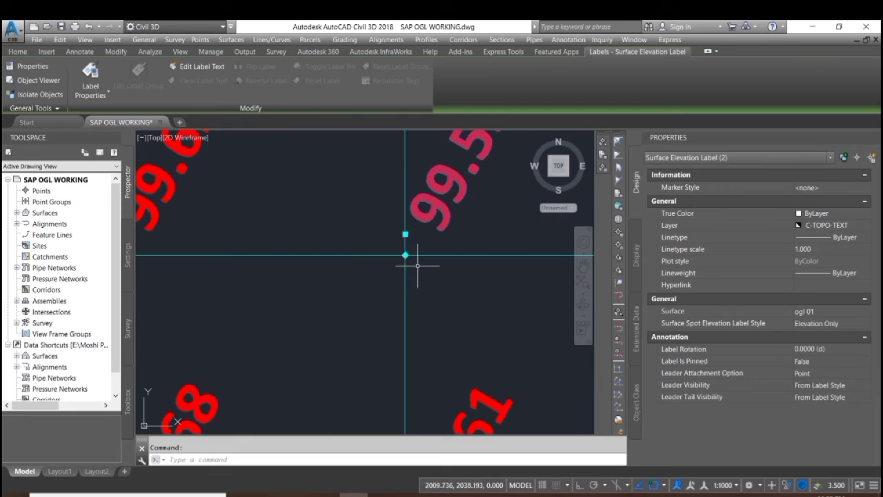
pyautogui.scroll(-3, 404, 256)
pyautogui.scroll(-1, 421, 262)
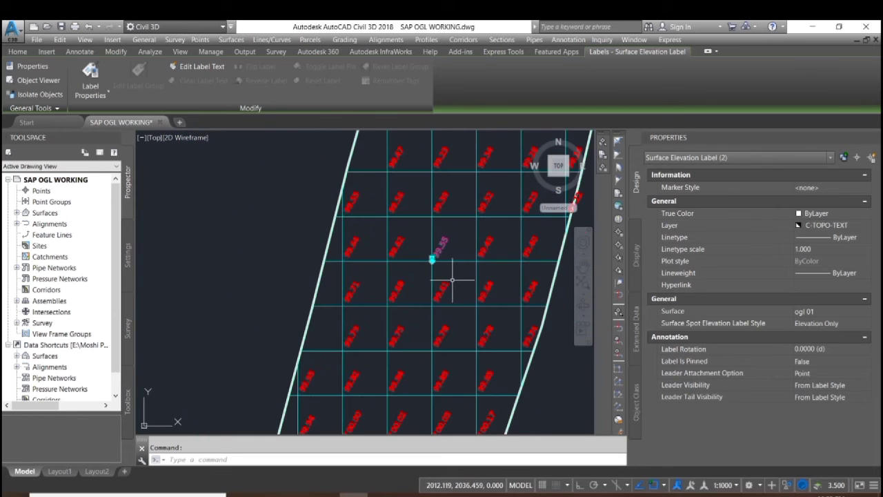
pyautogui.scroll(-1, 442, 272)
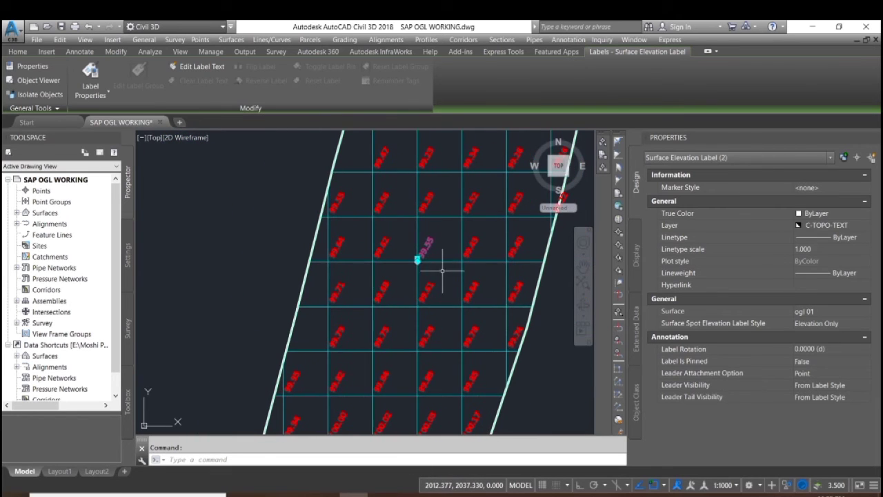
pyautogui.click(826, 189)
pyautogui.click(838, 190)
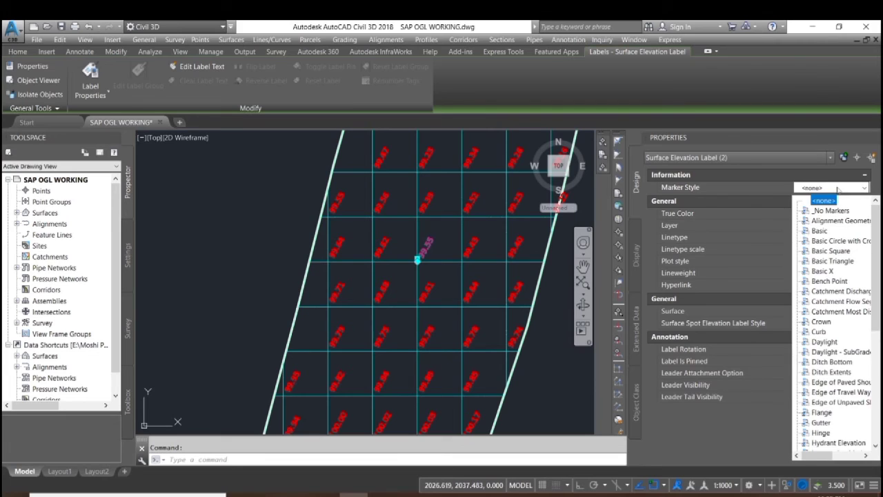
pyautogui.click(812, 272)
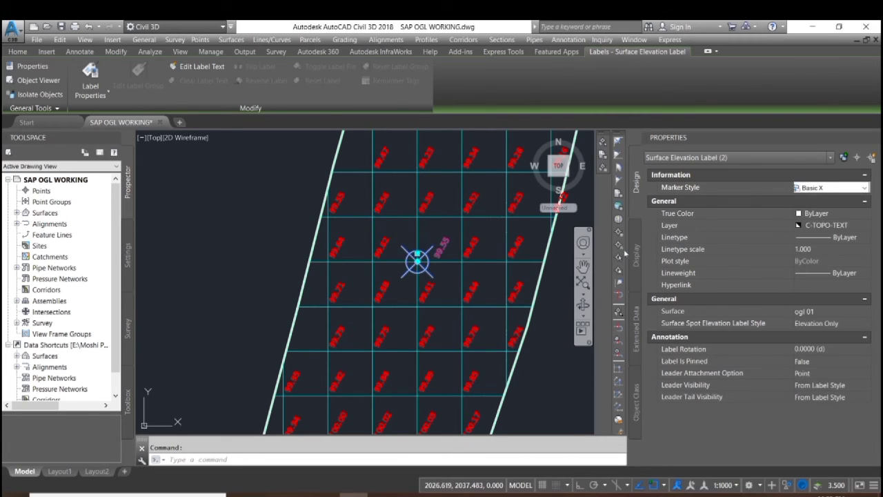
# Browse the available marker styles and set the two selected spot elevation labels to Basic
pyautogui.click(839, 192)
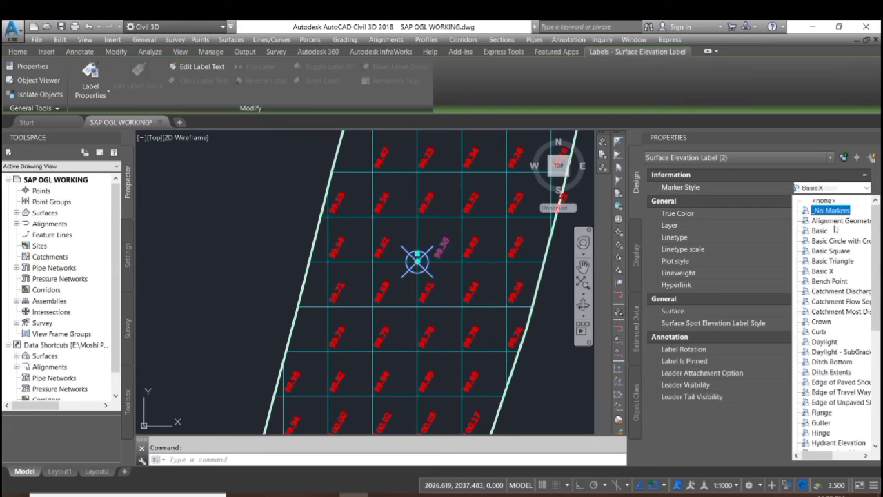
pyautogui.scroll(-2, 825, 438)
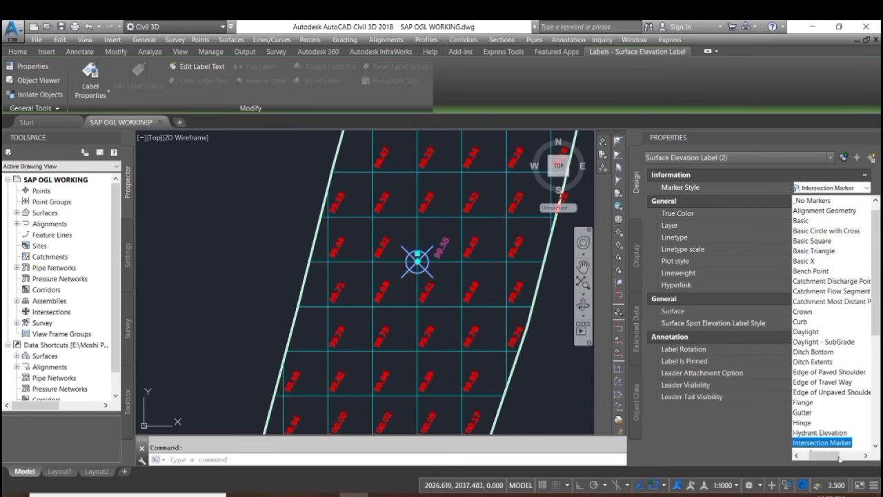
pyautogui.scroll(-6, 823, 429)
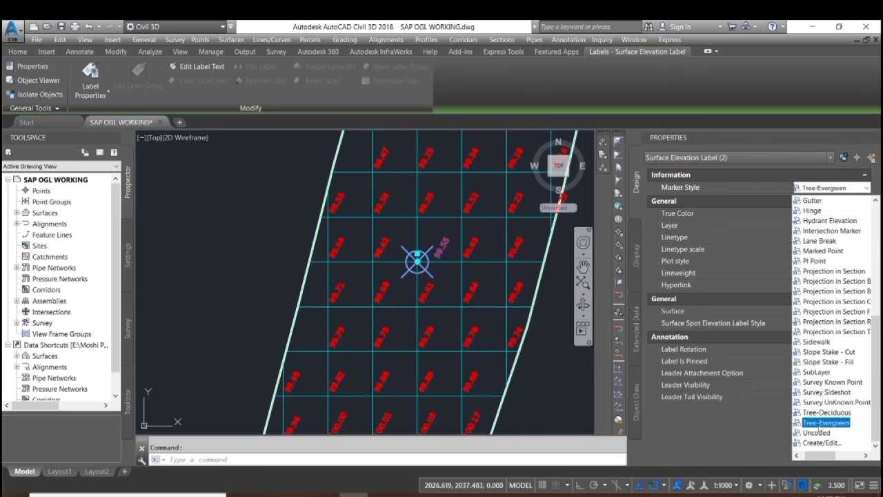
pyautogui.scroll(7, 815, 387)
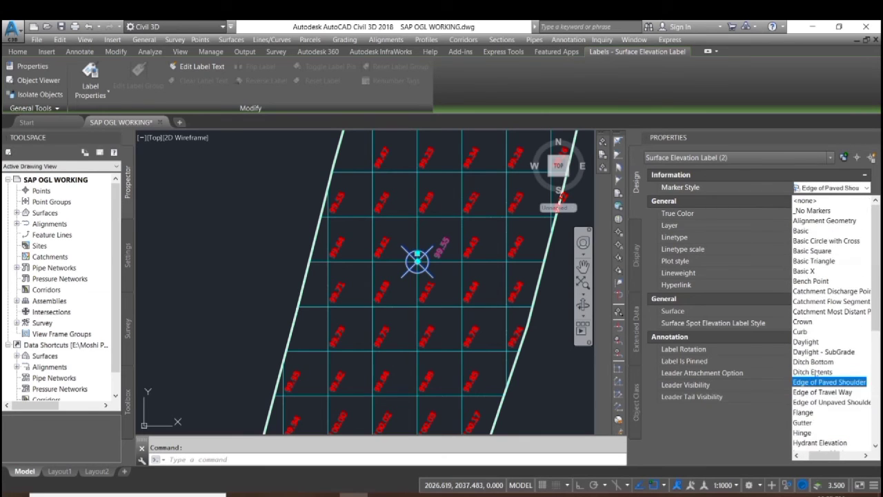
pyautogui.click(803, 231)
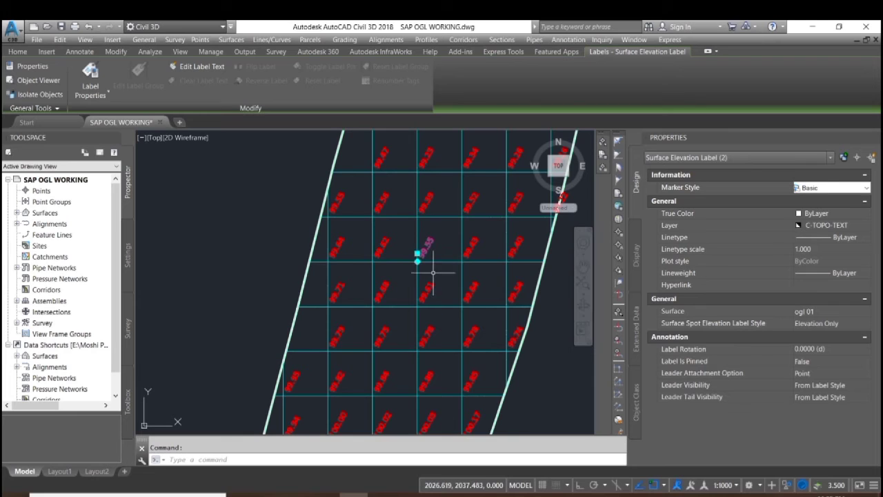
pyautogui.click(828, 191)
pyautogui.click(819, 201)
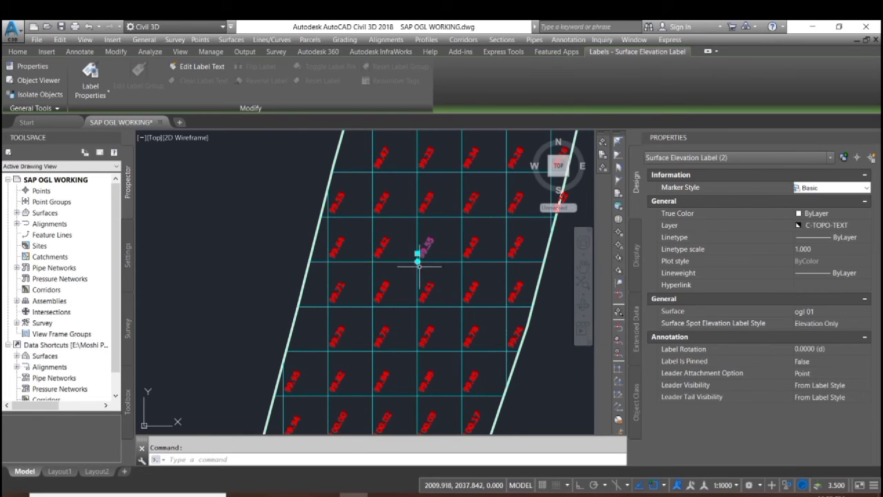
pyautogui.scroll(5, 407, 263)
pyautogui.scroll(-5, 398, 276)
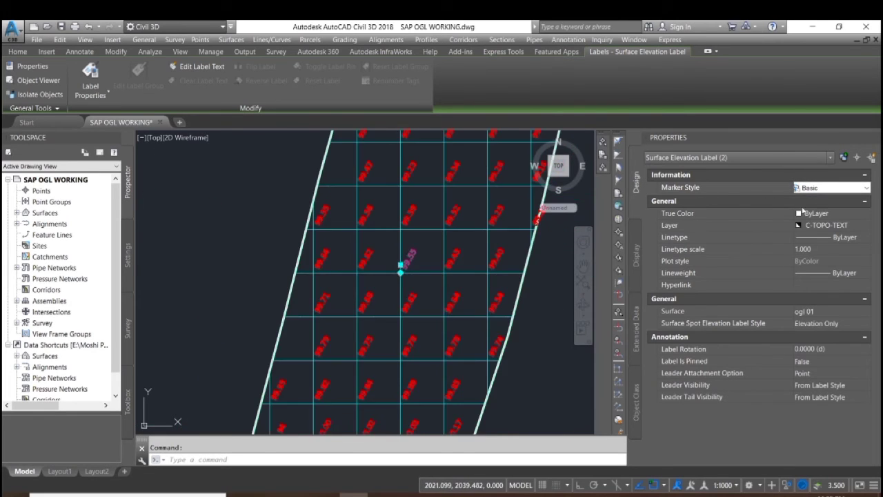
# Look through the marker styles again and switch the two selected labels back to Basic X
pyautogui.click(832, 187)
pyautogui.press('Down')
pyautogui.press('Down')
pyautogui.press('Down')
pyautogui.press('Down')
pyautogui.press('Down')
pyautogui.press('Down')
pyautogui.press('Down')
pyautogui.press('Down')
pyautogui.press('Down')
pyautogui.press('Down')
pyautogui.press('Down')
pyautogui.press('Down')
pyautogui.press('Down')
pyautogui.press('Down')
pyautogui.press('Down')
pyautogui.press('Down')
pyautogui.press('Down')
pyautogui.press('Down')
pyautogui.press('Down')
pyautogui.press('Down')
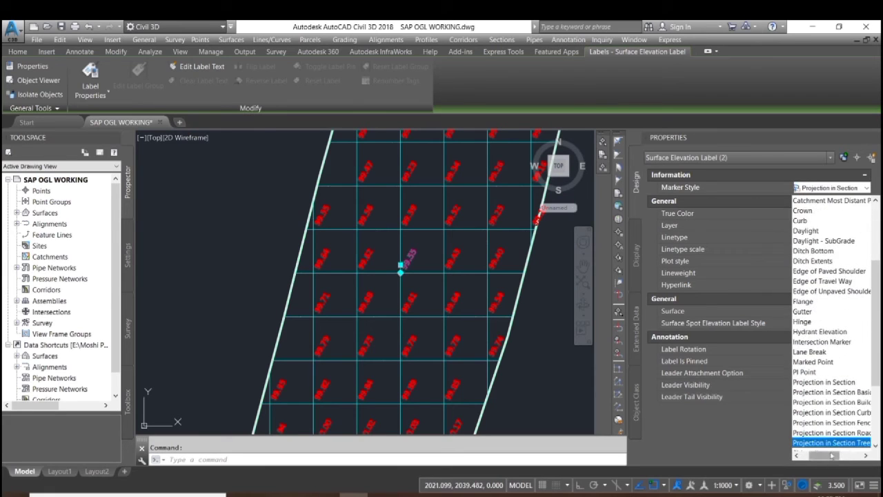
pyautogui.press('Up')
pyautogui.press('Up')
pyautogui.press('Up')
pyautogui.press('Up')
pyautogui.press('Up')
pyautogui.press('Up')
pyautogui.press('Up')
pyautogui.press('Up')
pyautogui.press('Up')
pyautogui.press('Up')
pyautogui.press('Up')
pyautogui.press('Up')
pyautogui.press('Up')
pyautogui.press('Up')
pyautogui.press('Up')
pyautogui.press('Up')
pyautogui.press('Up')
pyautogui.press('Up')
pyautogui.press('Up')
pyautogui.press('Up')
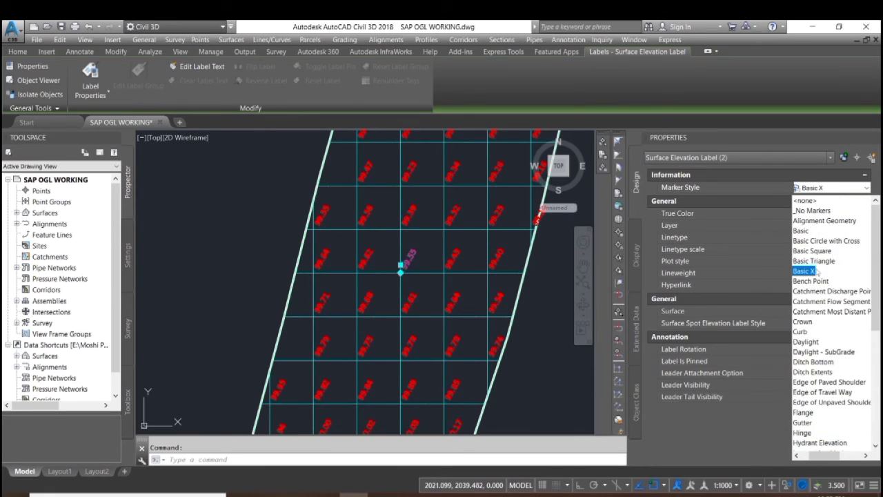
pyautogui.click(811, 318)
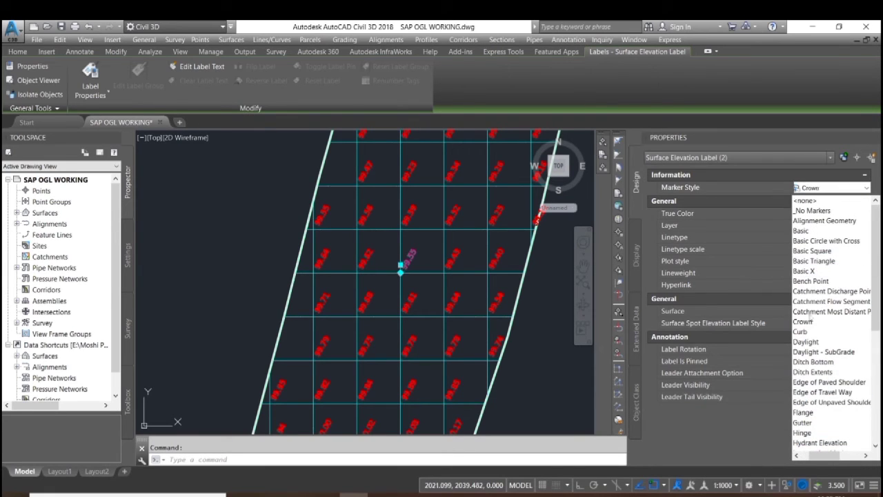
pyautogui.click(805, 272)
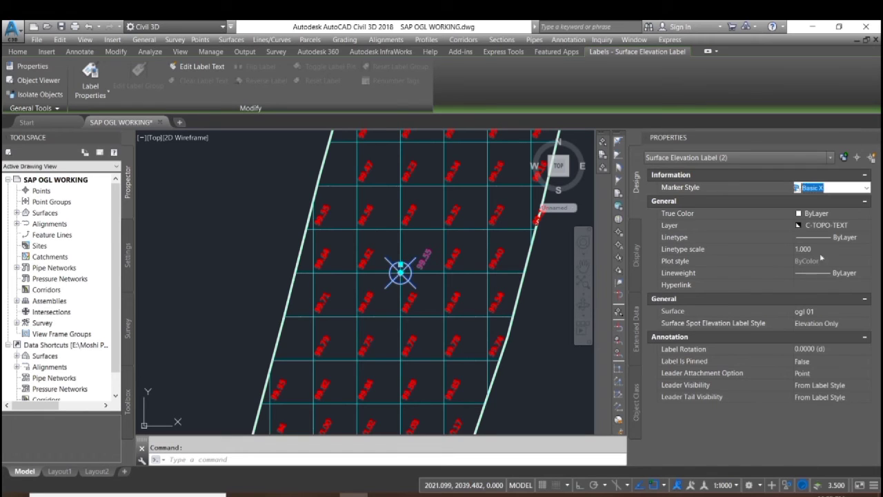
# Assign the Basic Triangle marker style to the two selected labels and set that style's drawing-scale size to 0.50 mm
pyautogui.click(866, 187)
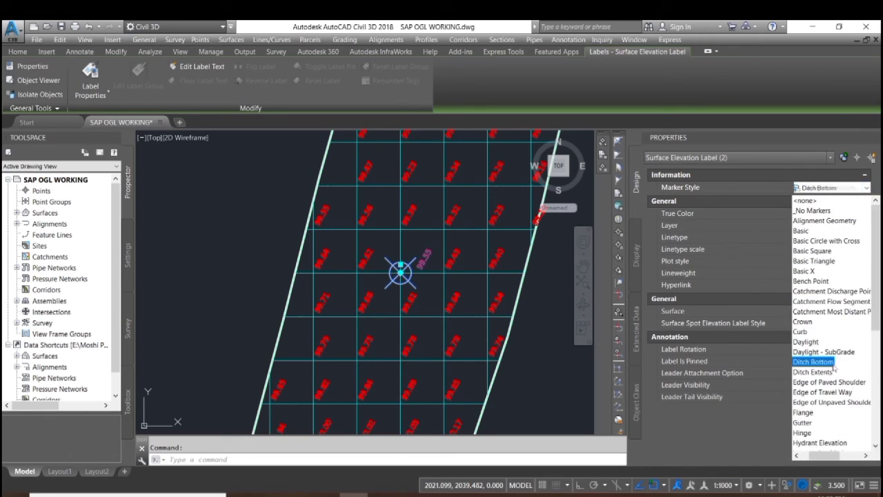
pyautogui.click(806, 262)
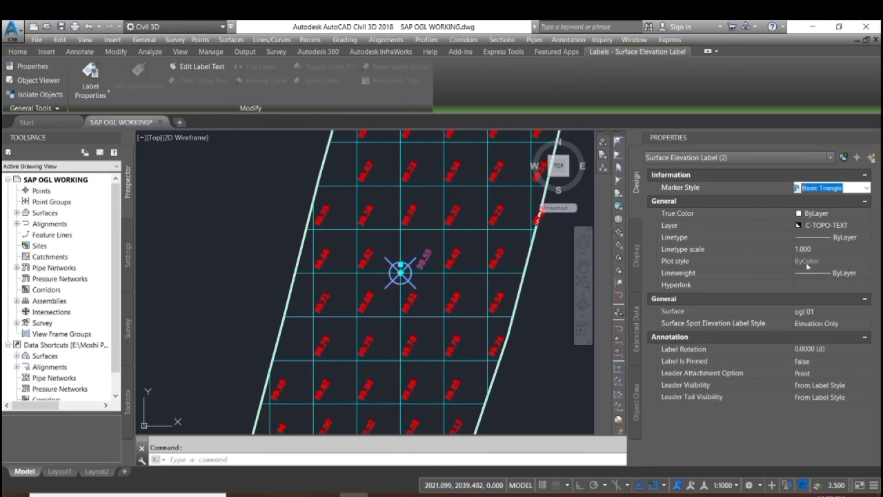
pyautogui.click(866, 187)
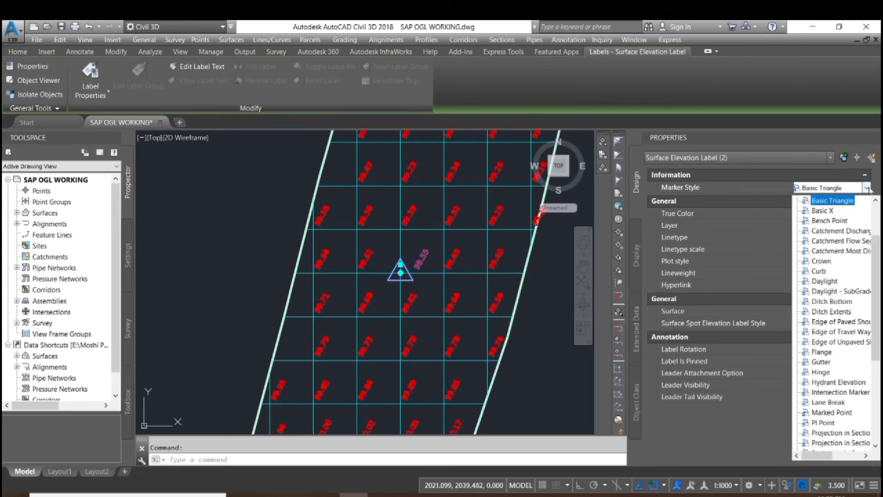
pyautogui.scroll(-8, 832, 345)
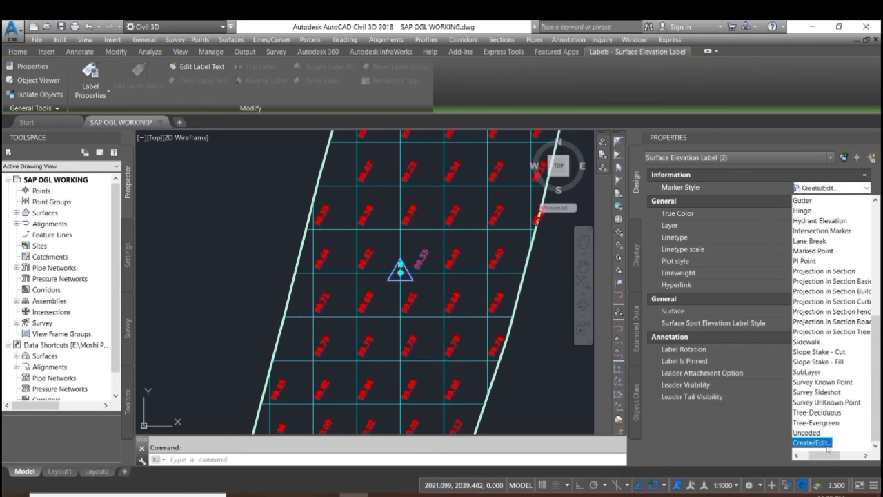
pyautogui.click(825, 442)
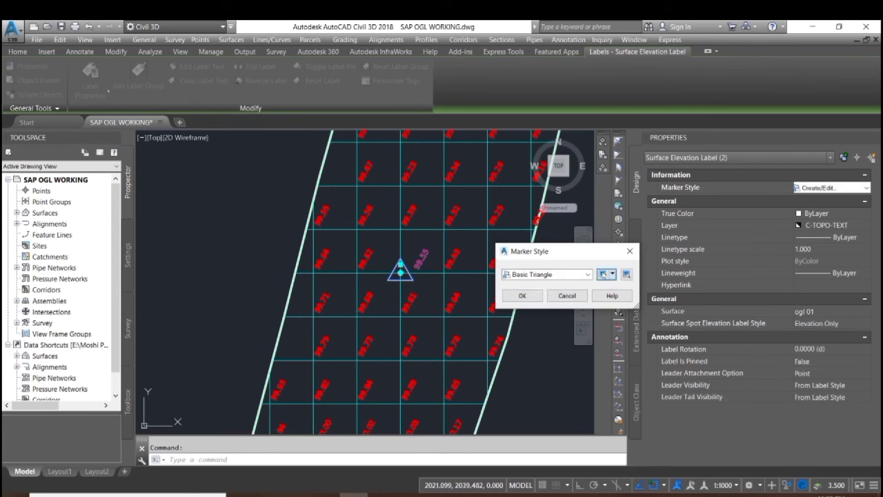
pyautogui.click(603, 274)
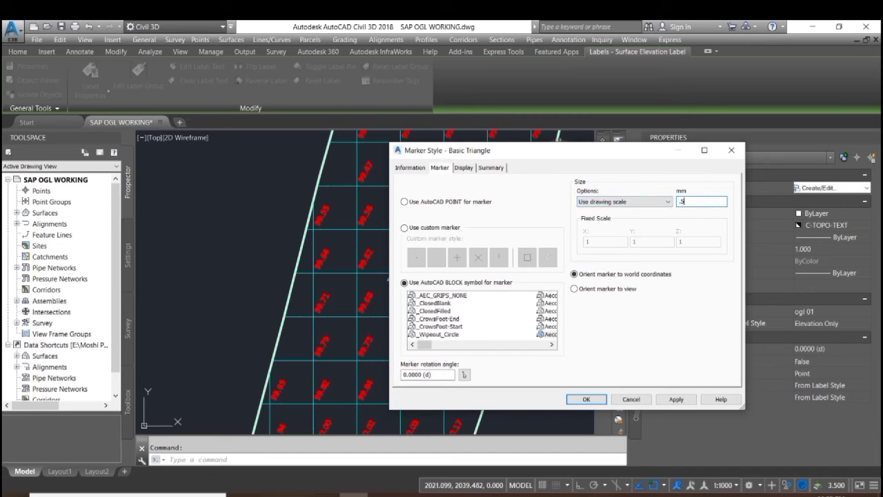
pyautogui.click(673, 400)
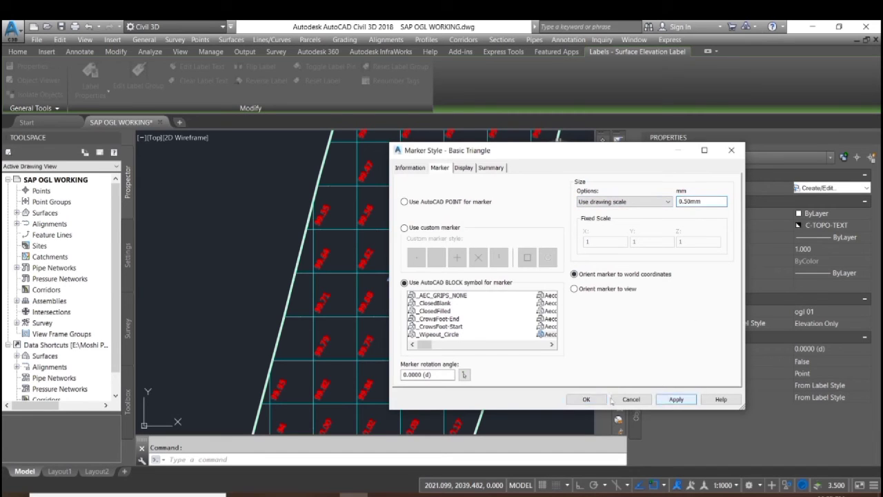
pyautogui.click(586, 399)
pyautogui.click(523, 295)
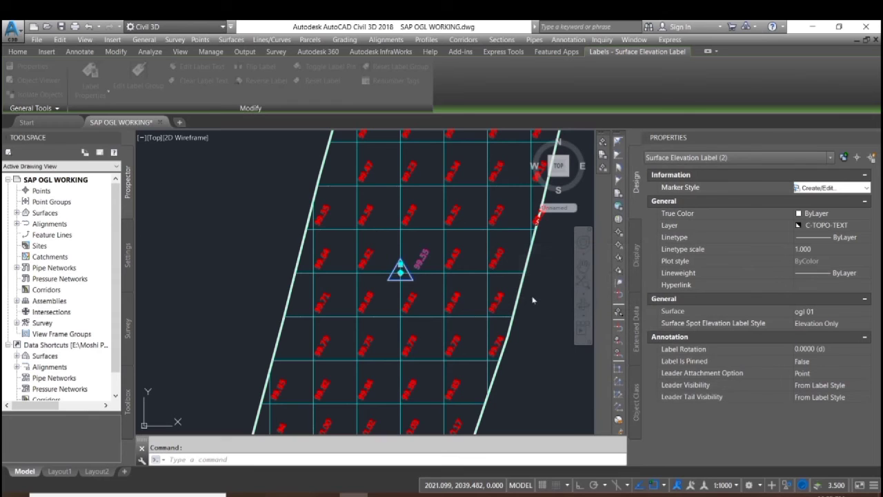
pyautogui.scroll(5, 400, 268)
pyautogui.scroll(-5, 434, 291)
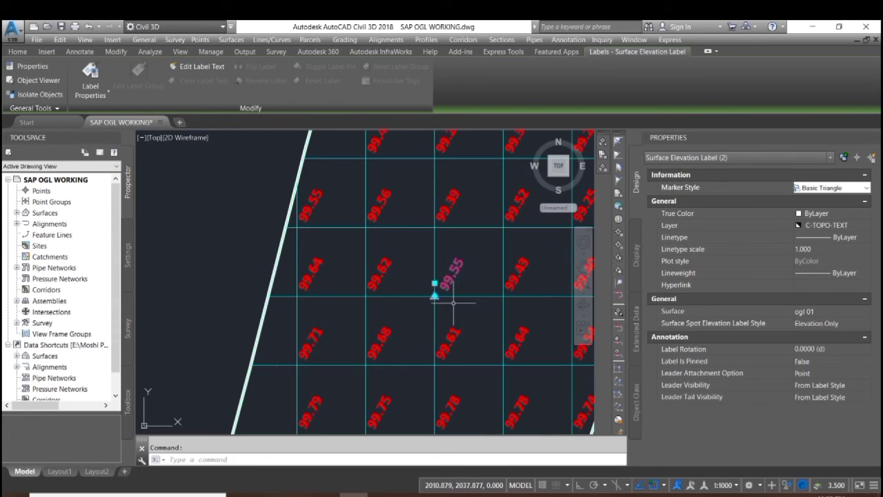
pyautogui.press('Escape')
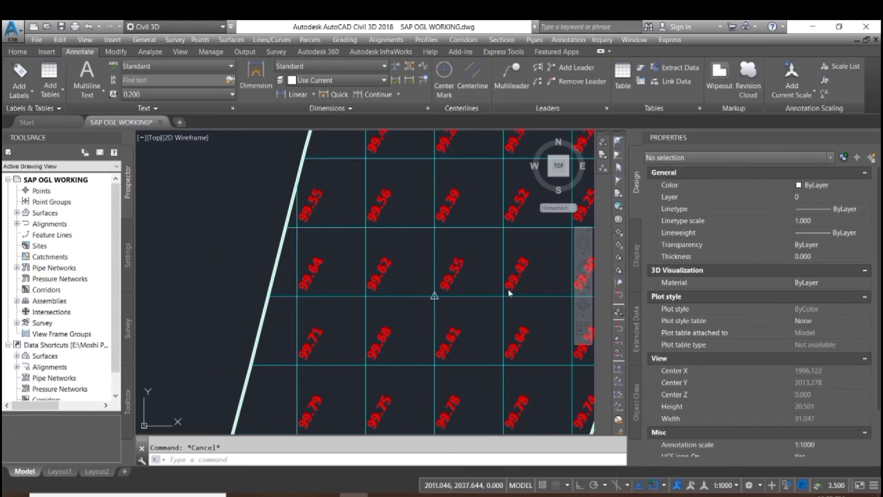
# Select all similar spot elevation labels on the surface and set their marker style to Basic X
pyautogui.click(510, 293)
pyautogui.rightClick(492, 293)
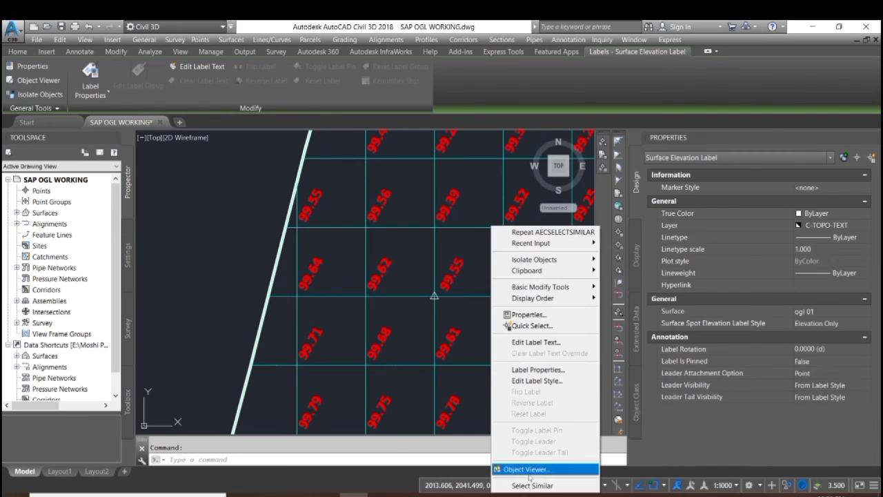
pyautogui.click(531, 486)
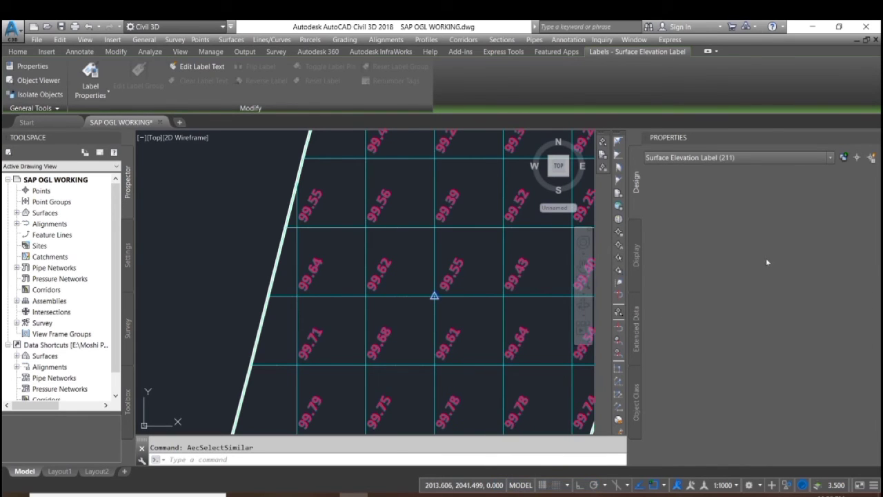
pyautogui.click(833, 189)
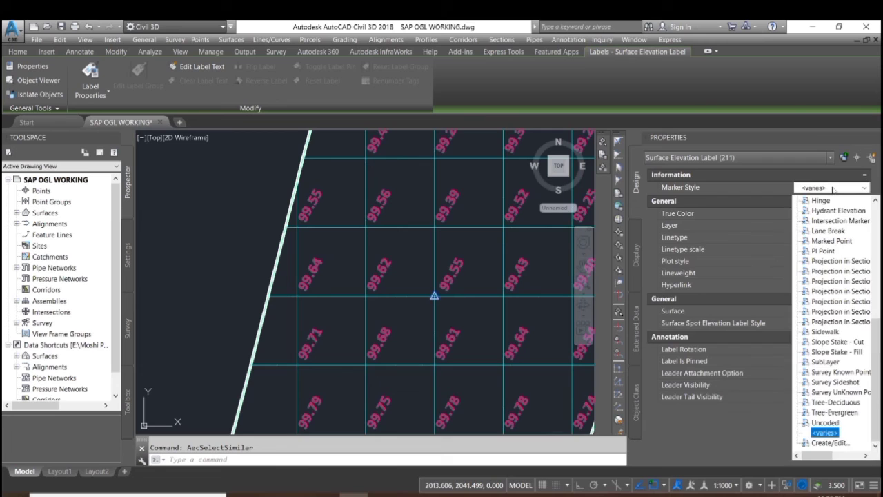
pyautogui.press('h')
pyautogui.press('h')
pyautogui.scroll(3, 833, 218)
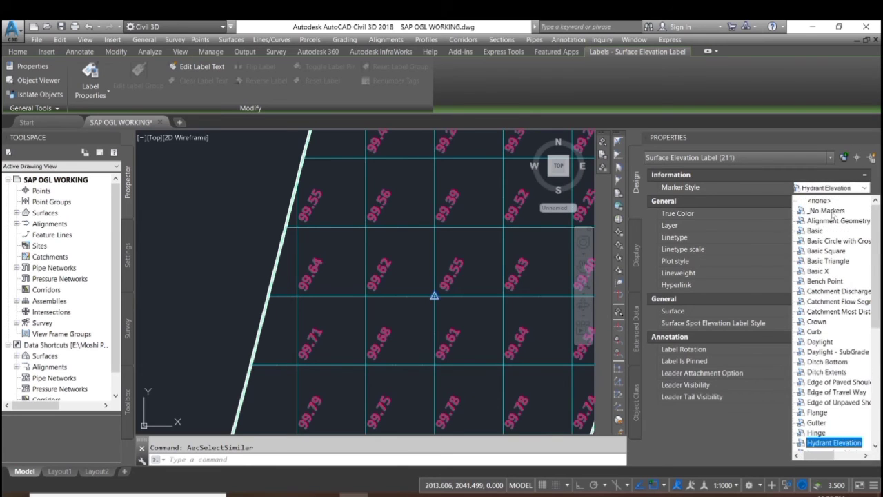
pyautogui.press('b')
pyautogui.press('b')
pyautogui.press('b')
pyautogui.press('b')
pyautogui.press('b')
pyautogui.press('Return')
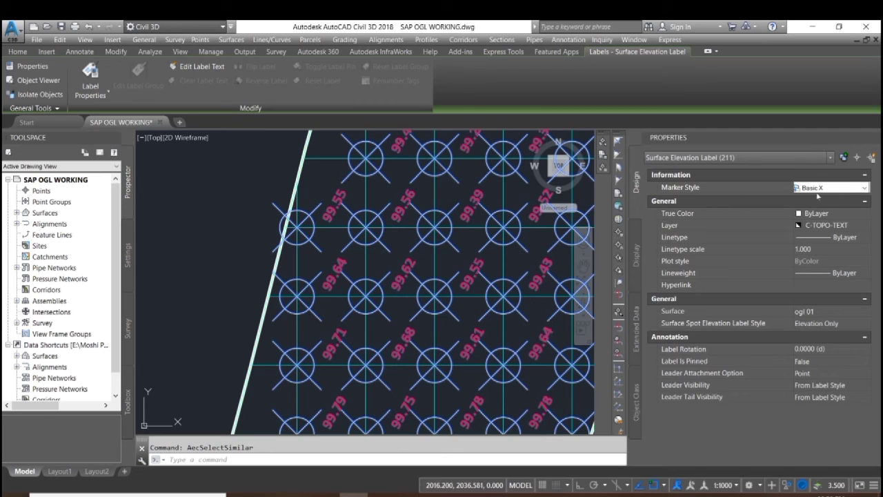
# Set the marker style of all selected spot elevation labels to Basic Triangle and clear the selection
pyautogui.click(864, 192)
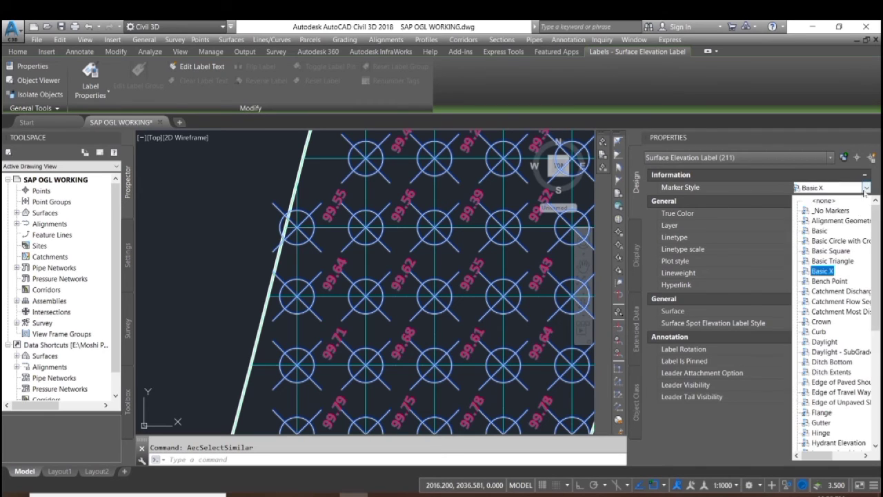
pyautogui.click(832, 261)
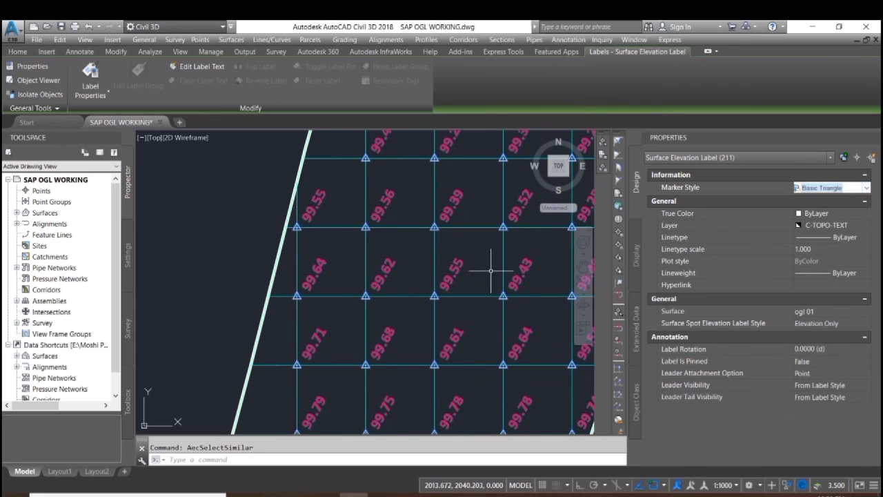
pyautogui.scroll(-6, 493, 267)
pyautogui.scroll(3, 503, 311)
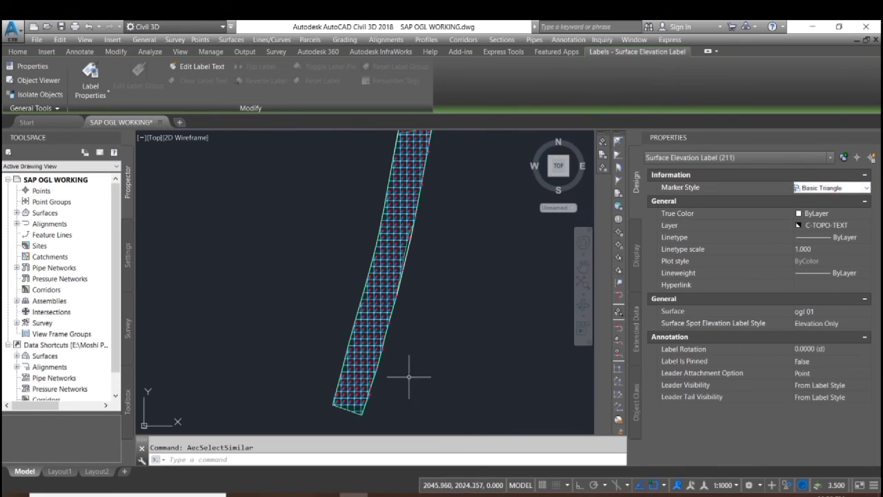
pyautogui.press('Escape')
# Select all similar spot elevation labels on the surface and open their Elevation Only label style for editing
pyautogui.scroll(3, 403, 174)
pyautogui.scroll(6, 403, 176)
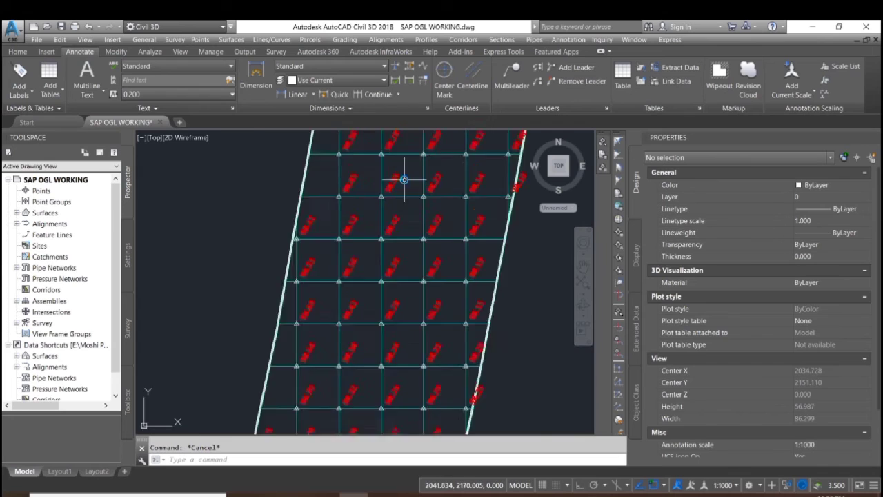
pyautogui.click(439, 269)
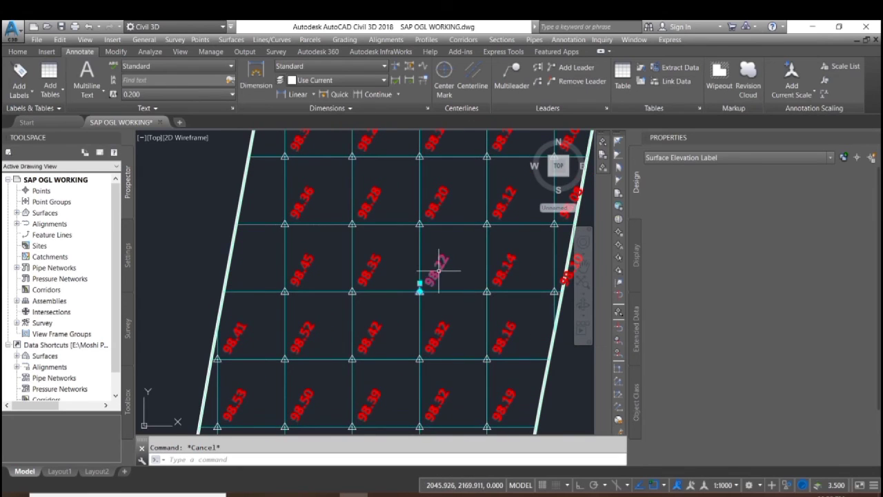
pyautogui.rightClick(468, 227)
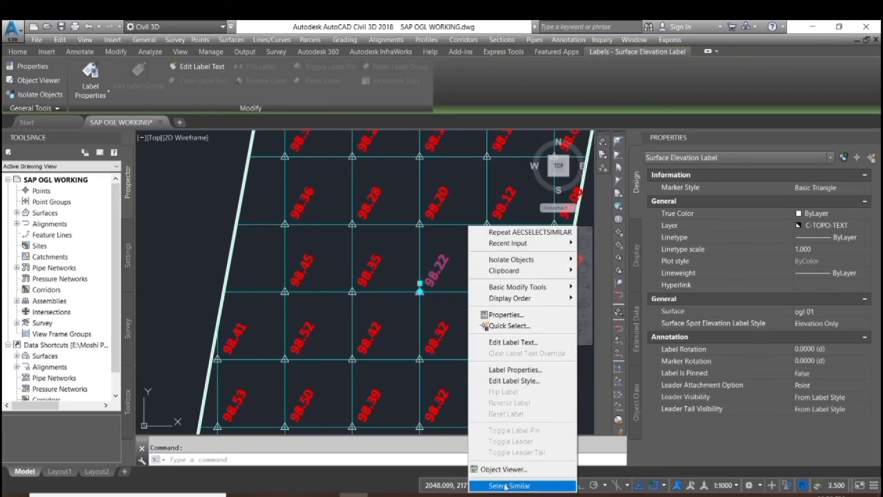
pyautogui.click(504, 485)
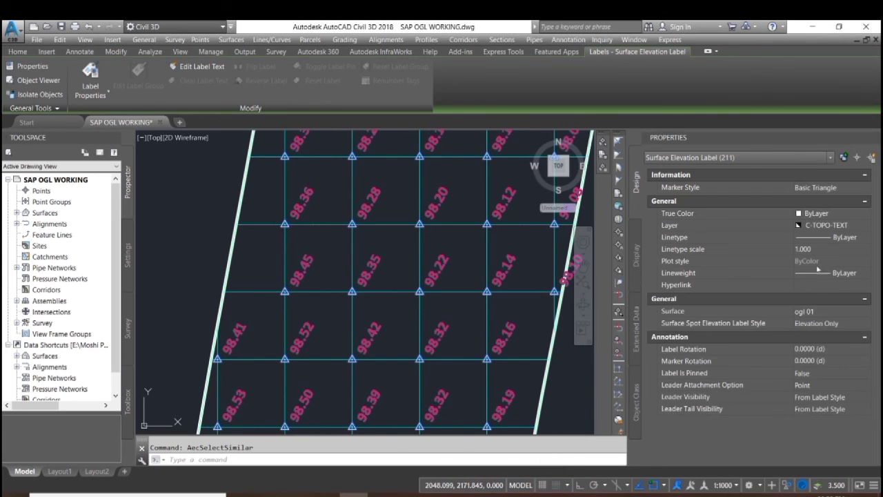
pyautogui.click(835, 323)
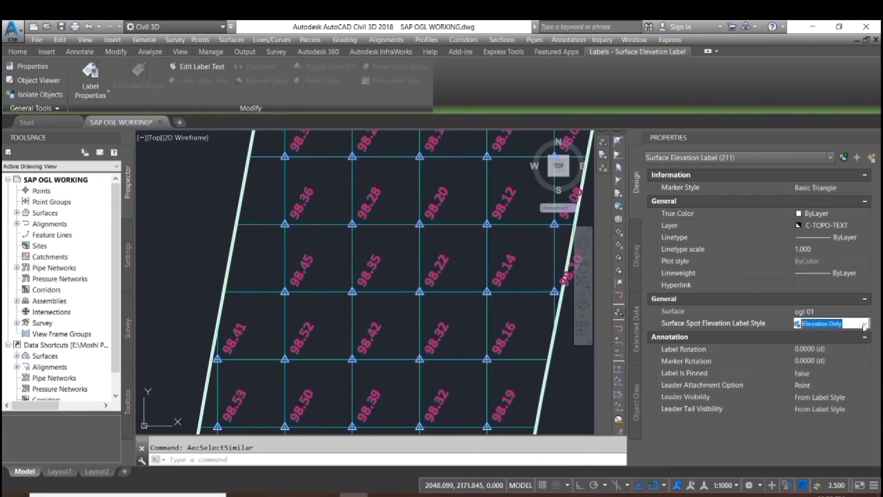
pyautogui.click(854, 325)
pyautogui.click(835, 357)
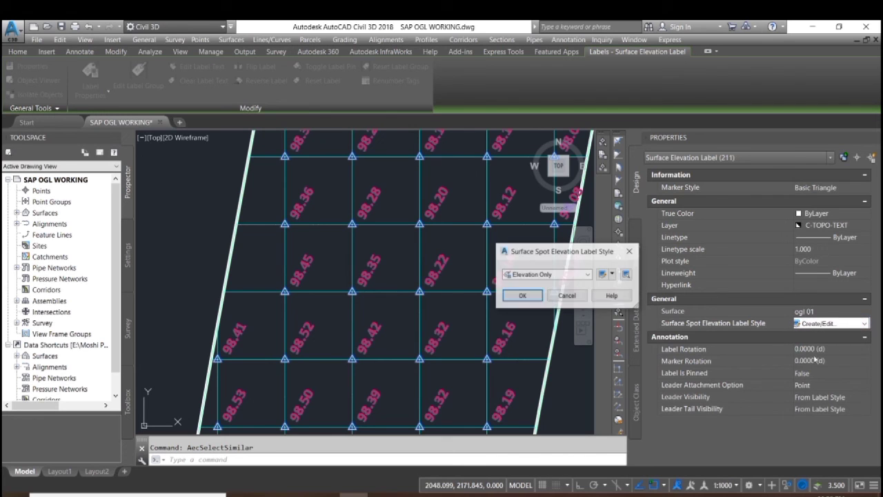
pyautogui.click(600, 274)
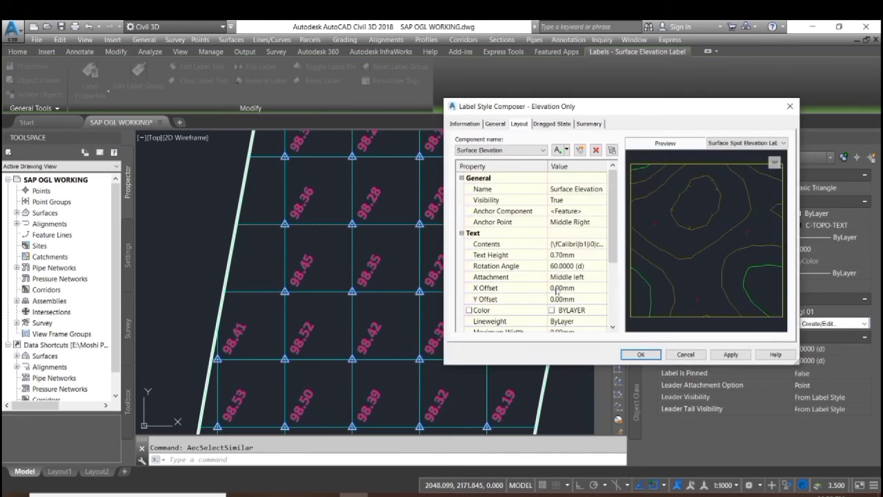
# Set the Surface Elevation text height to 1.20 mm and rotation angle to 45 degrees, apply the style, and deselect the labels
pyautogui.click(579, 255)
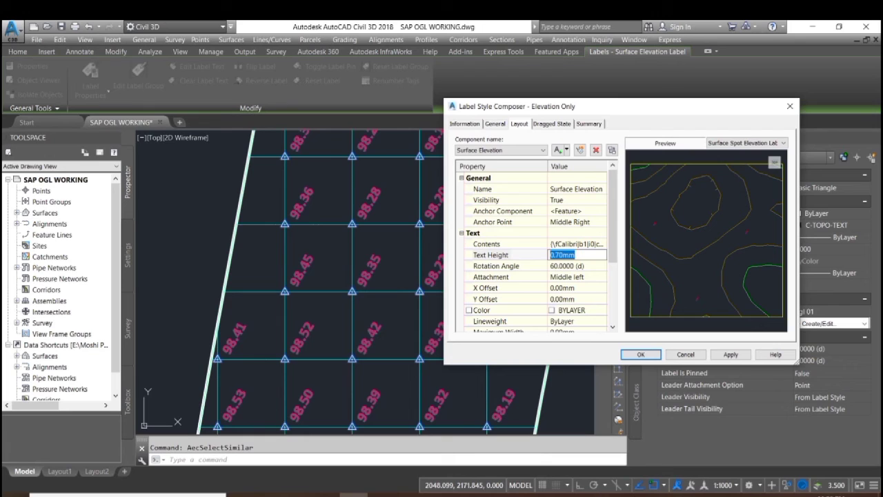
pyautogui.click(581, 266)
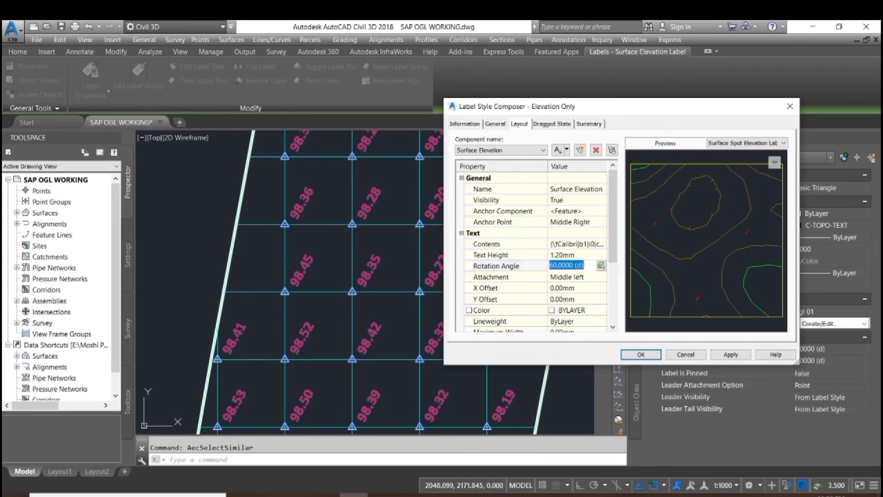
pyautogui.write('4')
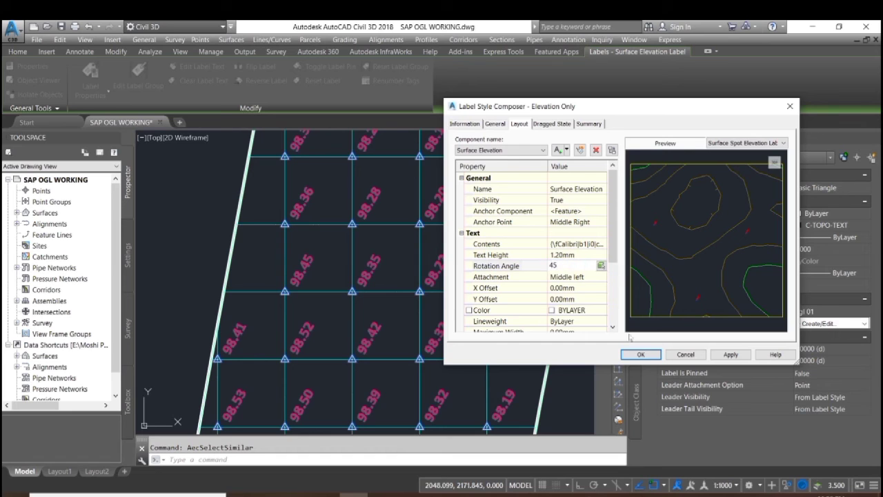
pyautogui.write('5')
pyautogui.click(735, 359)
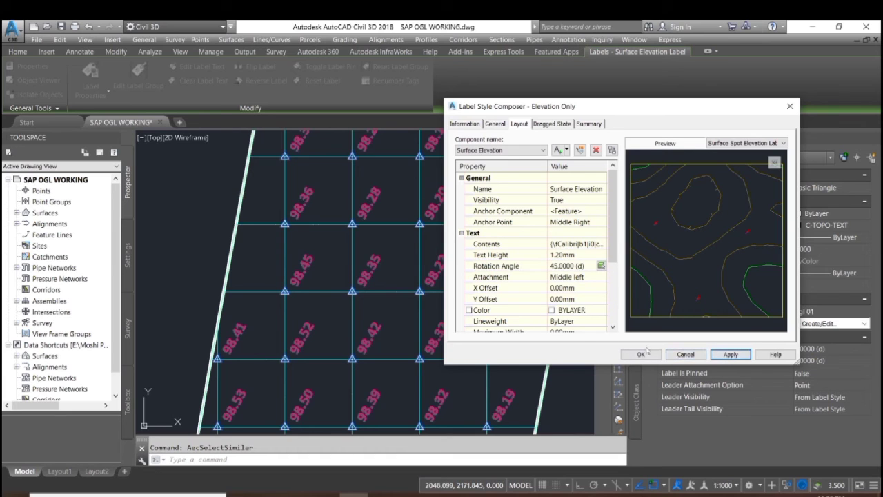
pyautogui.click(642, 354)
pyautogui.click(523, 296)
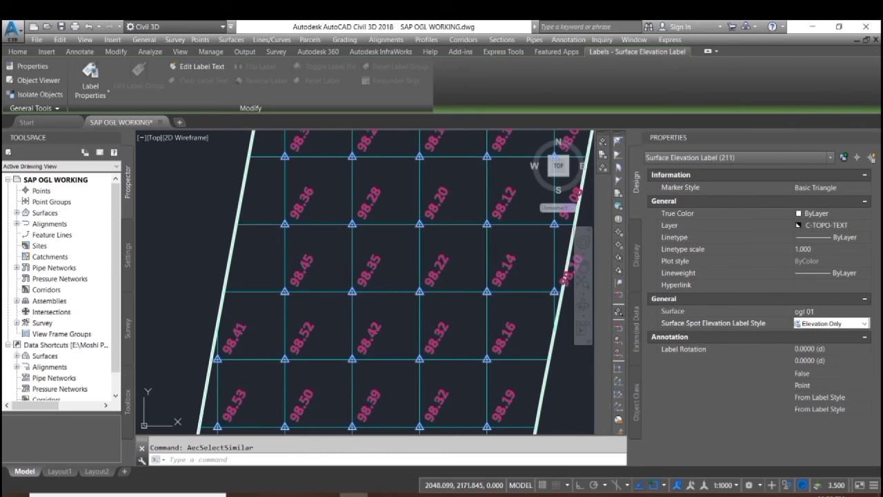
pyautogui.scroll(-3, 400, 289)
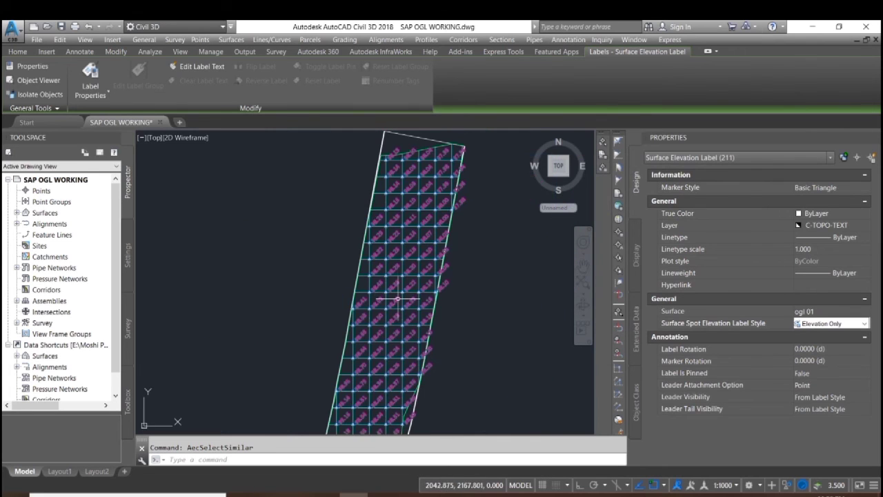
pyautogui.scroll(5, 397, 260)
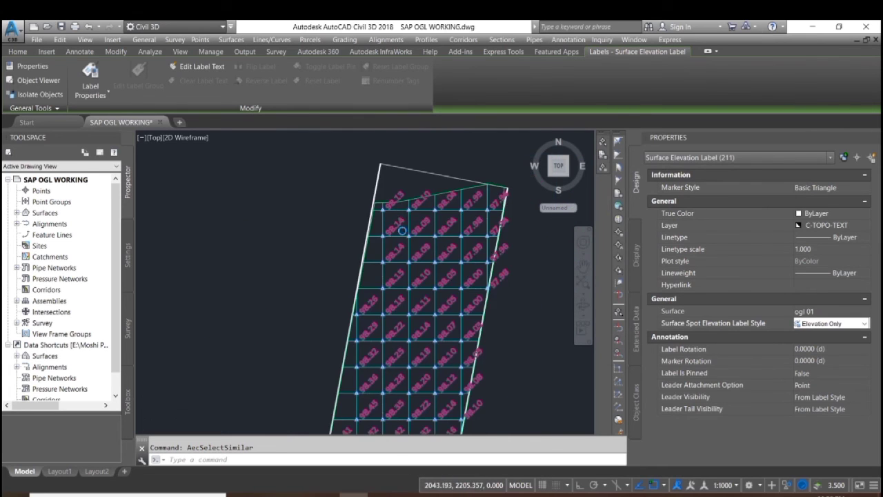
pyautogui.moveTo(367, 302); pyautogui.dragTo(400, 270, button='middle')
pyautogui.press('Escape')
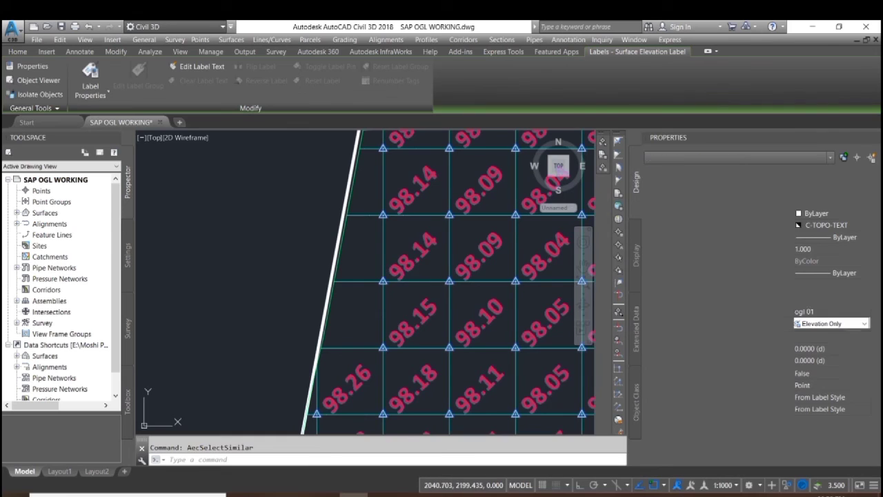
# Copy the westernmost 98.14 label just above the 98.15 label from its marker centre to the same grid line's end at the western boundary
pyautogui.click(399, 269)
pyautogui.scroll(5, 390, 262)
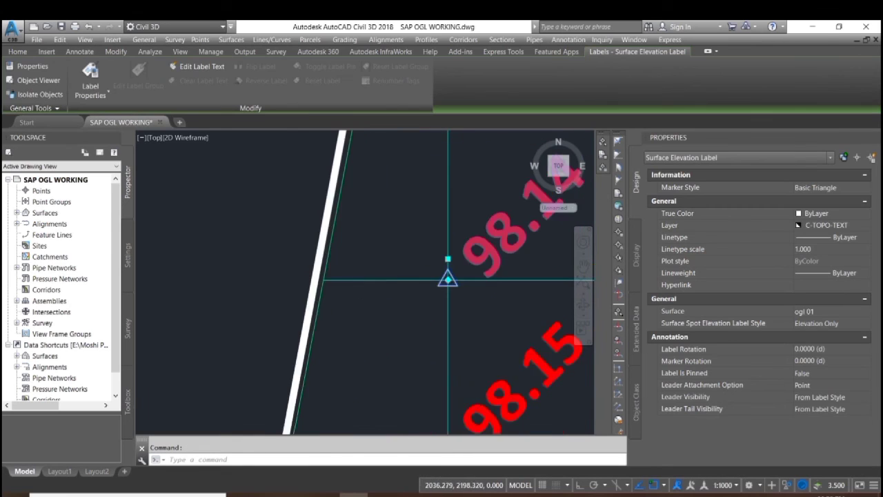
pyautogui.scroll(-5, 396, 252)
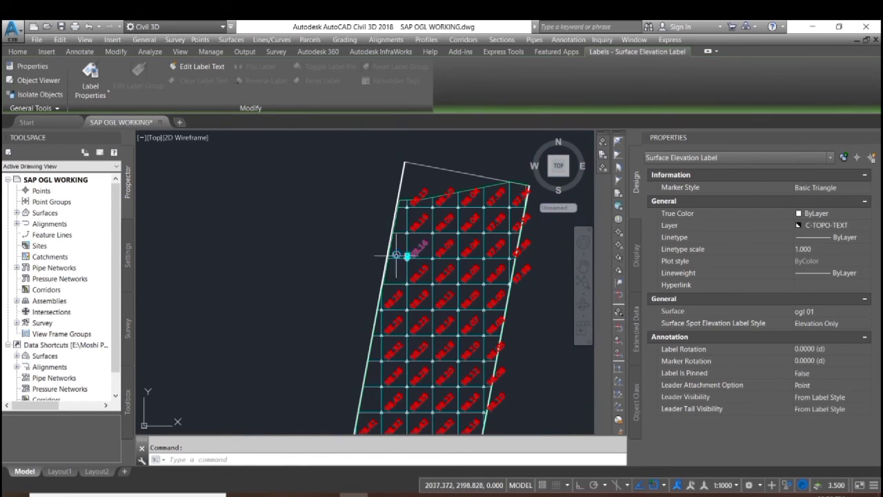
pyautogui.scroll(5, 398, 252)
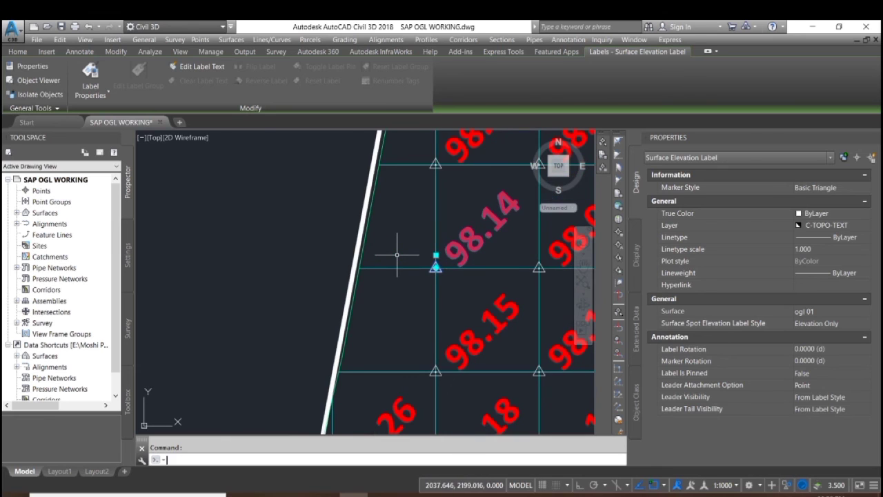
pyautogui.write('c')
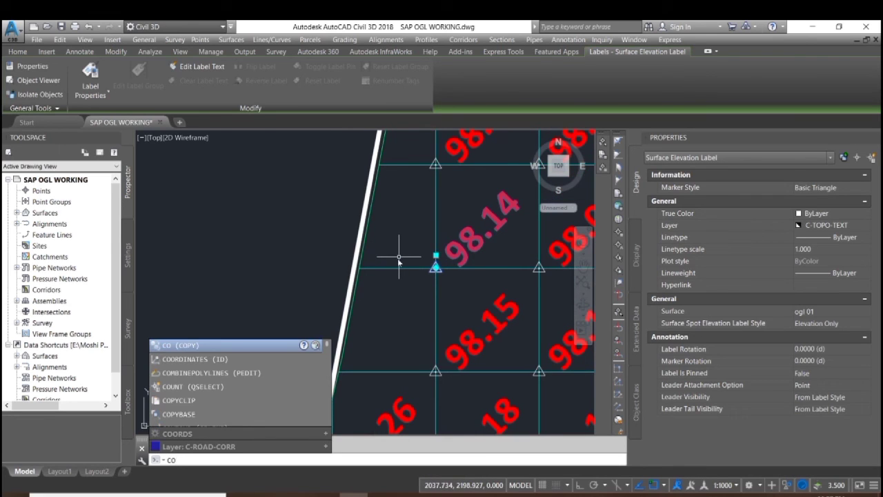
pyautogui.press('Return')
pyautogui.scroll(7, 435, 268)
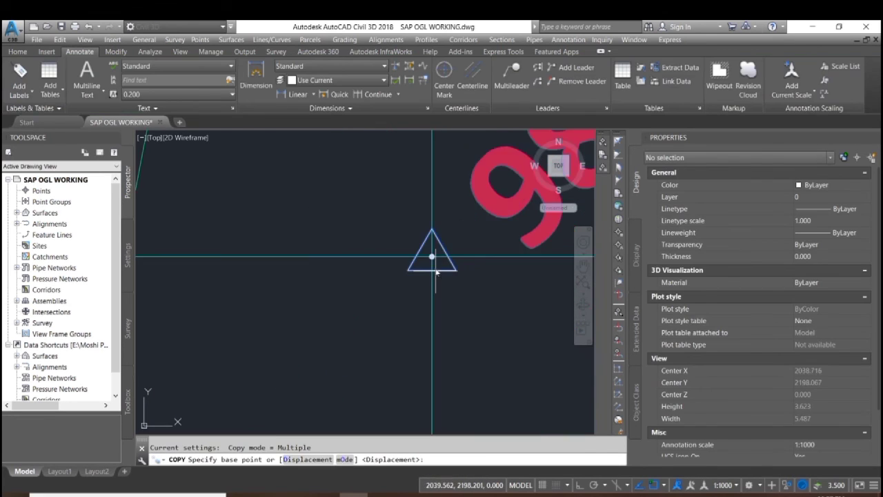
pyautogui.click(432, 257)
pyautogui.scroll(-4, 430, 296)
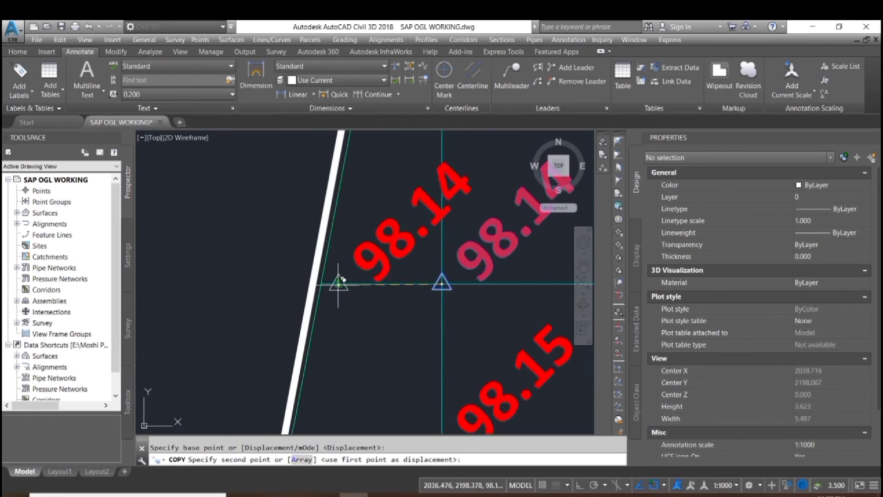
pyautogui.scroll(5, 315, 282)
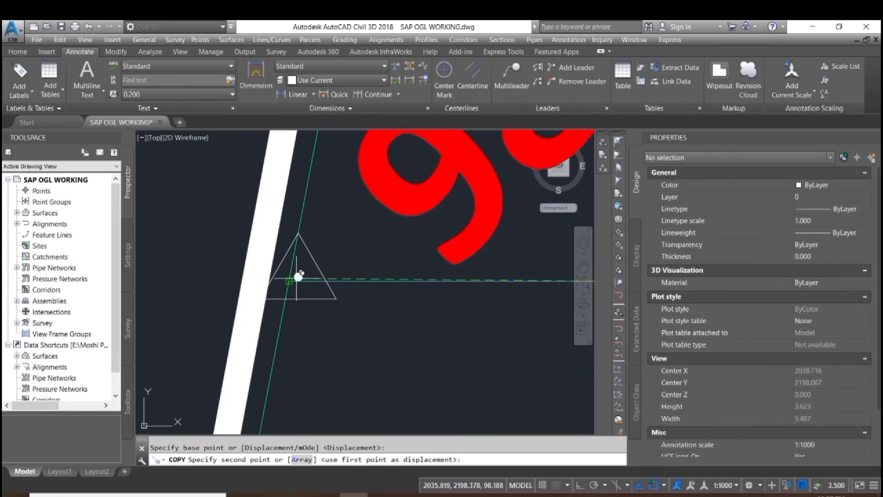
pyautogui.click(290, 278)
# Place another copy of the label where the next grid line to the north meets the western boundary
pyautogui.scroll(-4, 310, 262)
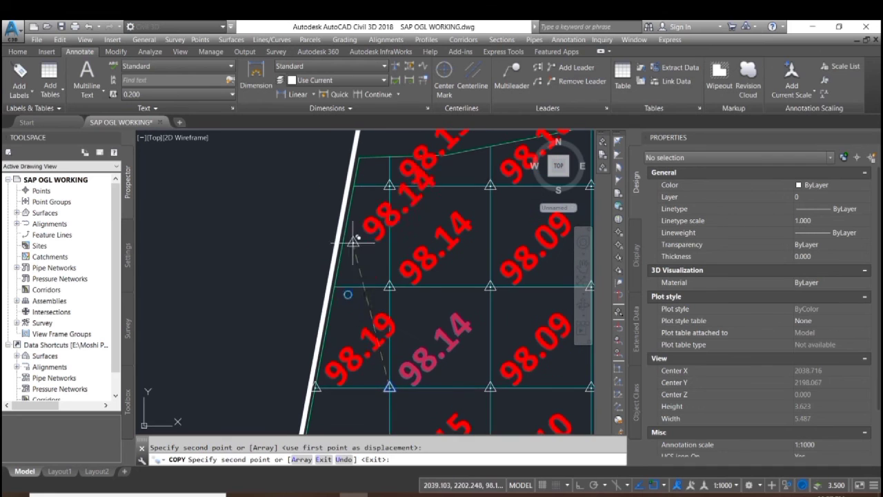
pyautogui.scroll(3, 338, 286)
pyautogui.scroll(5, 338, 286)
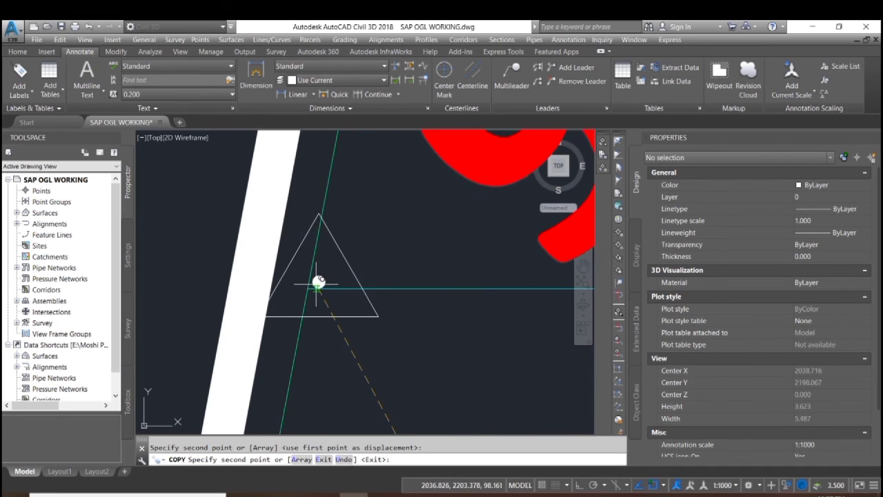
pyautogui.click(318, 282)
# Place label copies at the western boundary ends of the grid lines running through the 98.15, 98.45, 98.36 and 98.32 labels
pyautogui.scroll(-4, 348, 297)
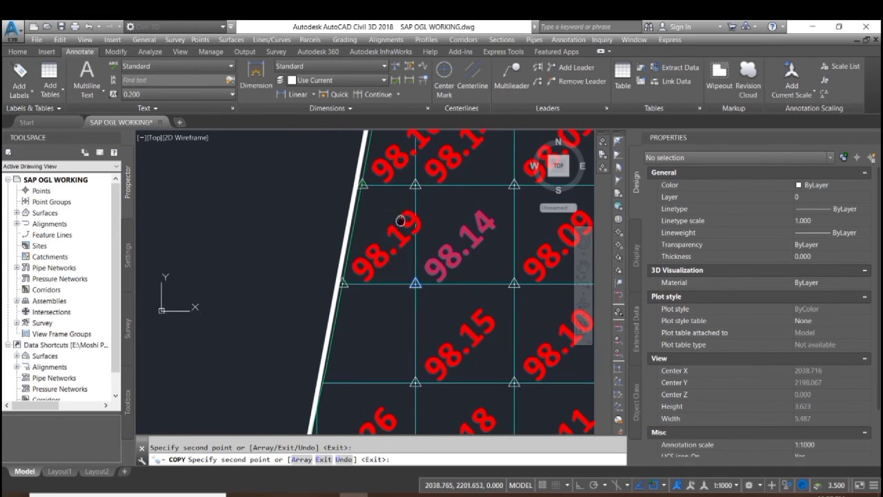
pyautogui.scroll(5, 415, 283)
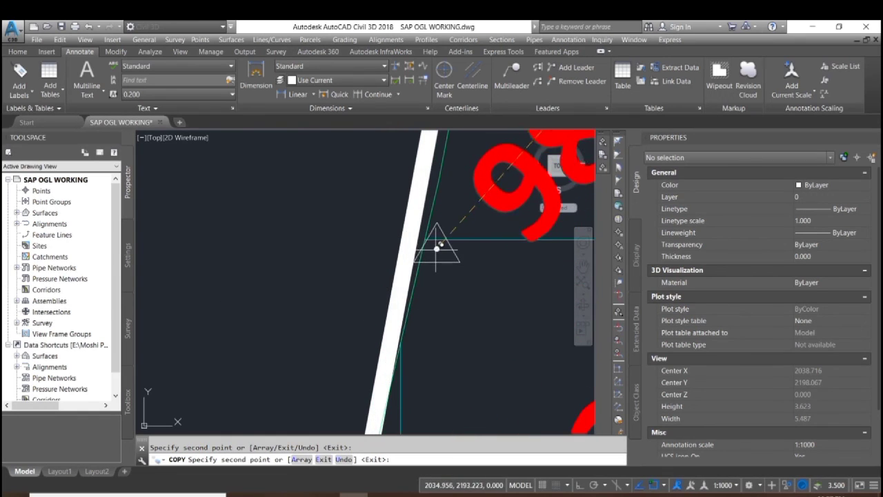
pyautogui.scroll(-6, 429, 235)
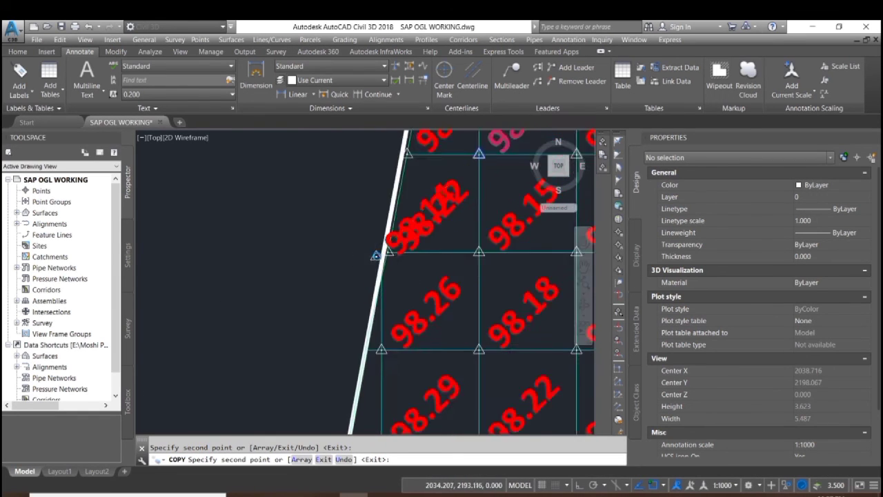
pyautogui.scroll(6, 386, 323)
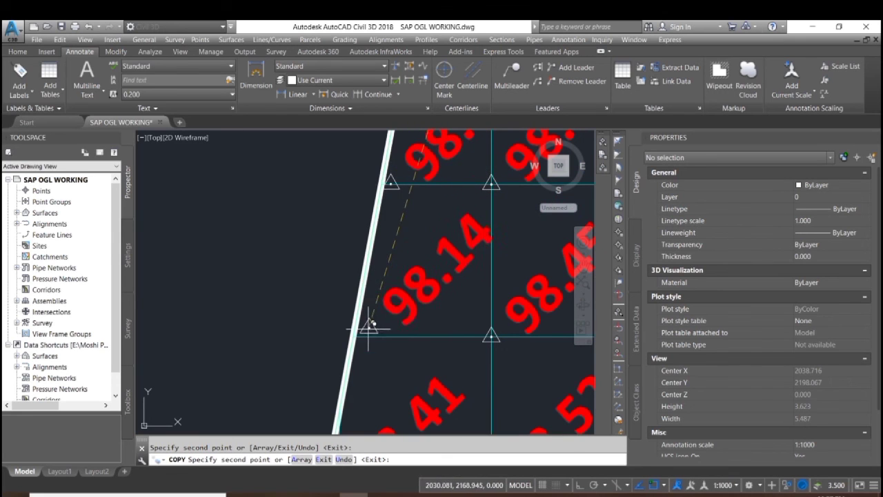
pyautogui.scroll(-3, 364, 312)
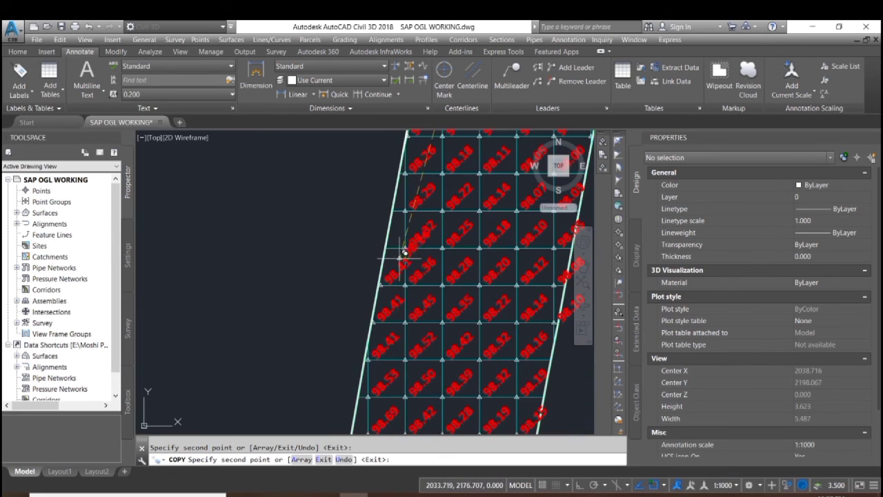
pyautogui.scroll(3, 385, 239)
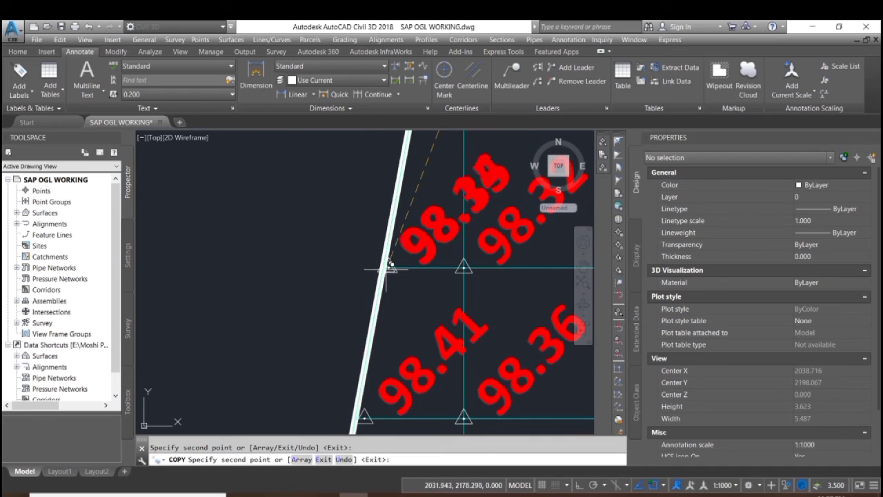
pyautogui.scroll(-4, 388, 266)
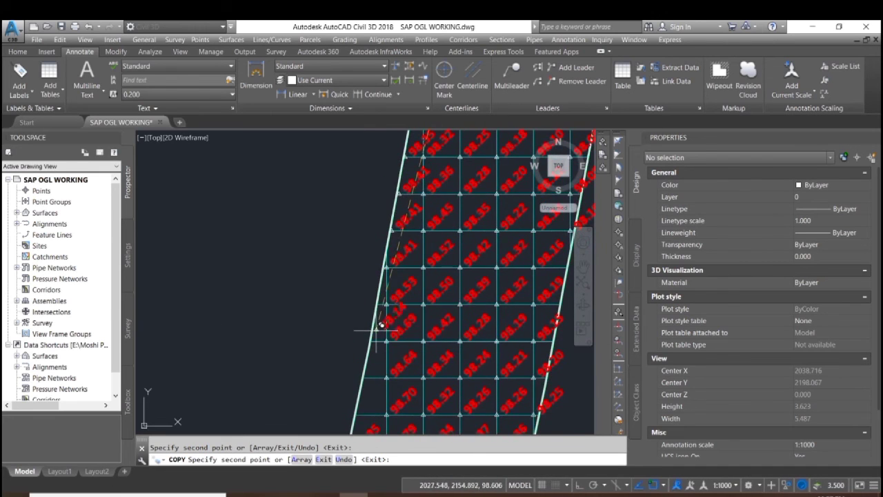
# Place label copies farther south where the grid lines through the 98.69, 98.64 and 98.70 labels meet the western boundary
pyautogui.scroll(6, 438, 284)
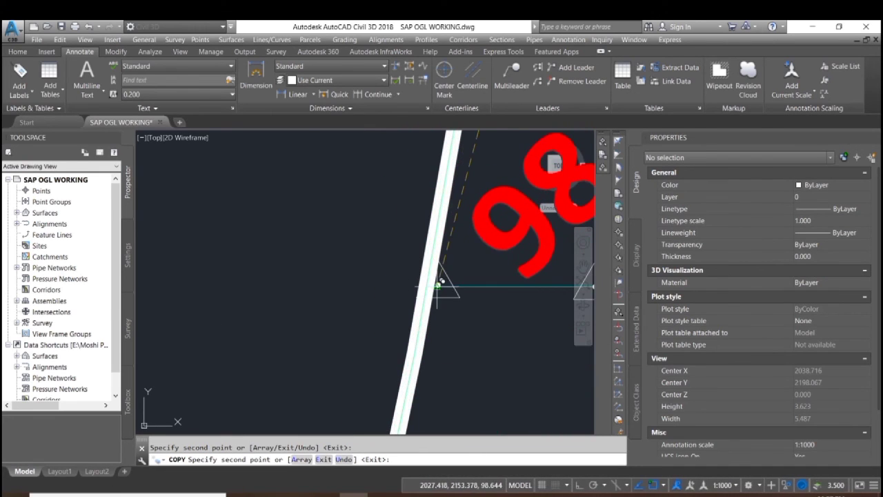
pyautogui.scroll(-2, 424, 269)
pyautogui.scroll(-2, 421, 358)
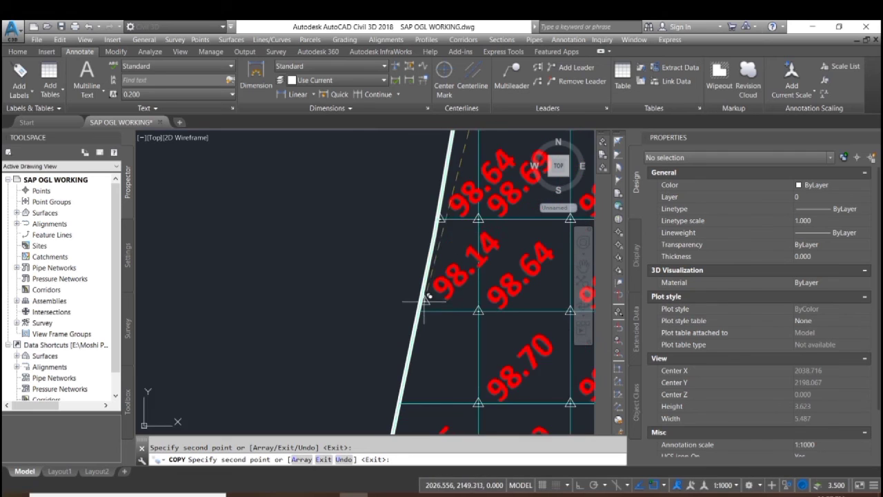
pyautogui.scroll(5, 425, 298)
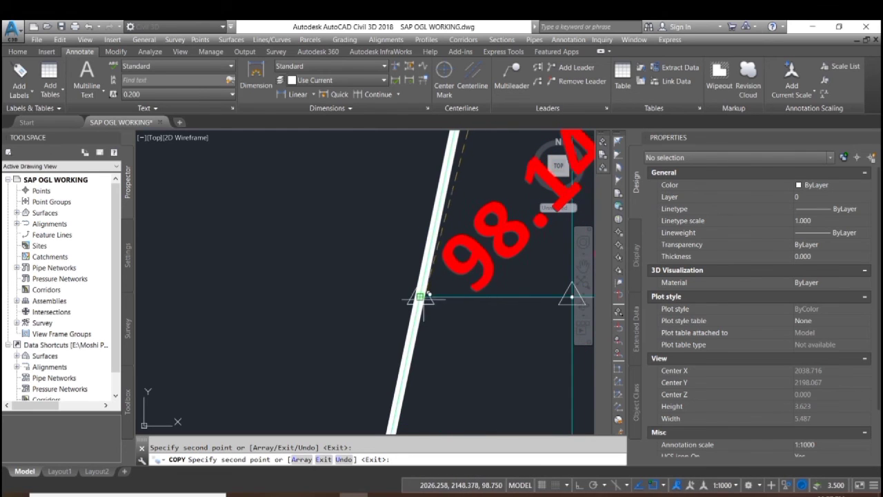
pyautogui.scroll(3, 425, 295)
pyautogui.scroll(-4, 433, 286)
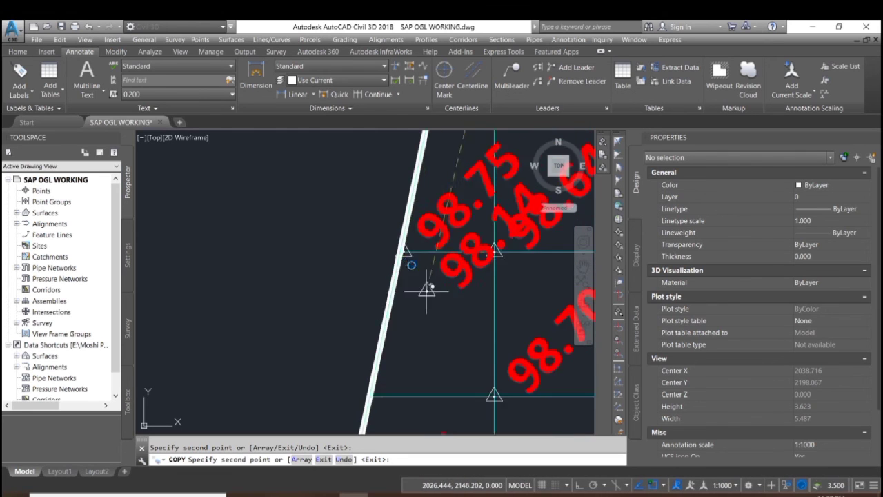
pyautogui.scroll(3, 425, 304)
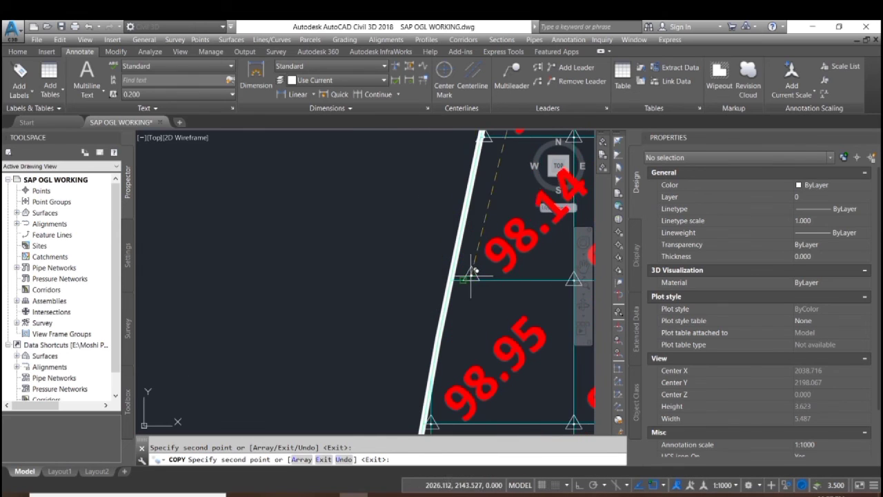
# Add label copies at the western boundary on the grid lines of the 99.18, 99.16 and 99.09 labels
pyautogui.scroll(-5, 376, 265)
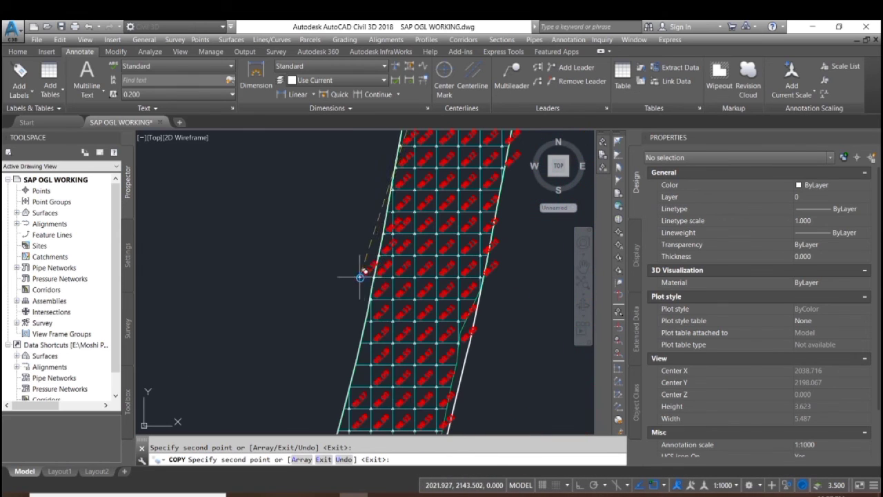
pyautogui.moveTo(359, 386); pyautogui.dragTo(415, 296, button='middle')
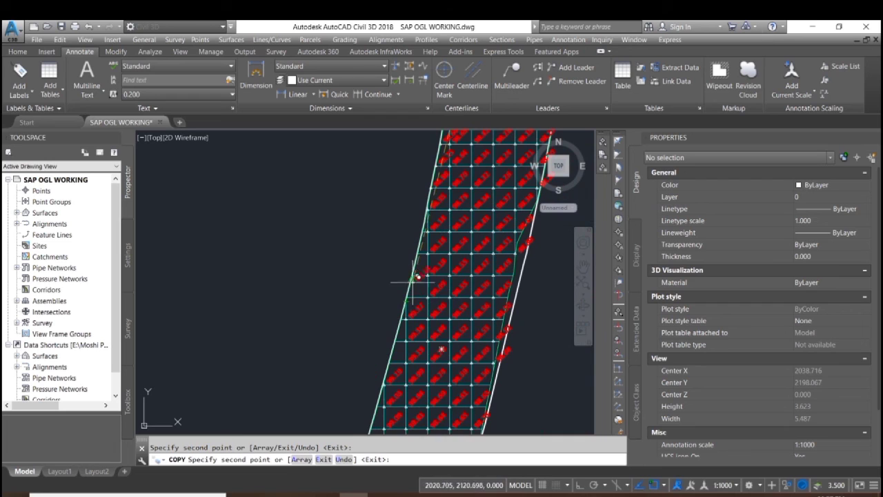
pyautogui.scroll(7, 417, 278)
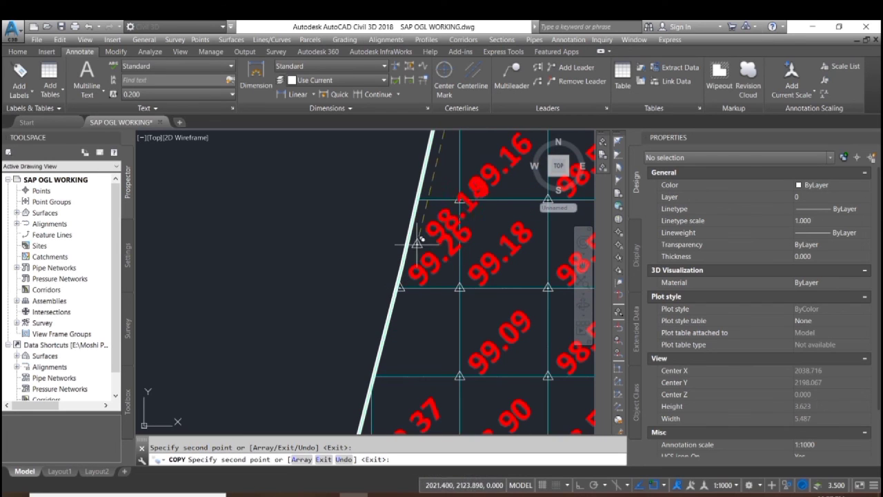
pyautogui.scroll(-5, 416, 242)
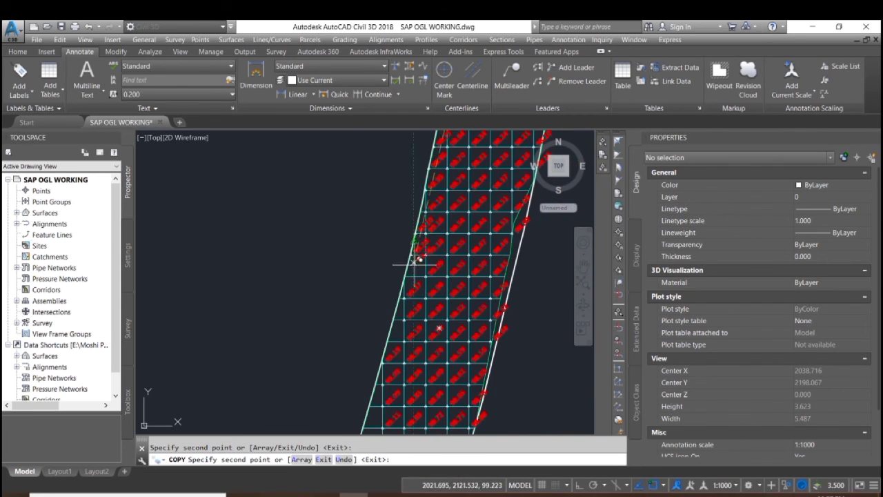
pyautogui.scroll(4, 408, 272)
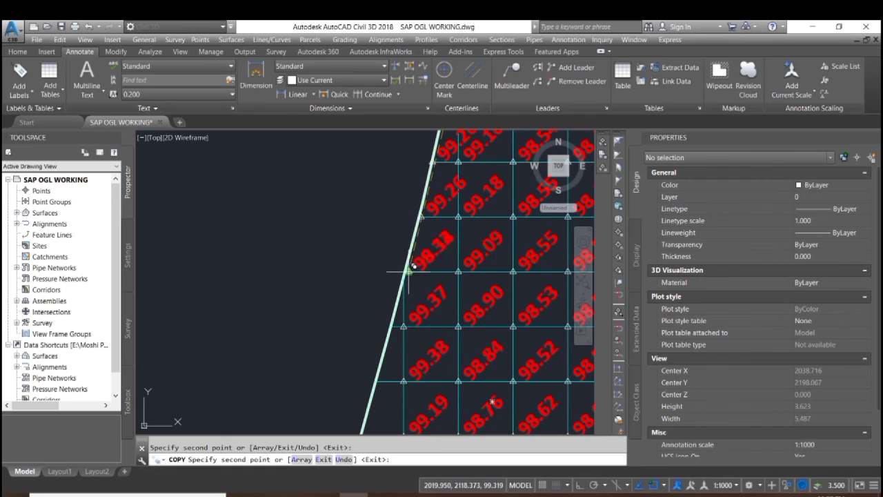
pyautogui.scroll(-5, 374, 260)
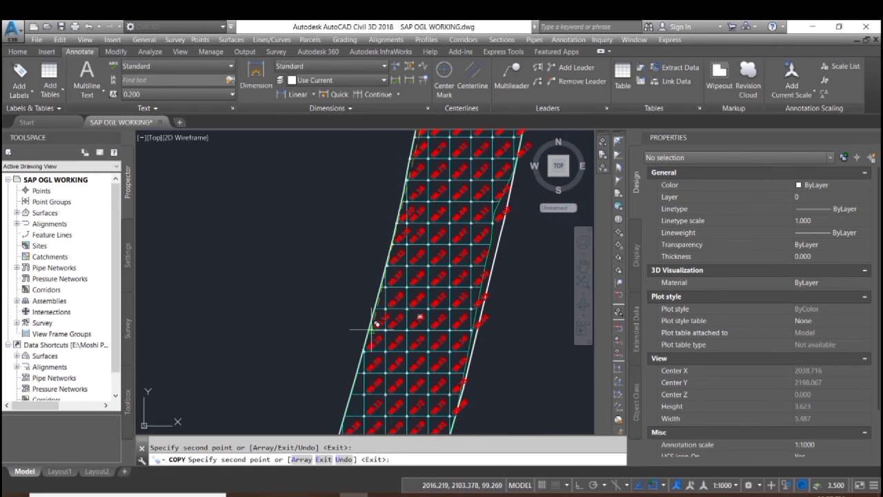
# Add label copies at the western boundary ends of the grid lines through the 99.11 and 99.23 labels
pyautogui.scroll(-3, 386, 277)
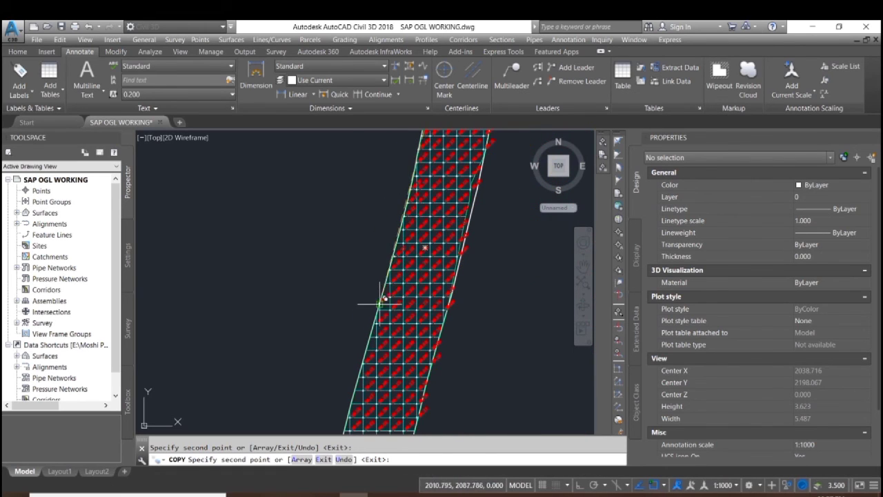
pyautogui.scroll(6, 382, 302)
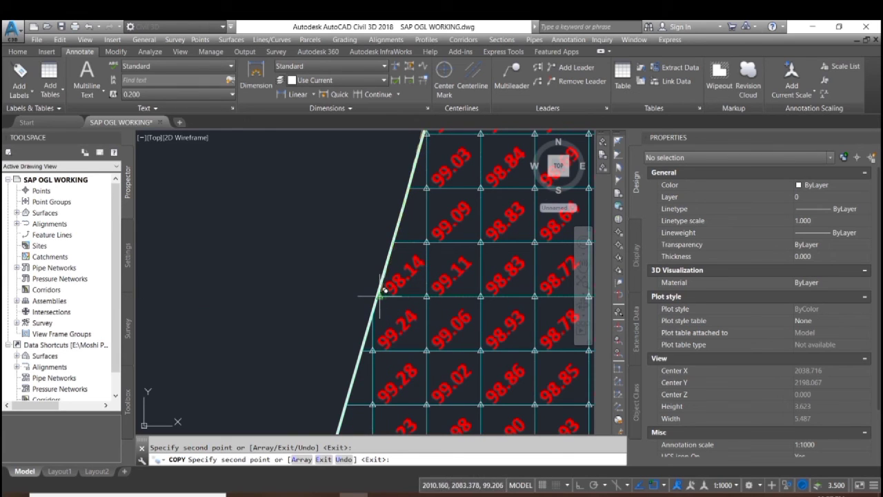
pyautogui.scroll(-6, 360, 262)
pyautogui.scroll(6, 359, 320)
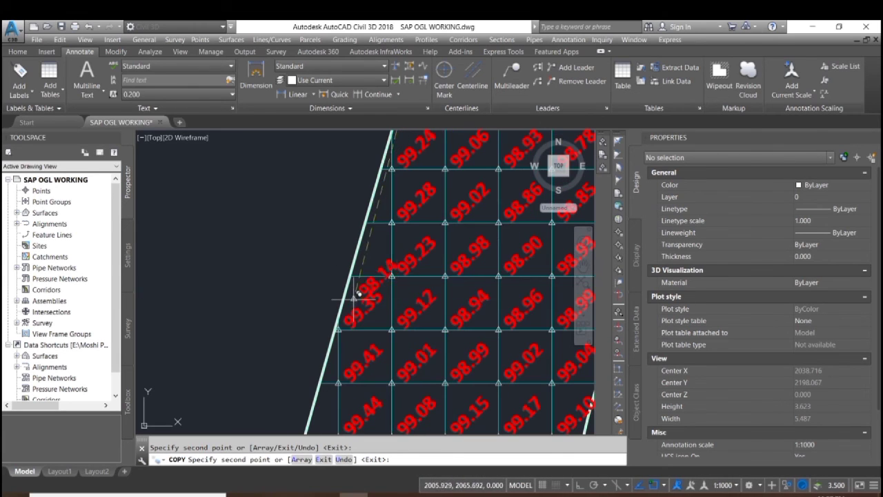
pyautogui.scroll(-5, 350, 275)
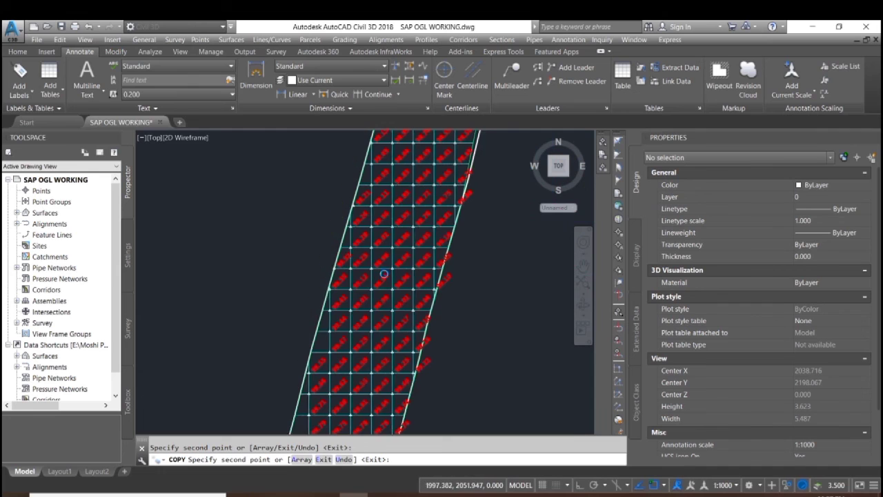
# Place label copies along the western boundary's southern part, on the grid lines of the 99.71, 99.79 and 100.27 labels
pyautogui.moveTo(325, 257); pyautogui.dragTo(430, 247, button='middle')
pyautogui.scroll(5, 406, 297)
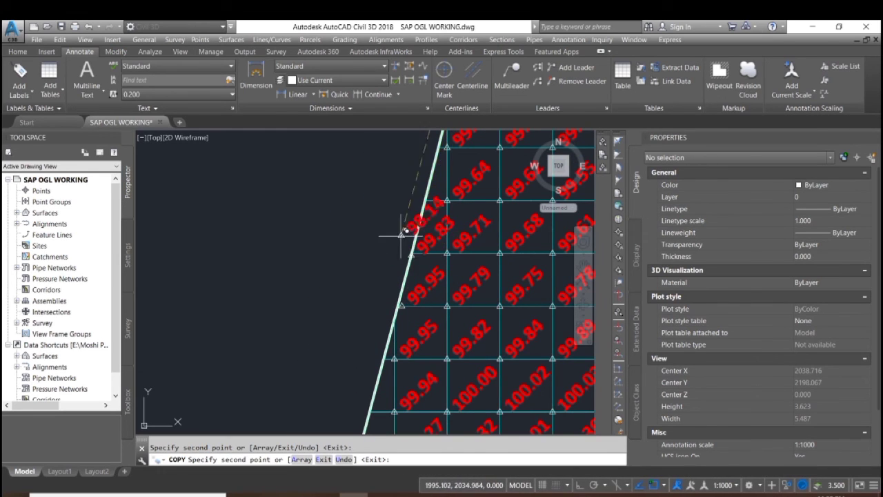
pyautogui.moveTo(389, 207); pyautogui.dragTo(356, 342, button='middle')
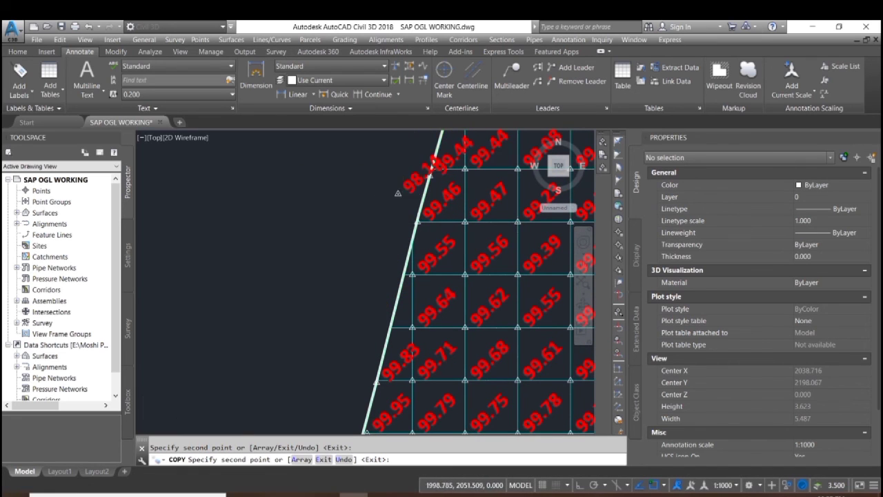
pyautogui.scroll(-5, 388, 291)
pyautogui.moveTo(369, 342); pyautogui.dragTo(399, 287, button='middle')
pyautogui.scroll(5, 399, 284)
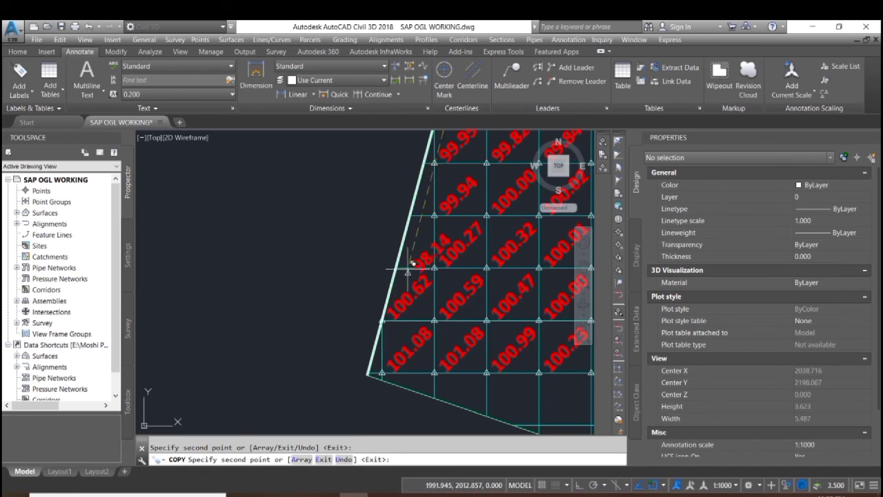
# Place label copies on the southern boundary below 100.99 and at the grid intersections below 100.23 and 100.64, and end copying
pyautogui.moveTo(414, 378); pyautogui.dragTo(399, 267, button='middle')
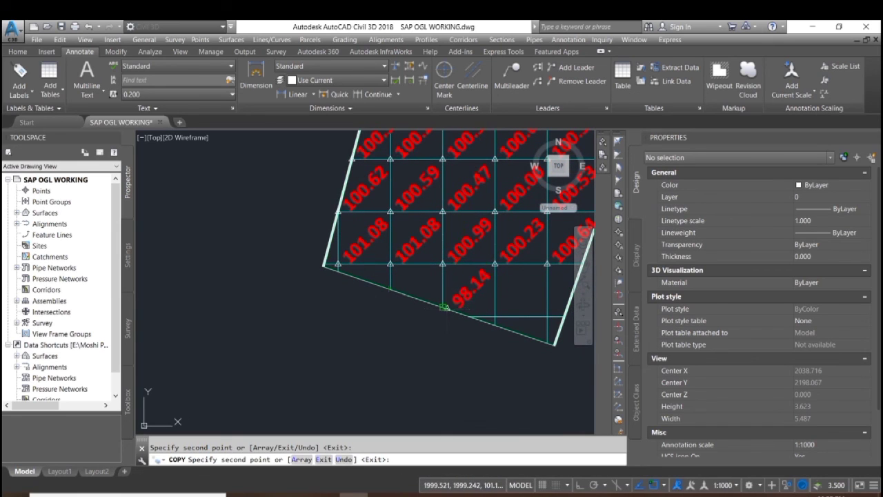
pyautogui.click(443, 295)
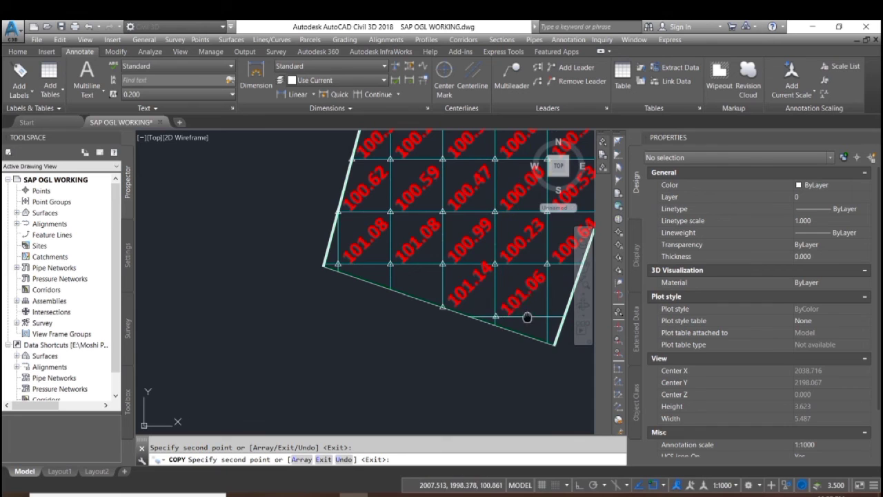
pyautogui.moveTo(527, 317); pyautogui.dragTo(421, 328, button='middle')
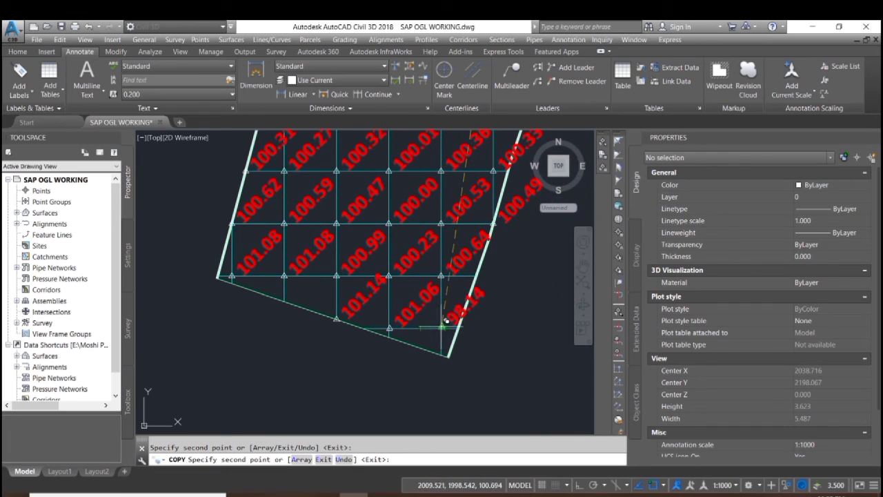
pyautogui.scroll(-4, 461, 329)
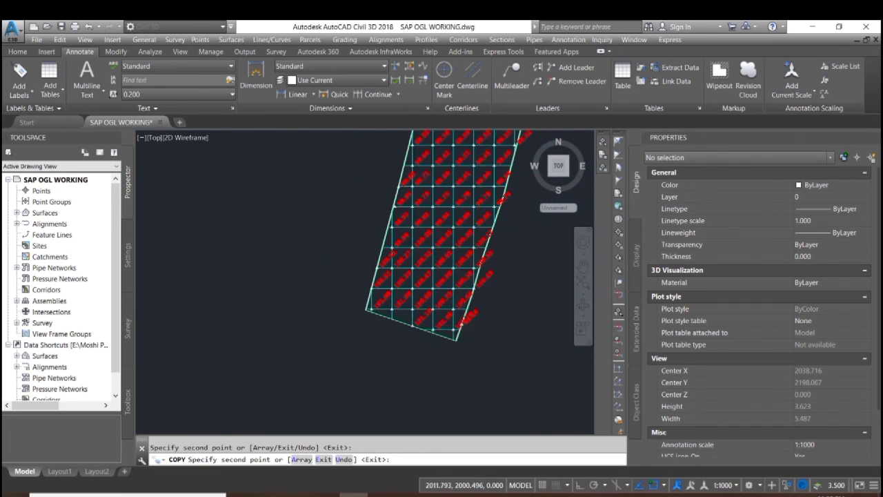
pyautogui.scroll(-2, 461, 328)
pyautogui.moveTo(503, 276)
pyautogui.mouseDown(button='middle')
pyautogui.moveTo(476, 329)
pyautogui.moveTo(430, 376)
pyautogui.mouseUp(button='middle')
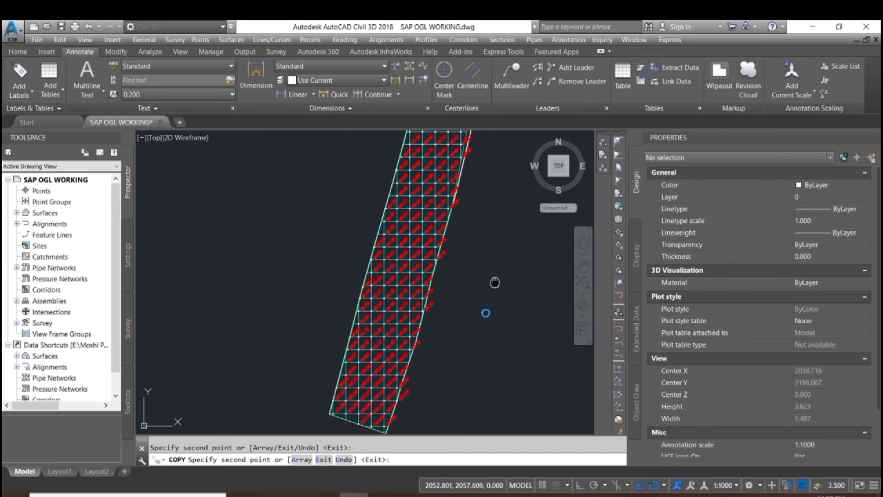
pyautogui.scroll(-4, 491, 296)
pyautogui.moveTo(493, 296); pyautogui.dragTo(452, 314, button='middle')
pyautogui.press('Escape')
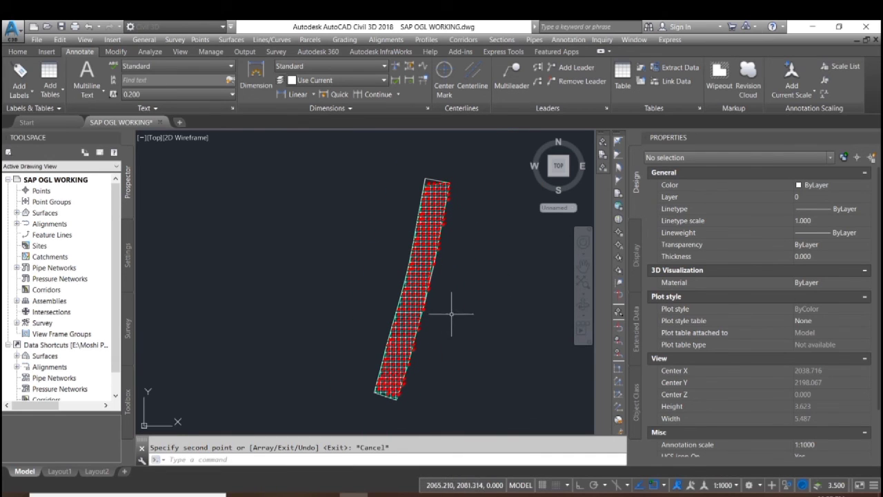